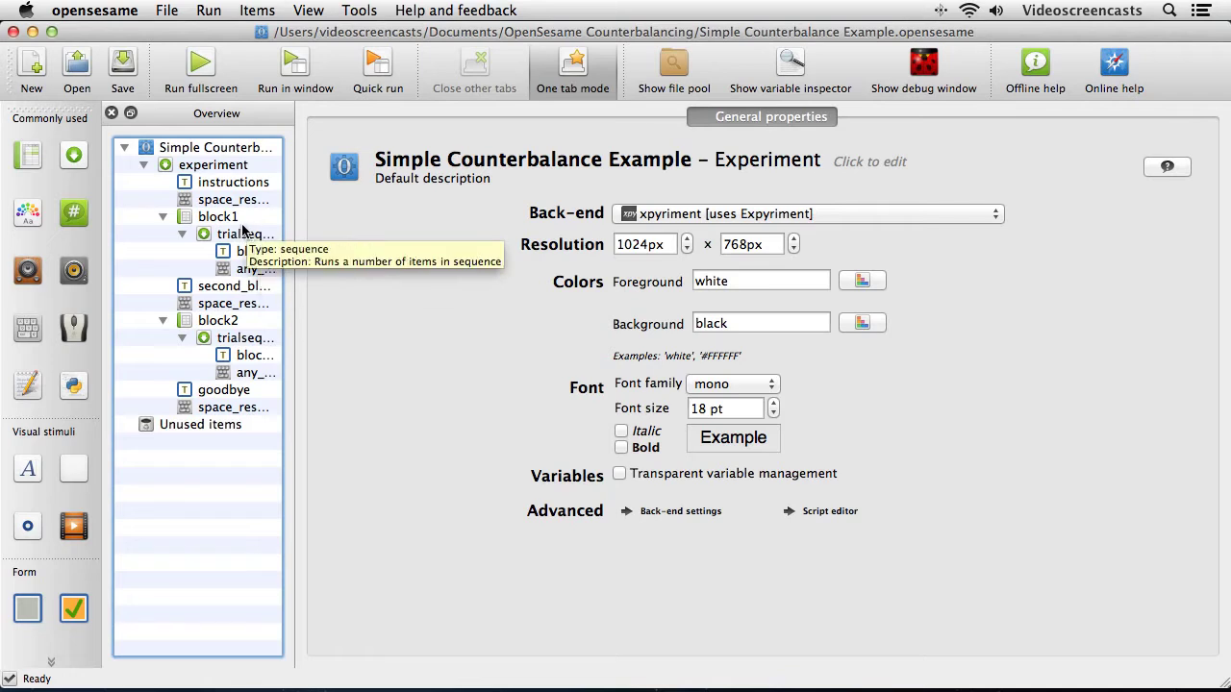
Examine the block1 and block2 loops, the second block's instructions, the goodbye message and the space_response items.
click(240, 217)
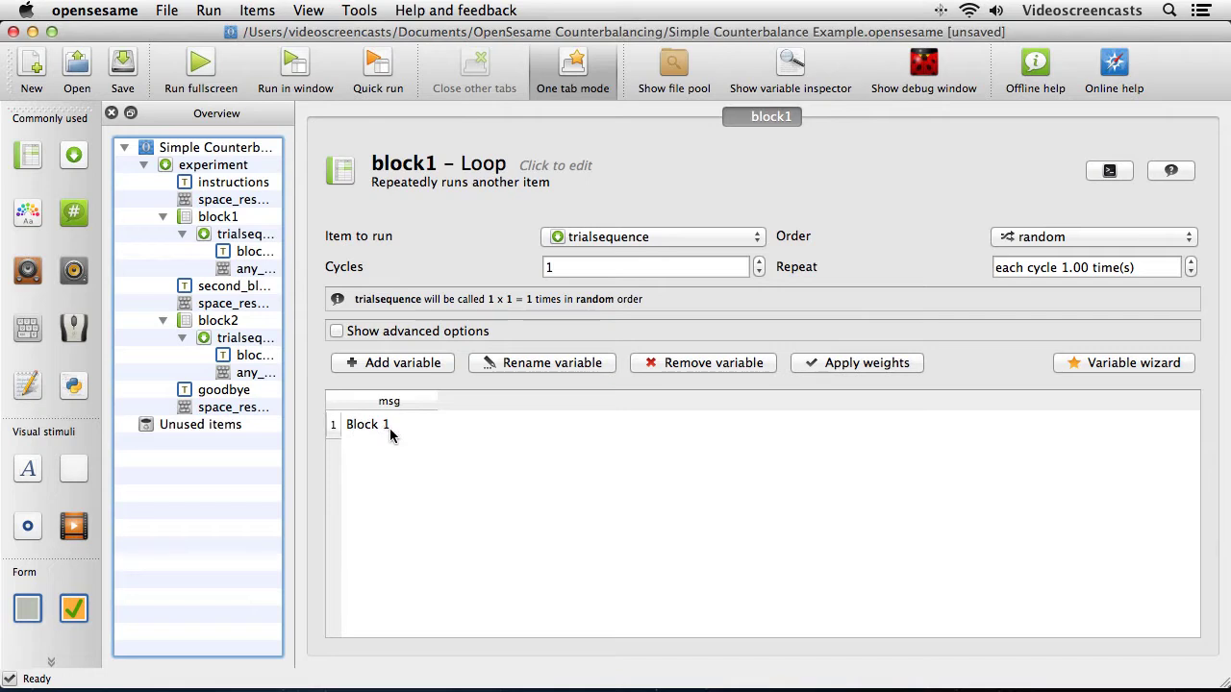
click(236, 293)
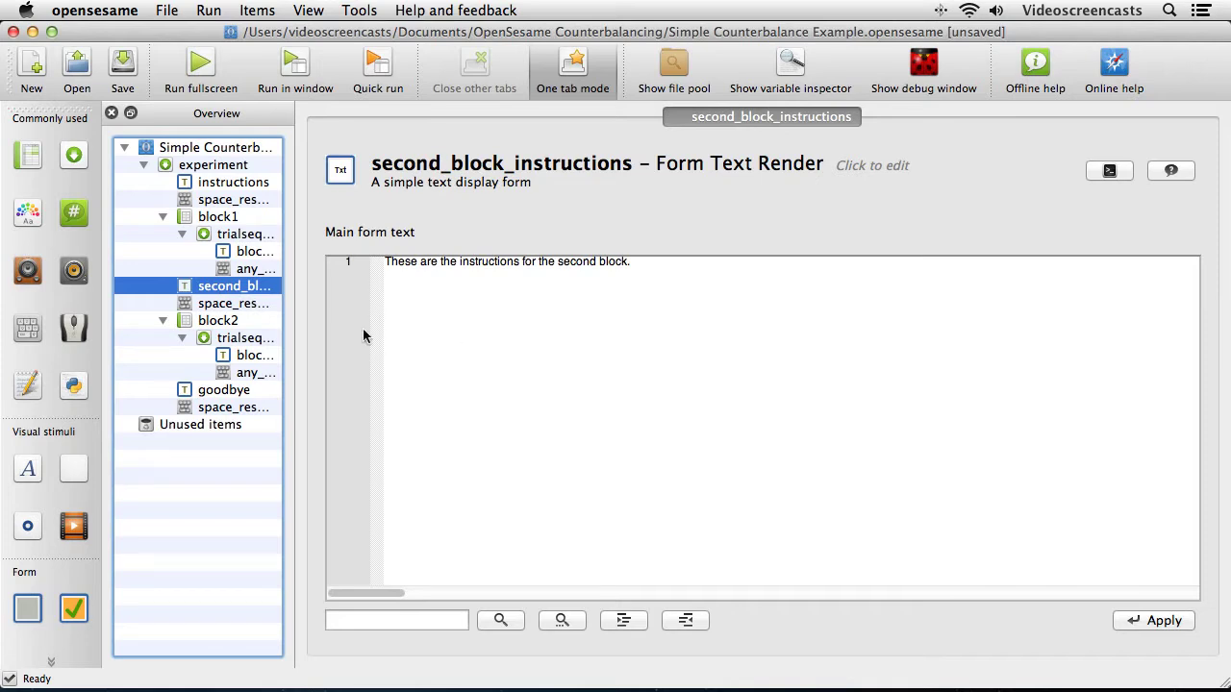
click(238, 305)
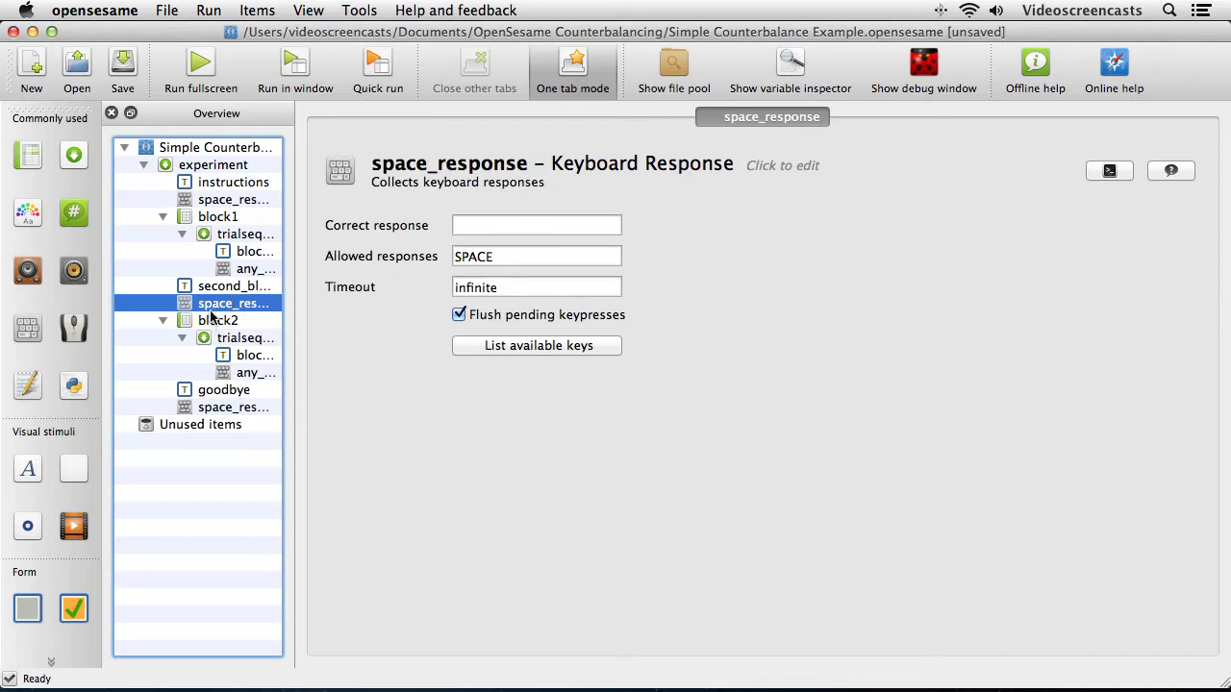
click(225, 322)
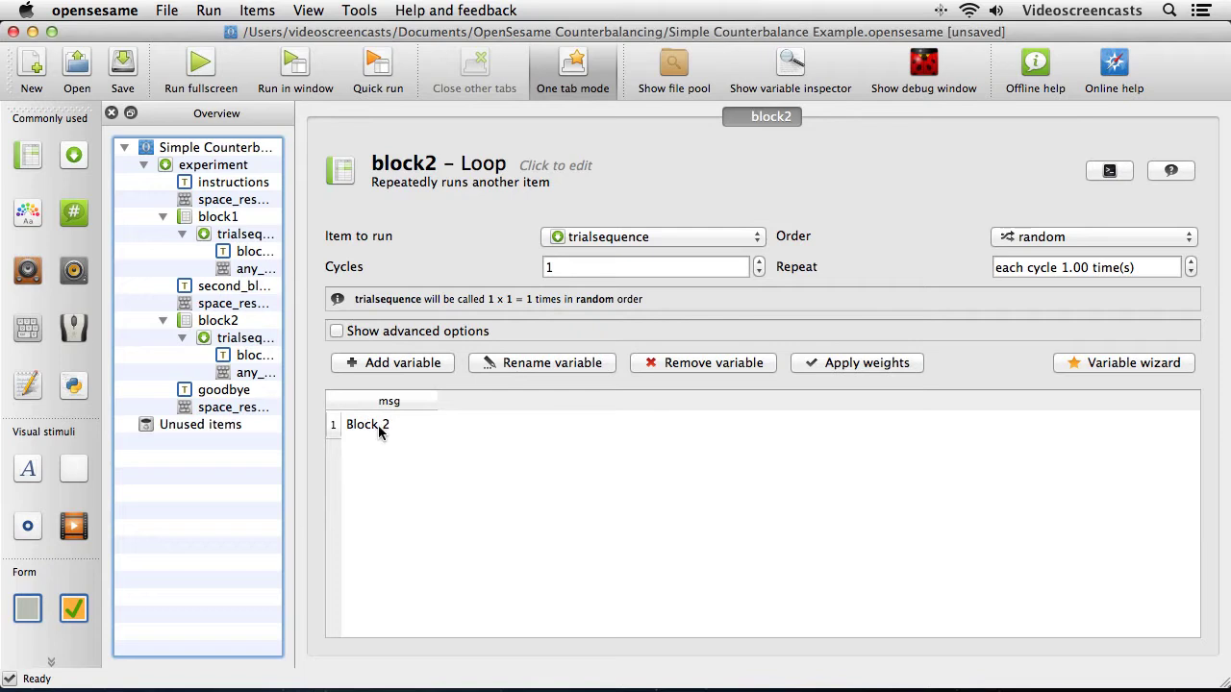
click(224, 391)
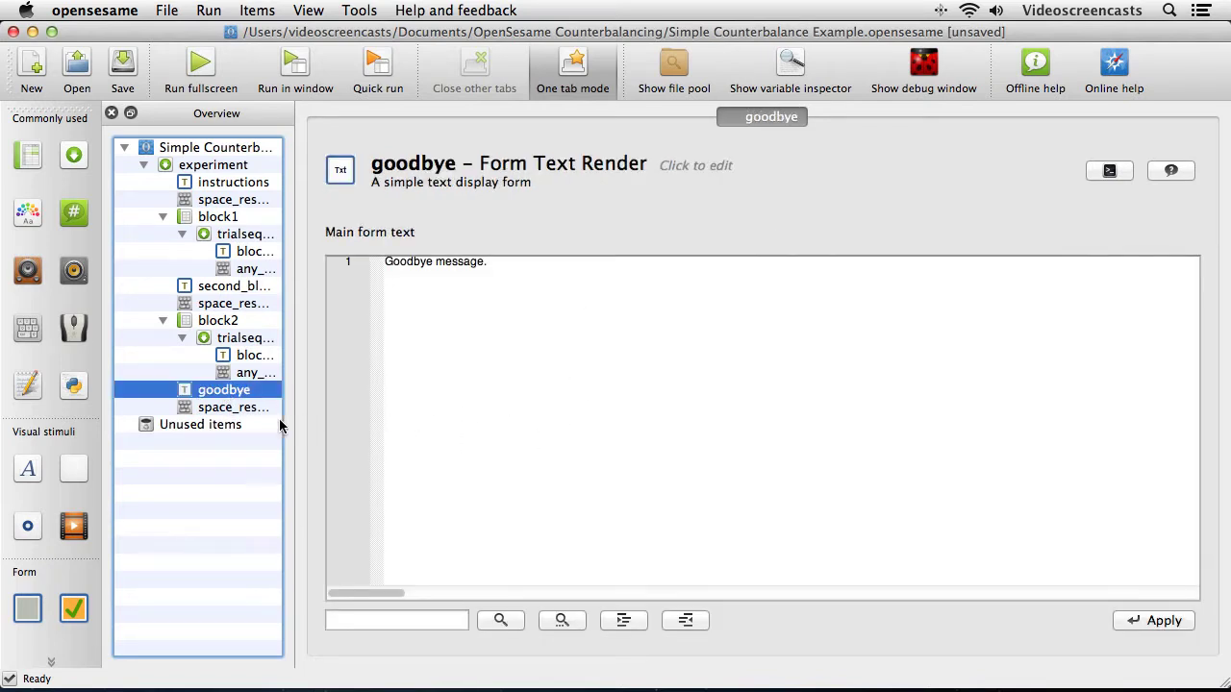
click(245, 408)
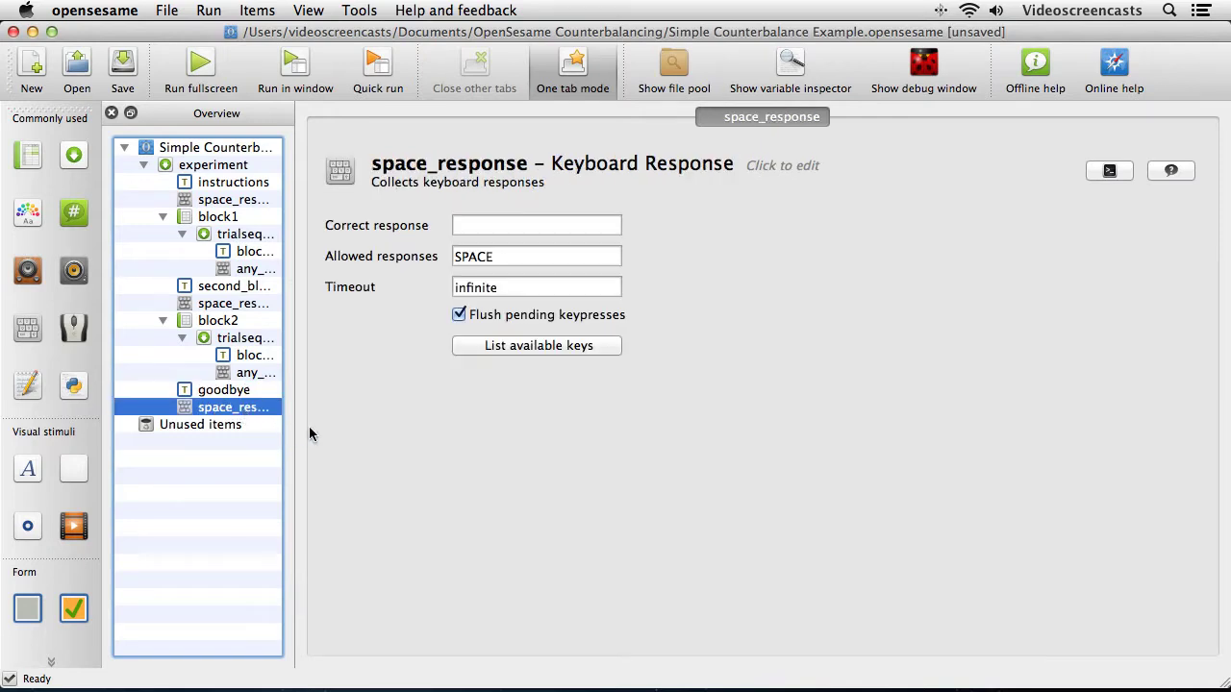
Run the experiment in a window with subject number 1, logging to subject-1 and replacing the existing file.
click(295, 64)
click(696, 336)
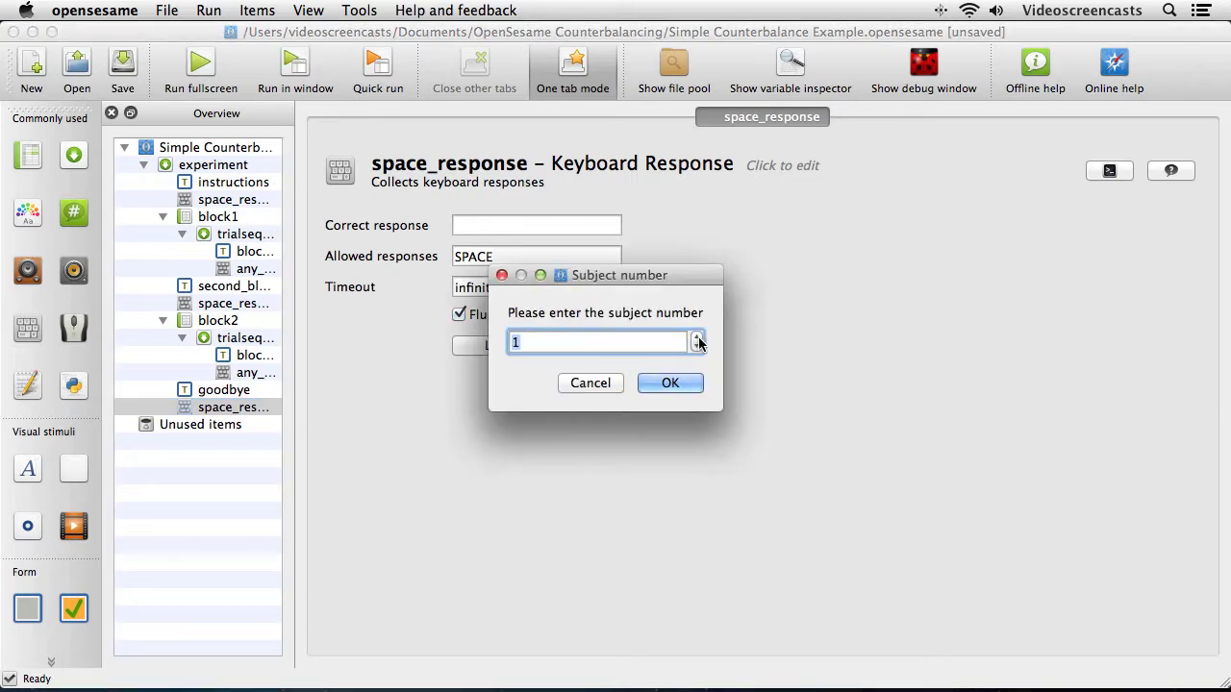
click(670, 383)
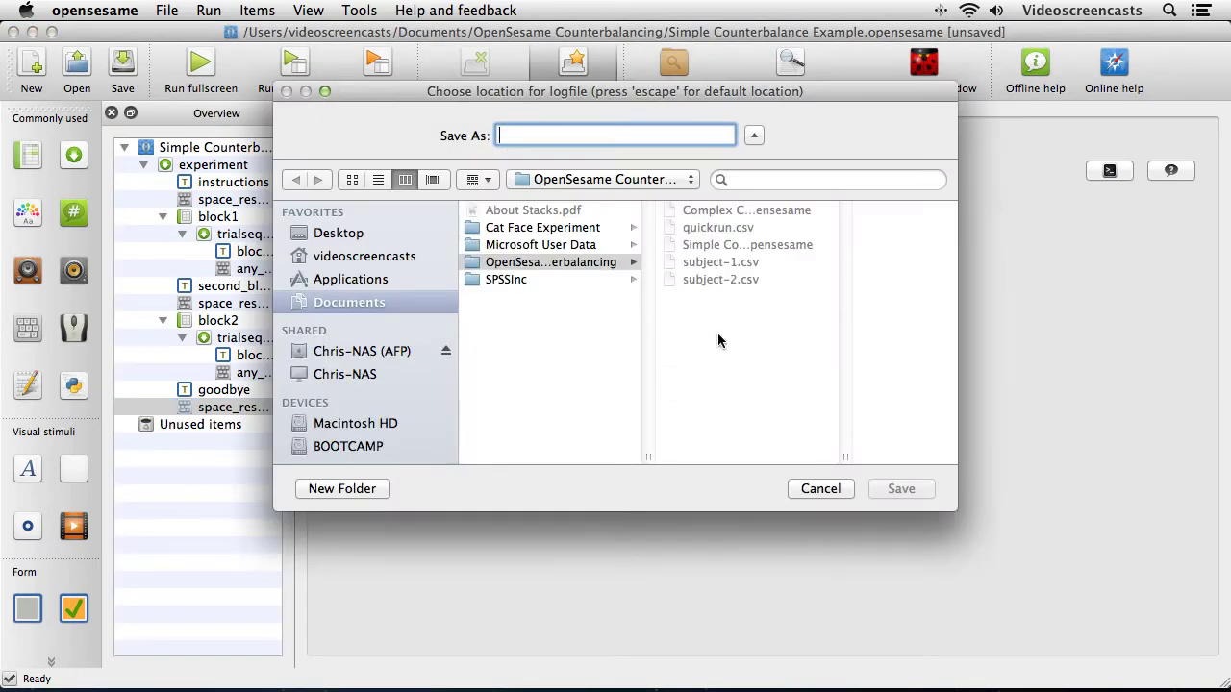
text(subject-1)
key(Return)
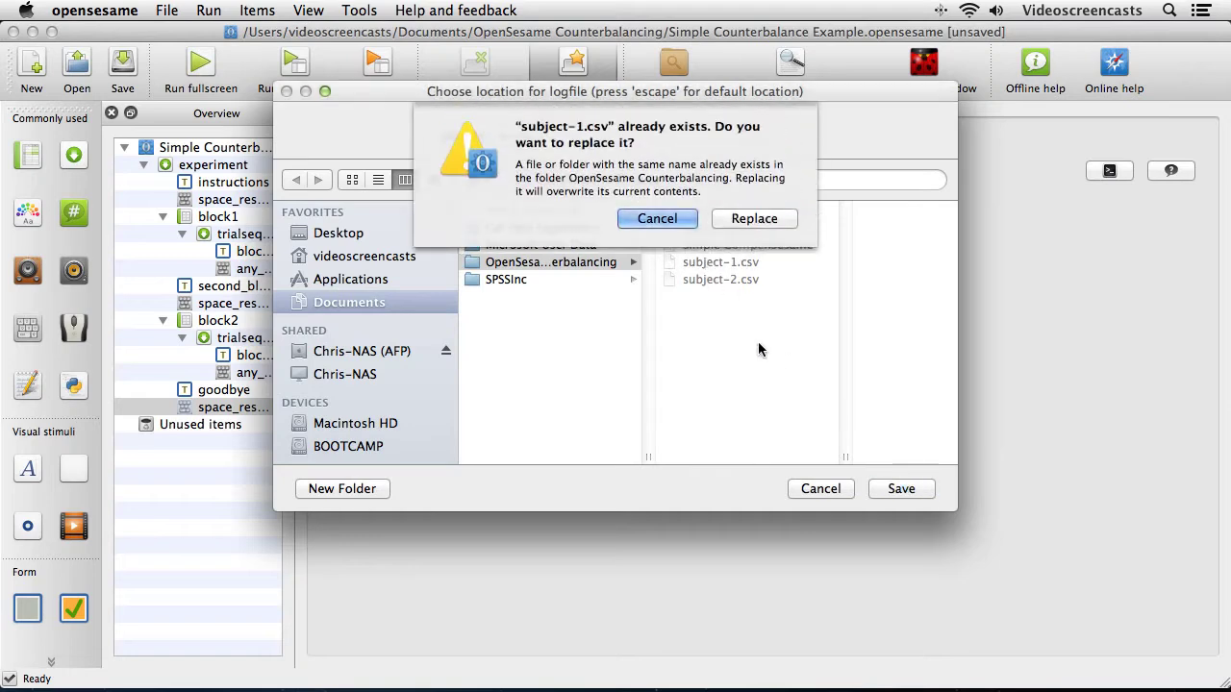
click(737, 217)
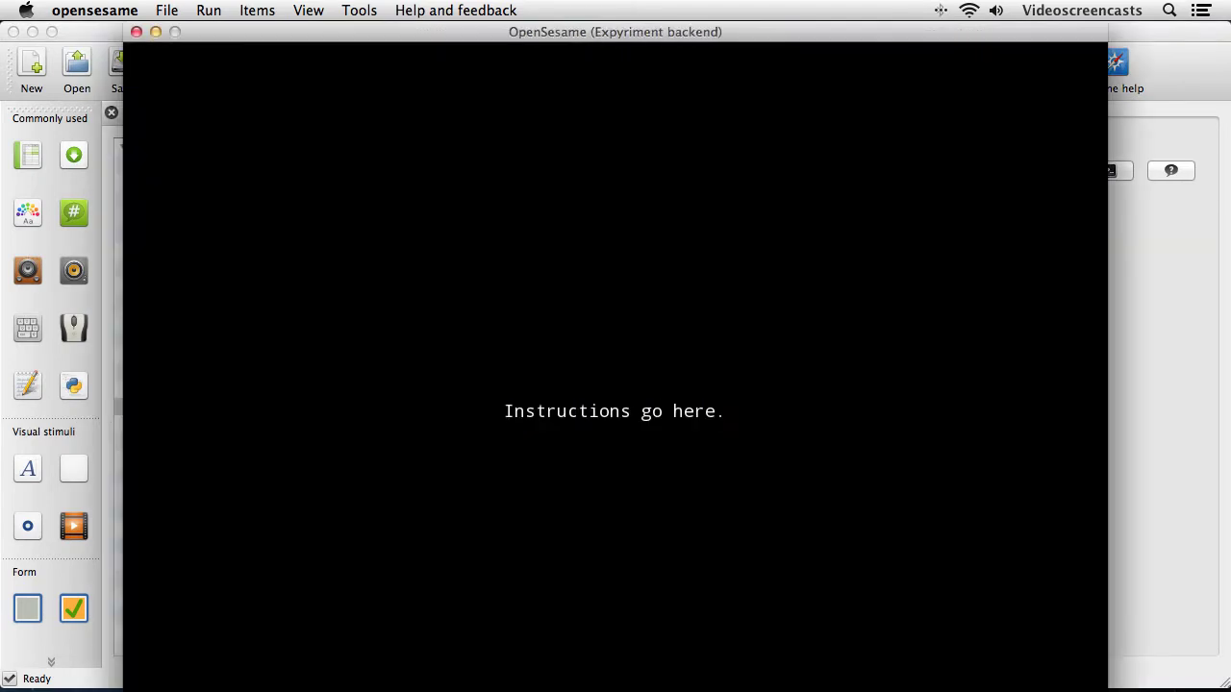
Advance through the test run to its end and decline copying the logfile to the file pool.
key(space)
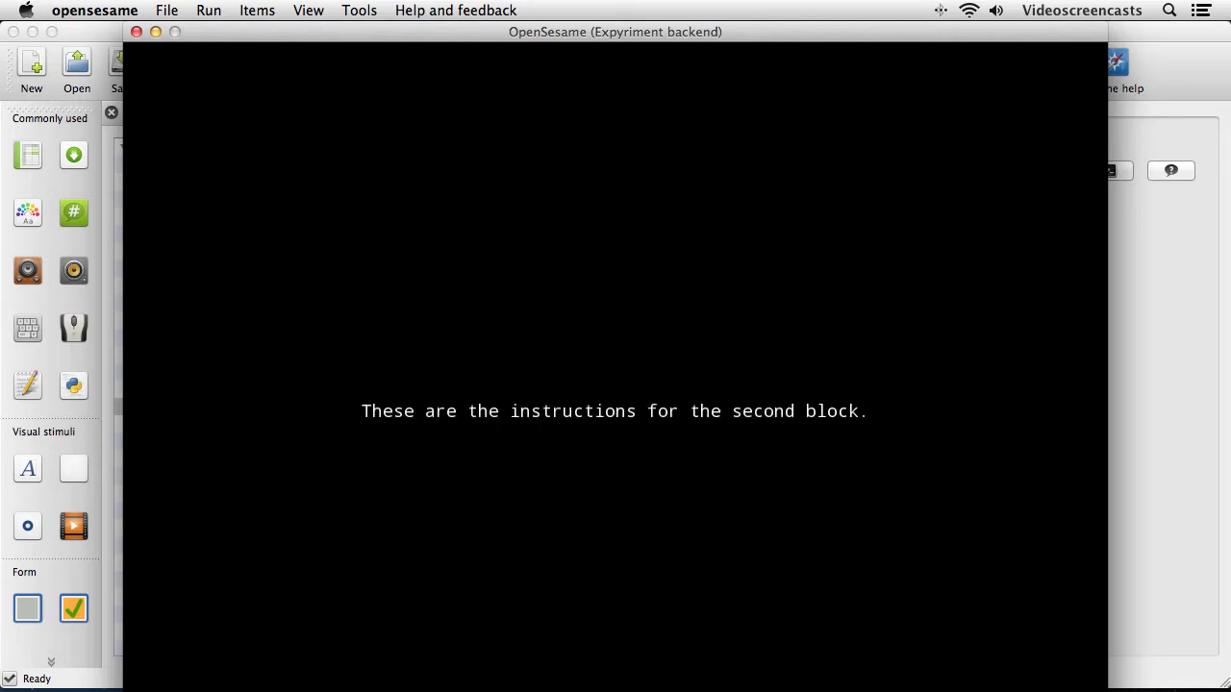
key(space)
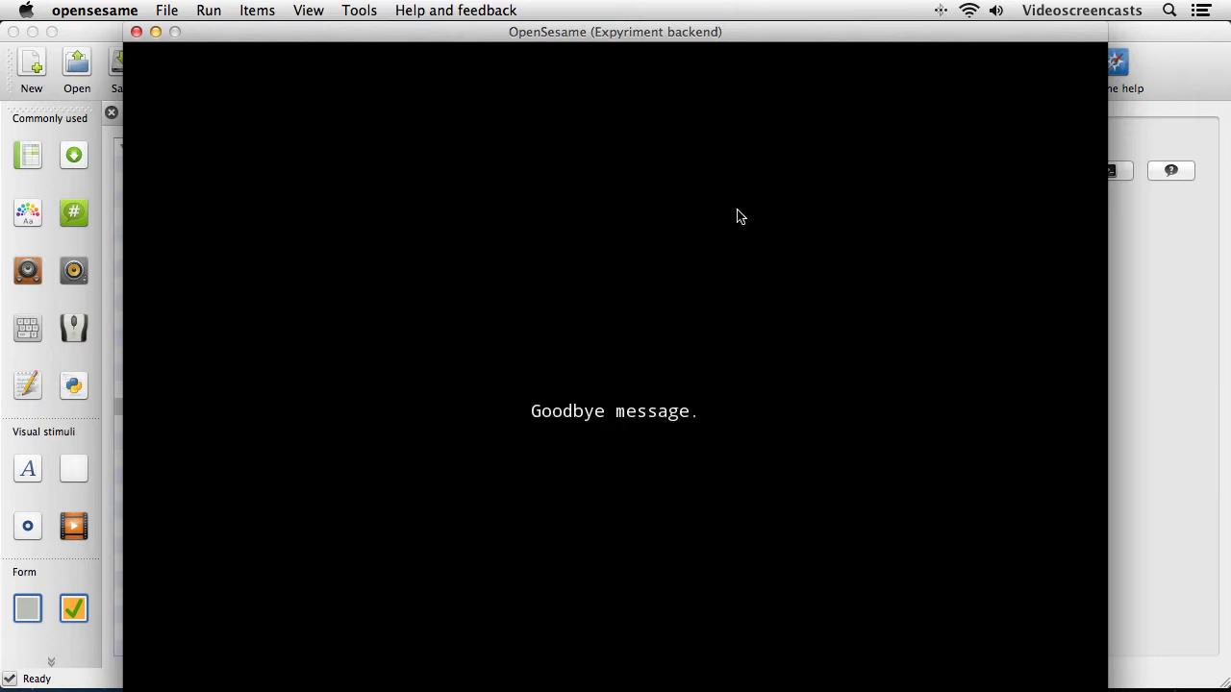
key(space)
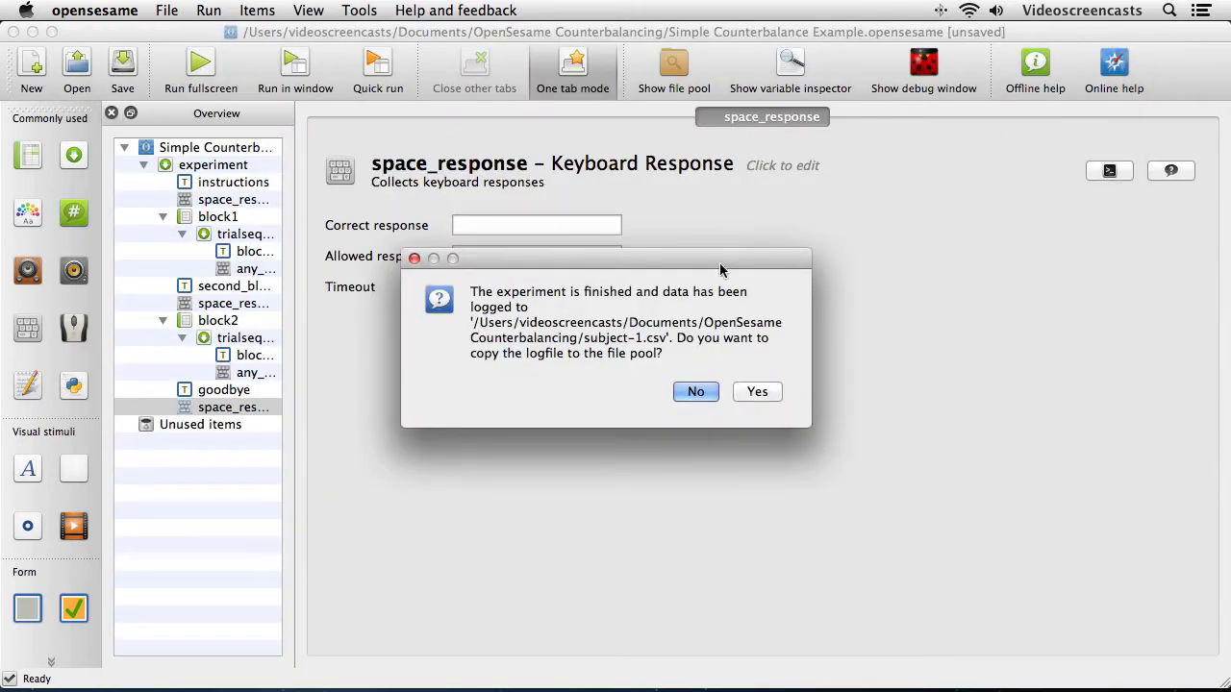
click(708, 394)
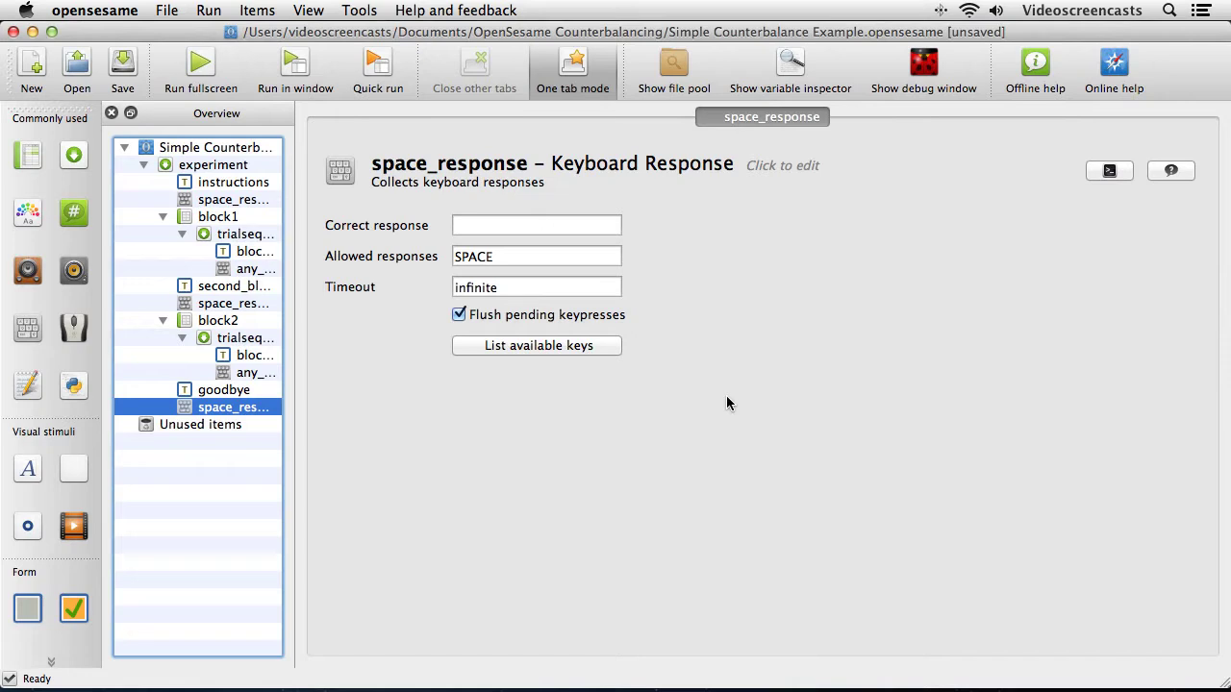
Swap block1 and block2 in the experiment sequence so that block2 comes first and block1 sits before goodbye.
click(227, 168)
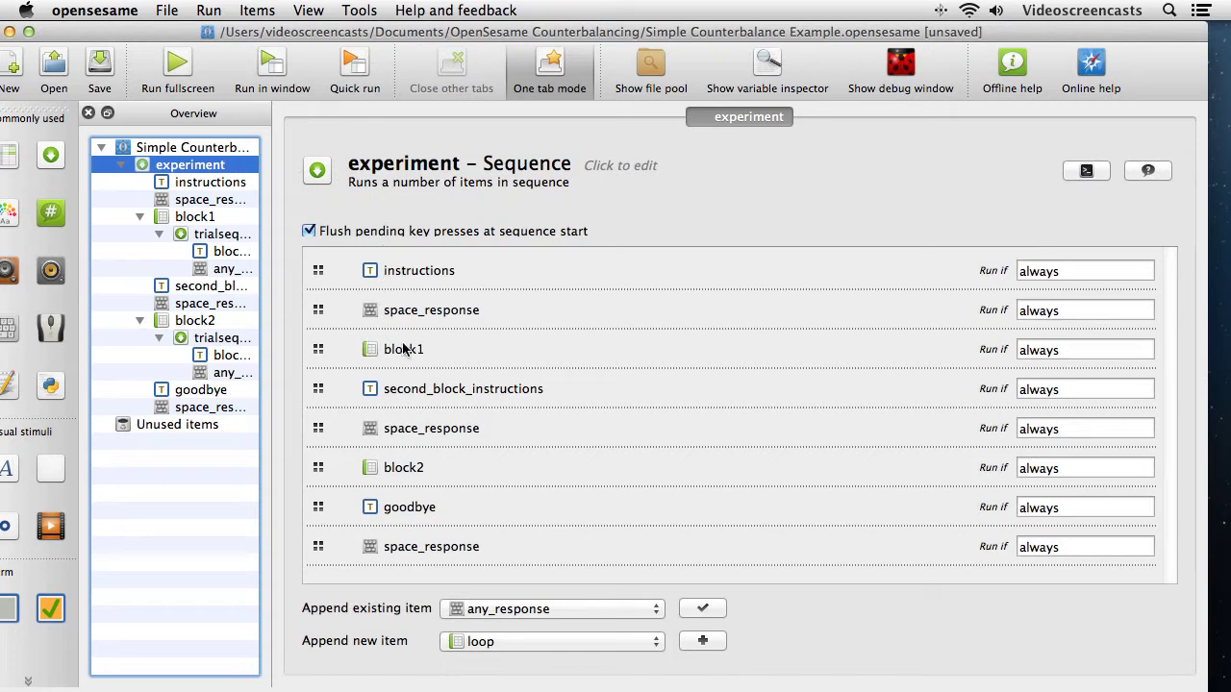
drag(314, 467, 319, 505)
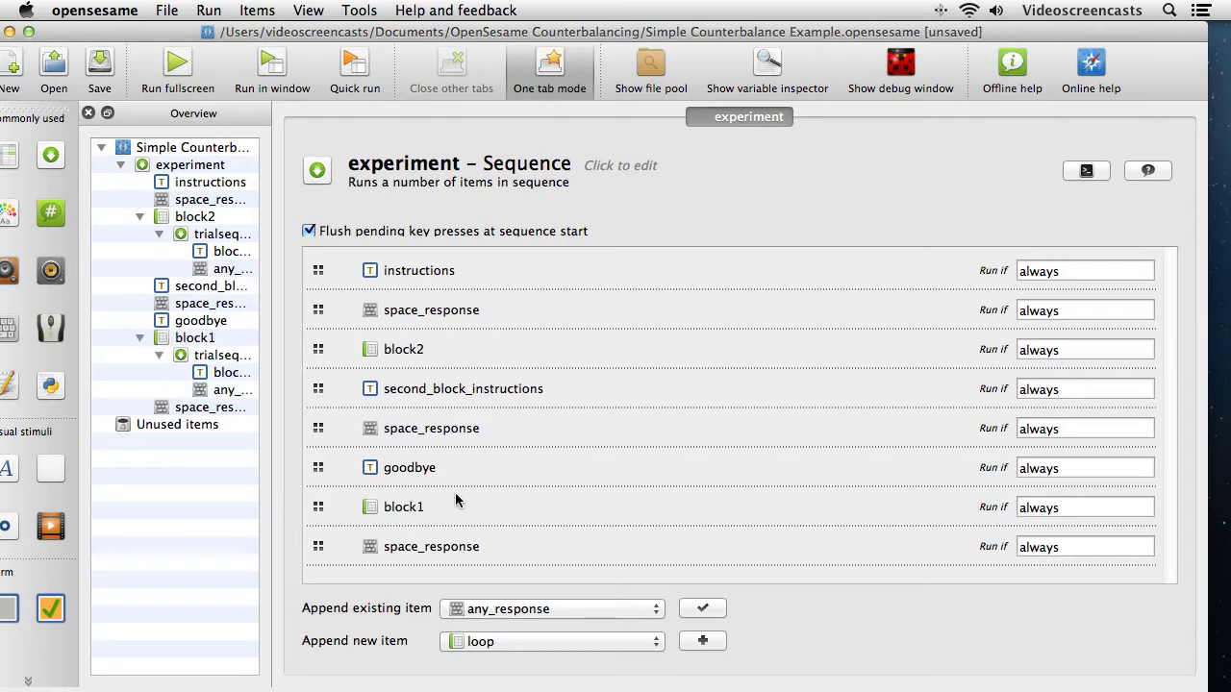
drag(318, 505, 319, 468)
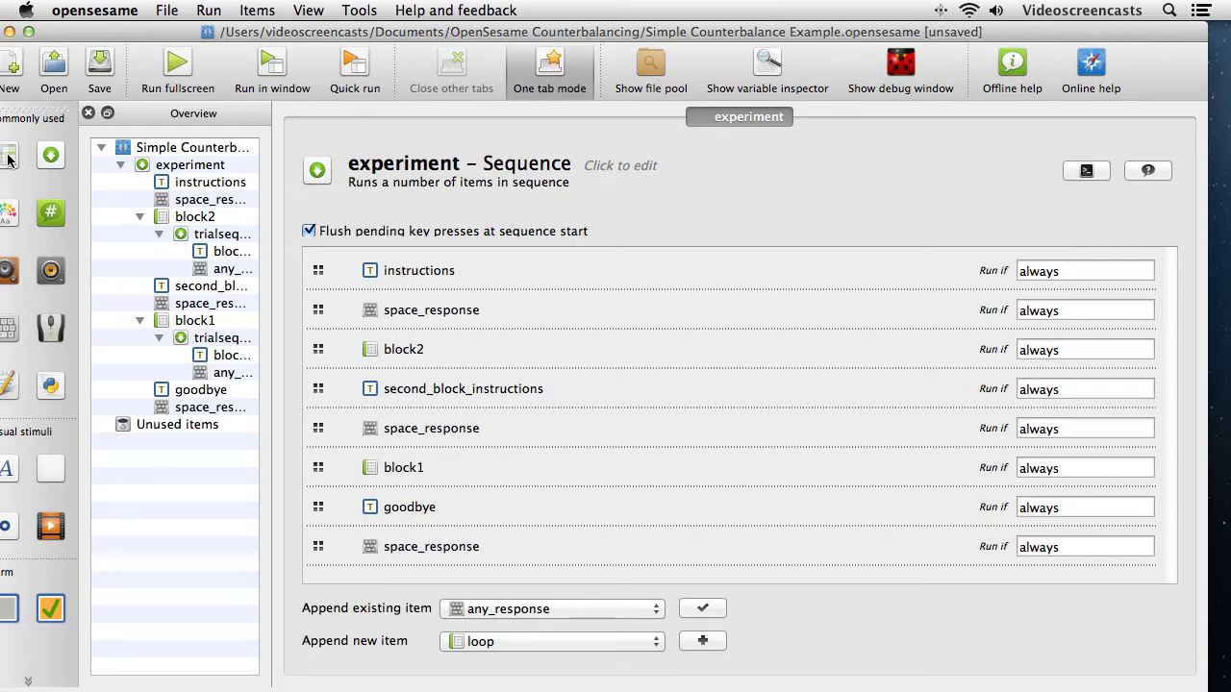
Inspect the subject_parity variable in a widened variable inspector, then hide the inspector.
click(28, 32)
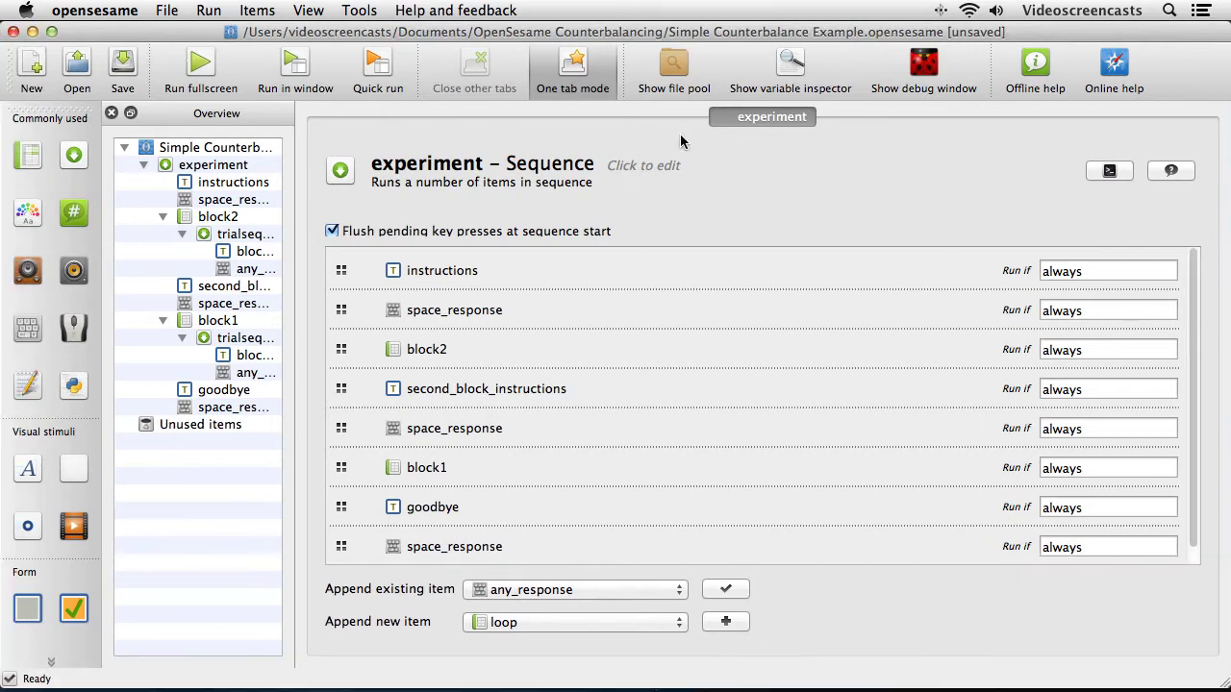
click(784, 61)
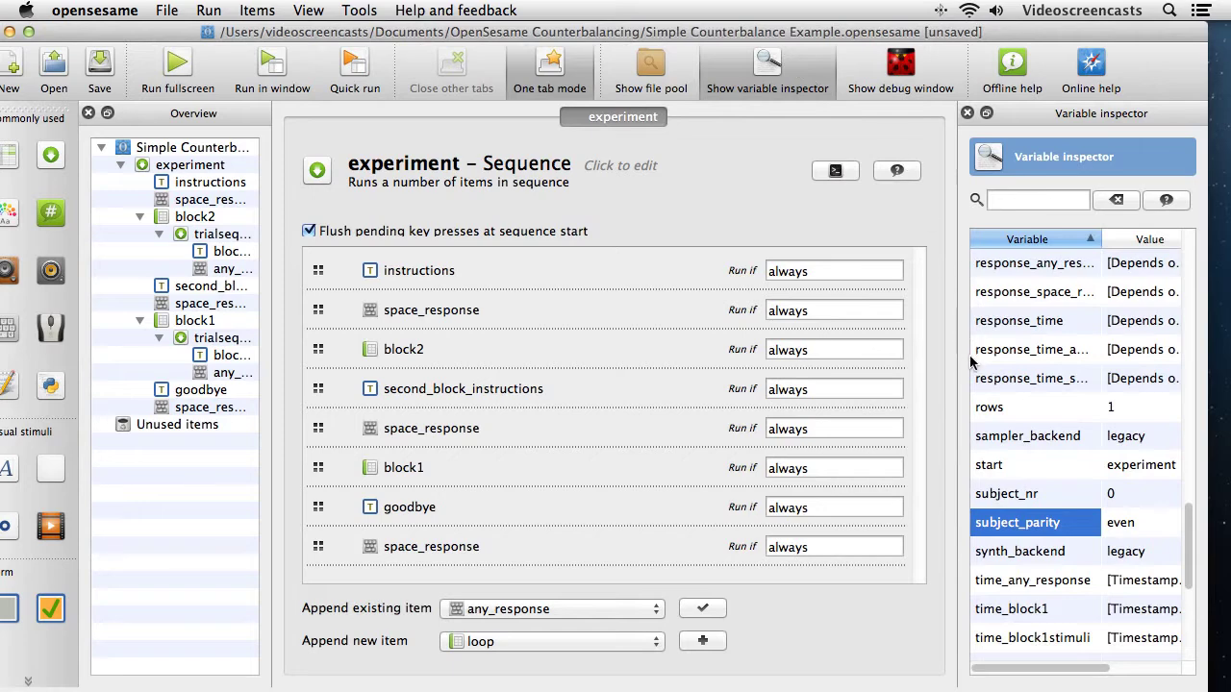
drag(955, 357, 888, 355)
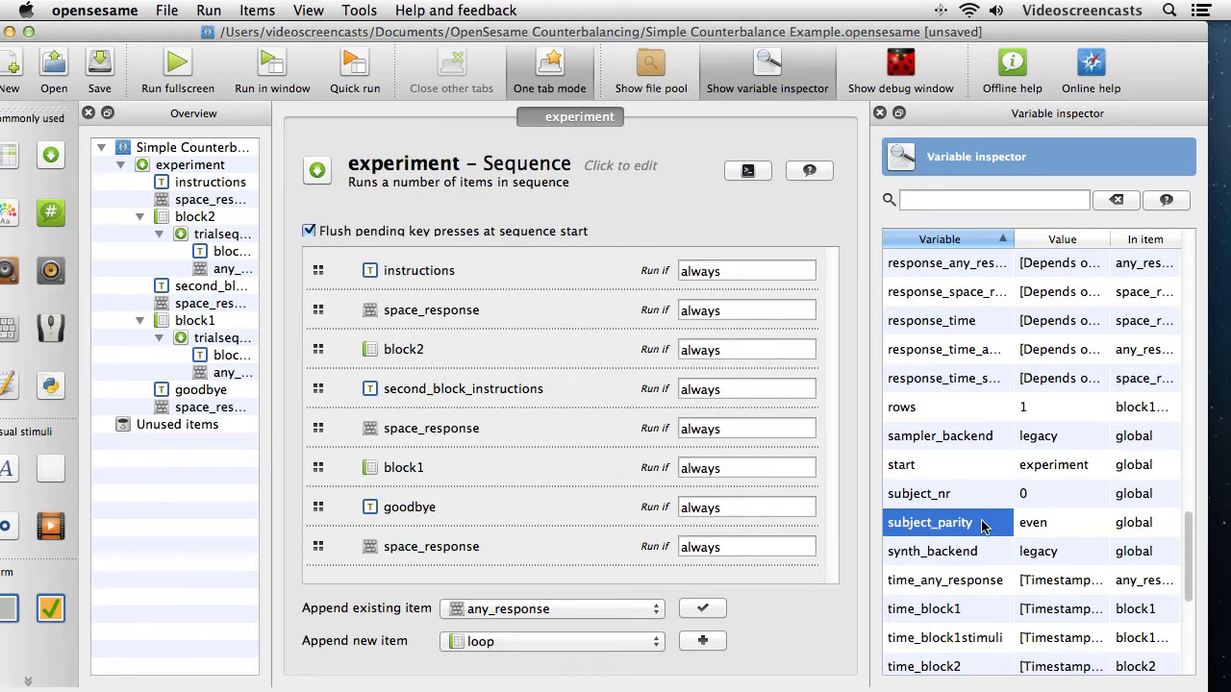
click(783, 69)
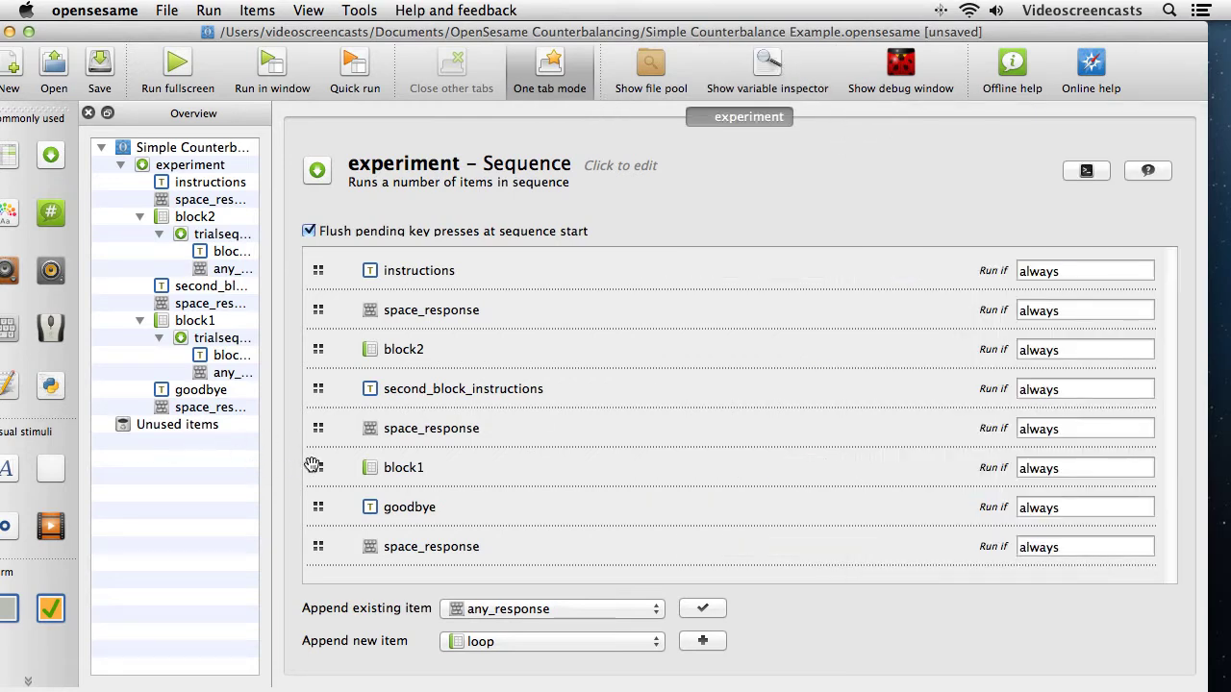
Restore the original block order in the experiment sequence, with block1 first and block2 before goodbye.
drag(318, 468, 315, 346)
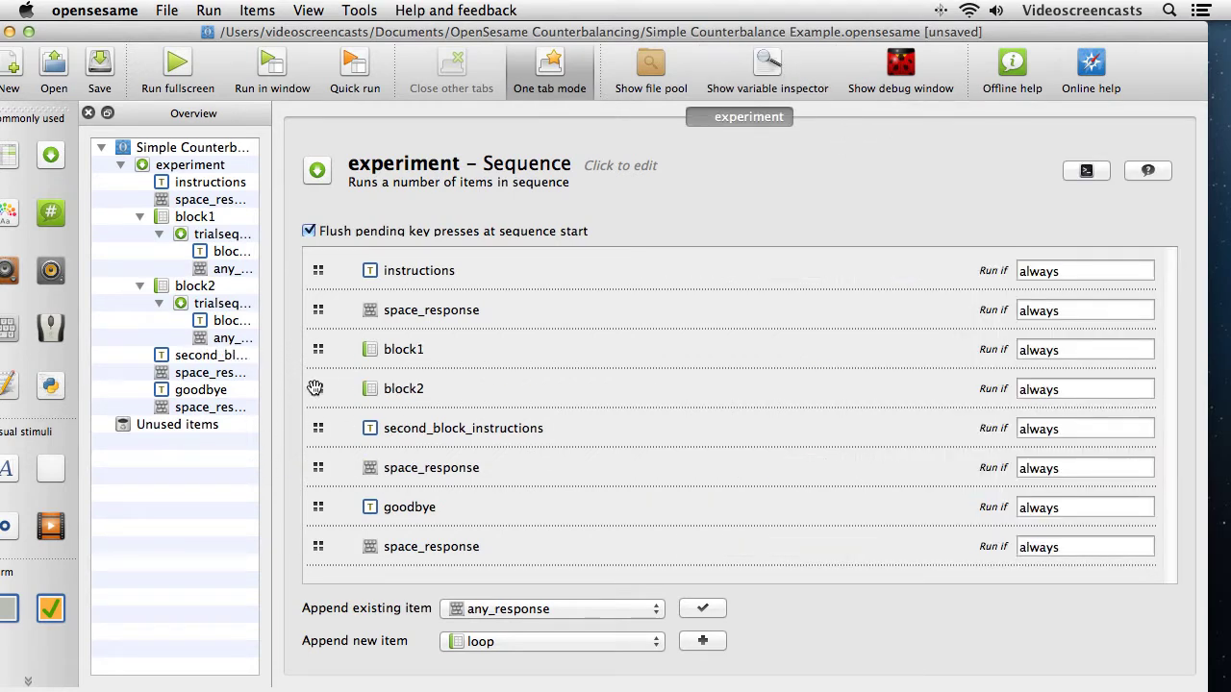
drag(316, 388, 318, 468)
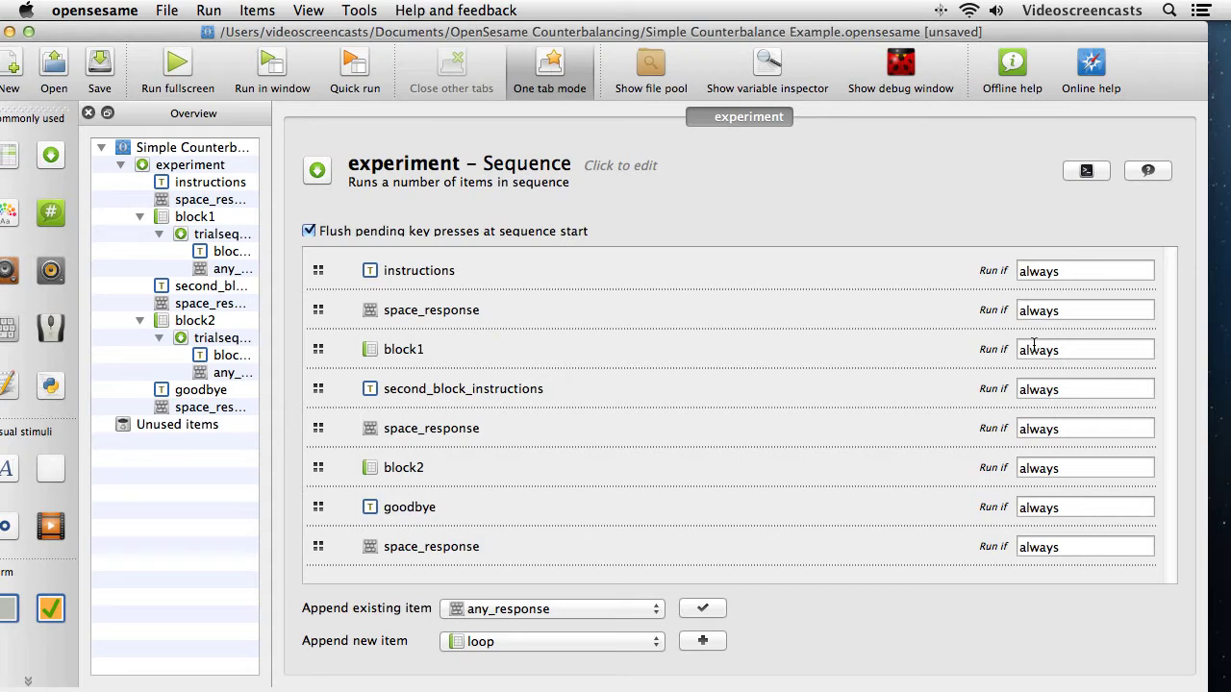
Append block1 and block2 to the experiment sequence again, arranging a block1–block2 pair both before second_block_instructions and before goodbye.
click(528, 615)
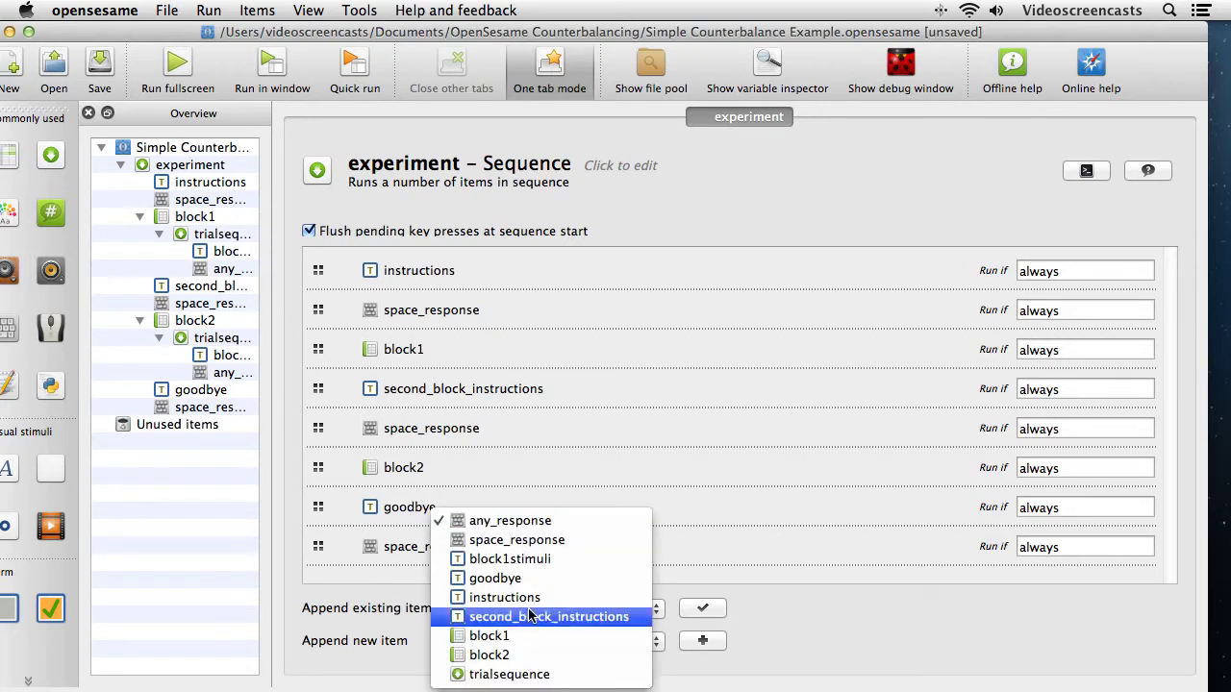
click(585, 633)
click(703, 609)
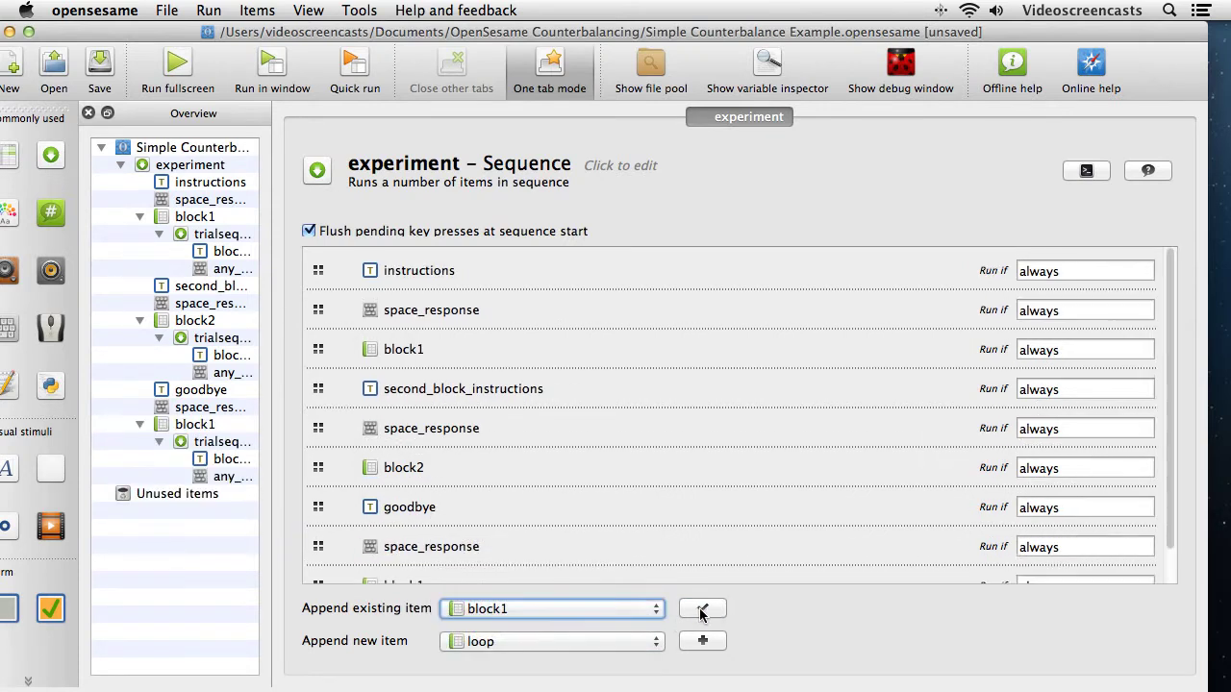
click(578, 609)
click(579, 627)
drag(1170, 524, 1172, 576)
click(702, 614)
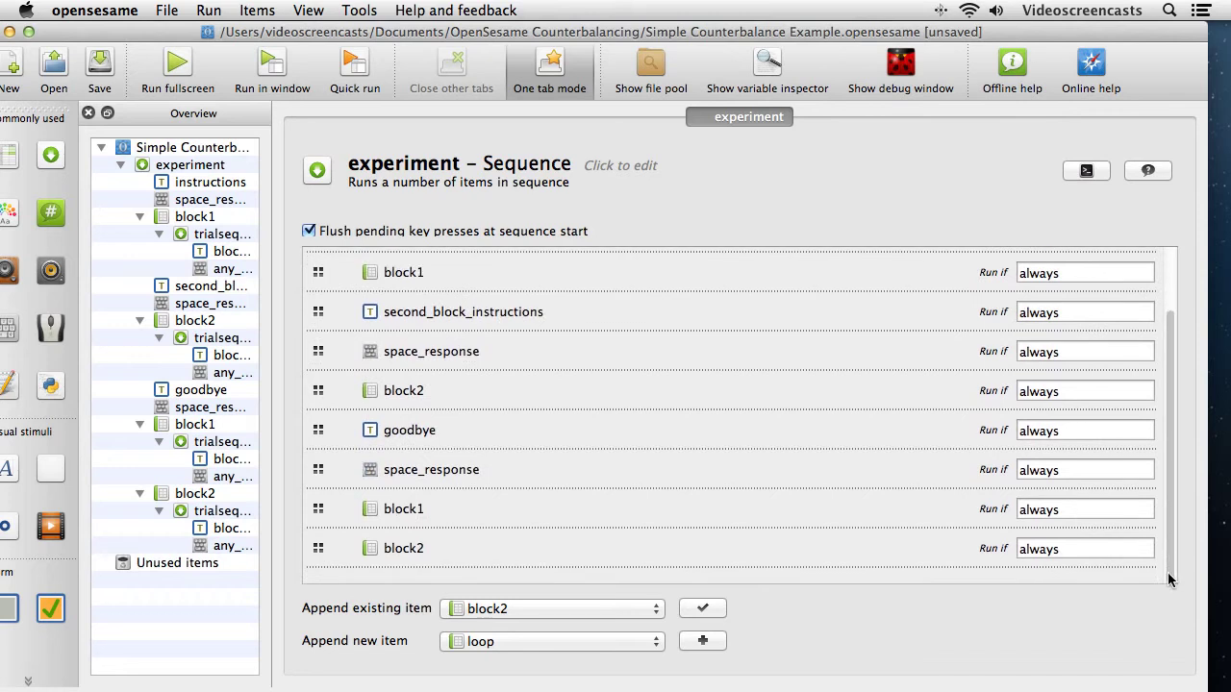
drag(321, 548, 314, 308)
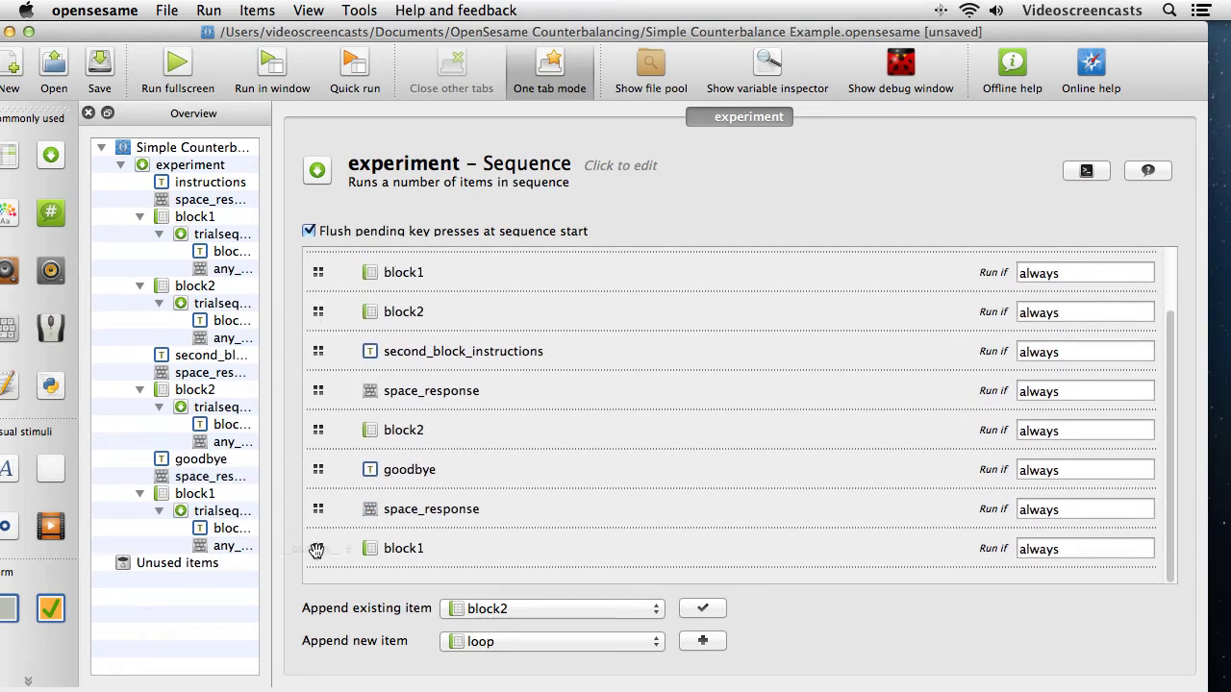
drag(318, 549, 324, 433)
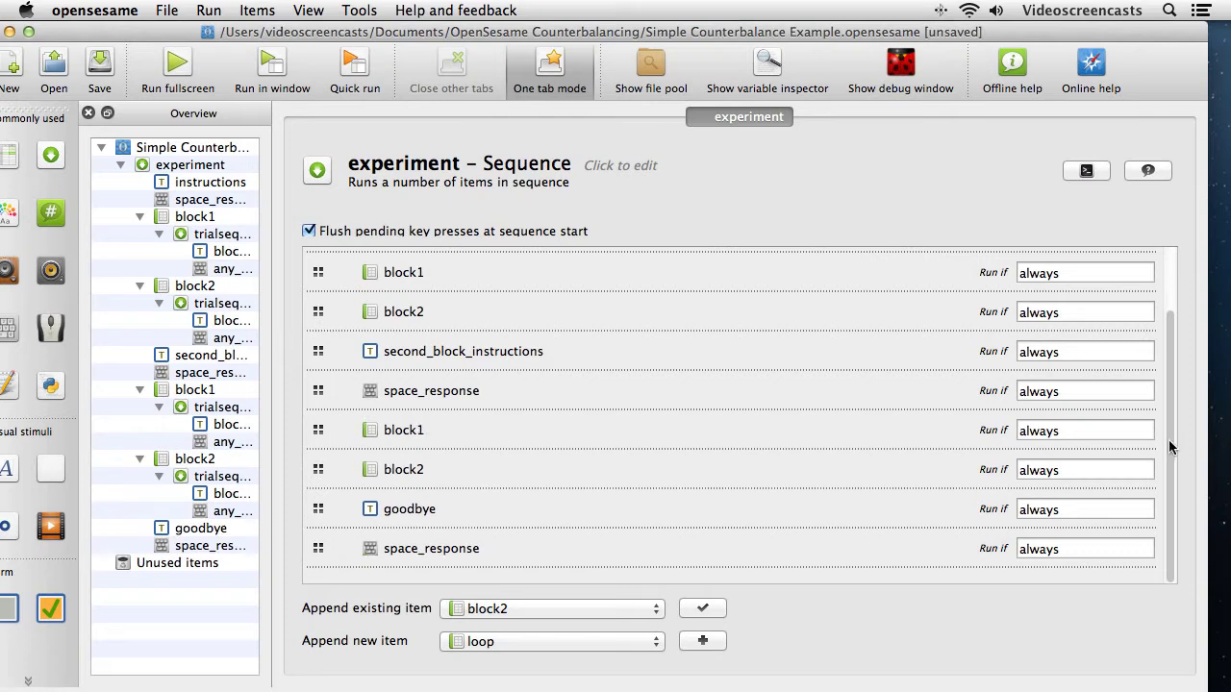
Set the run-if condition of the first block1 in the sequence to [subject_parity] = odd.
drag(1174, 450, 1172, 394)
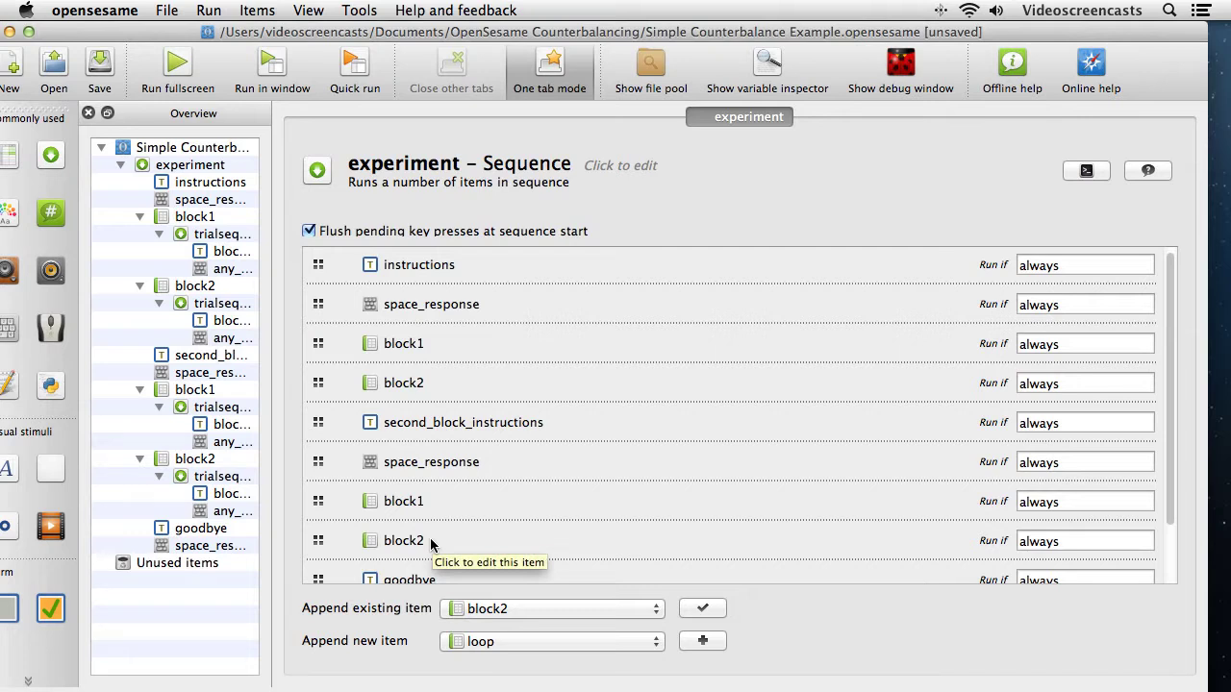
double_click(1068, 345)
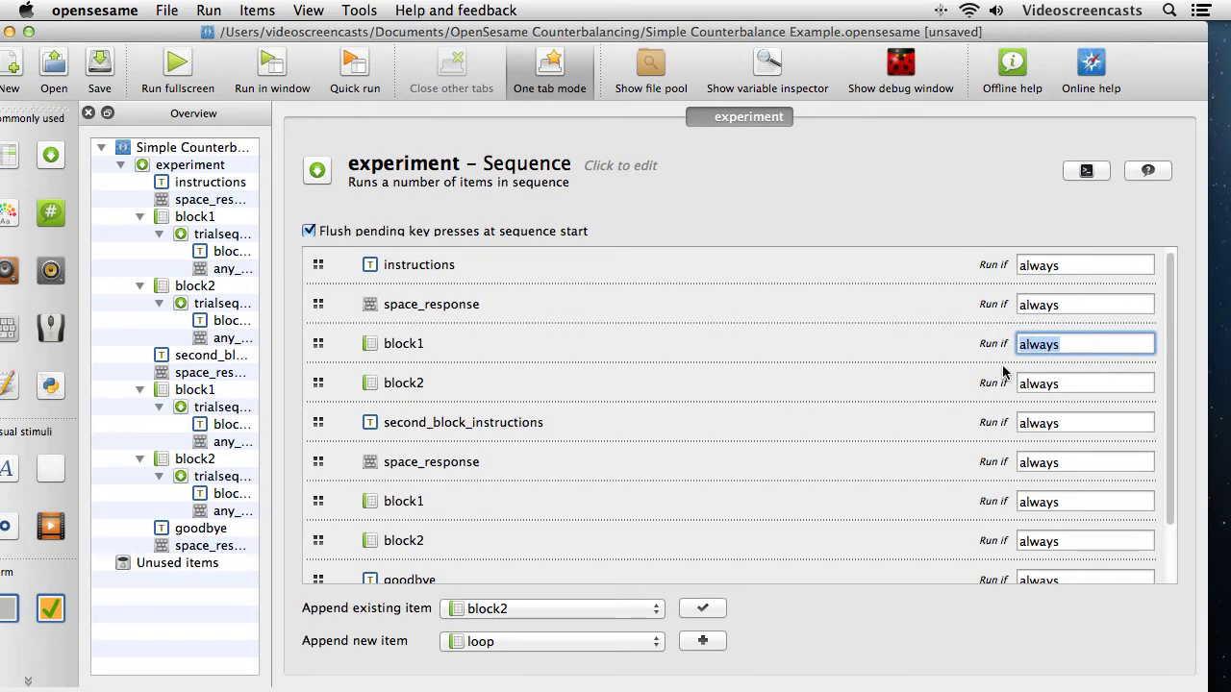
key(BackSpace)
text([suv)
key(BackSpace)
text(bject_parity)
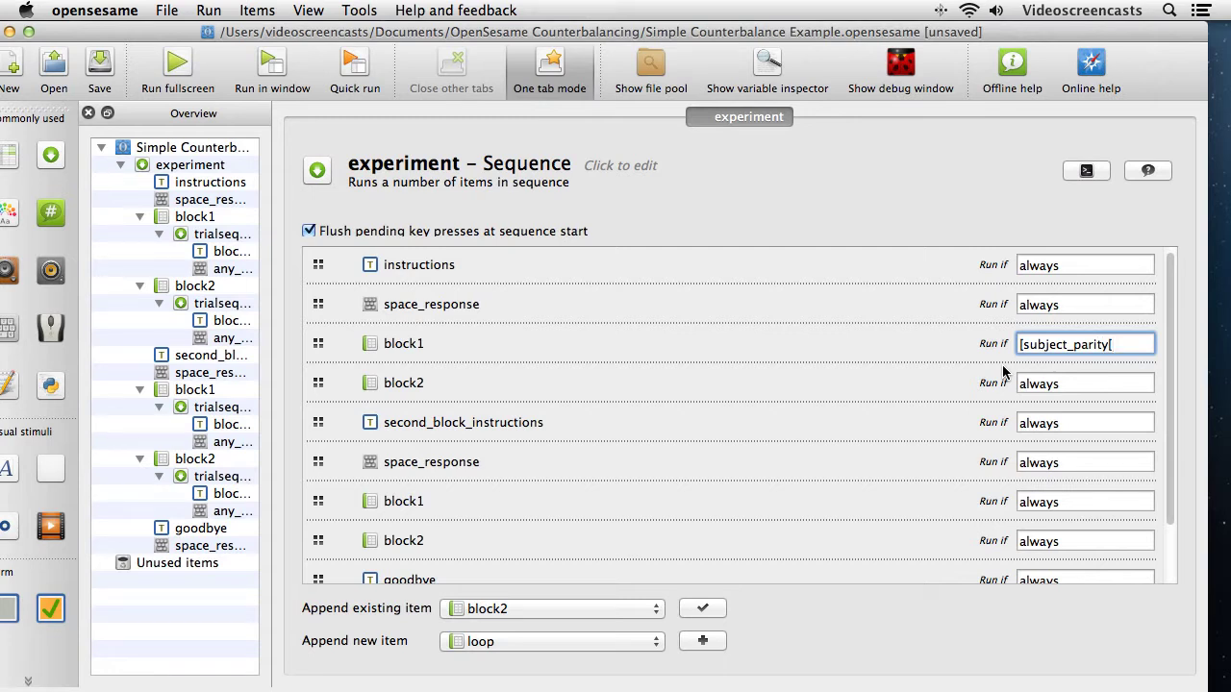
text(odd)
key(Return)
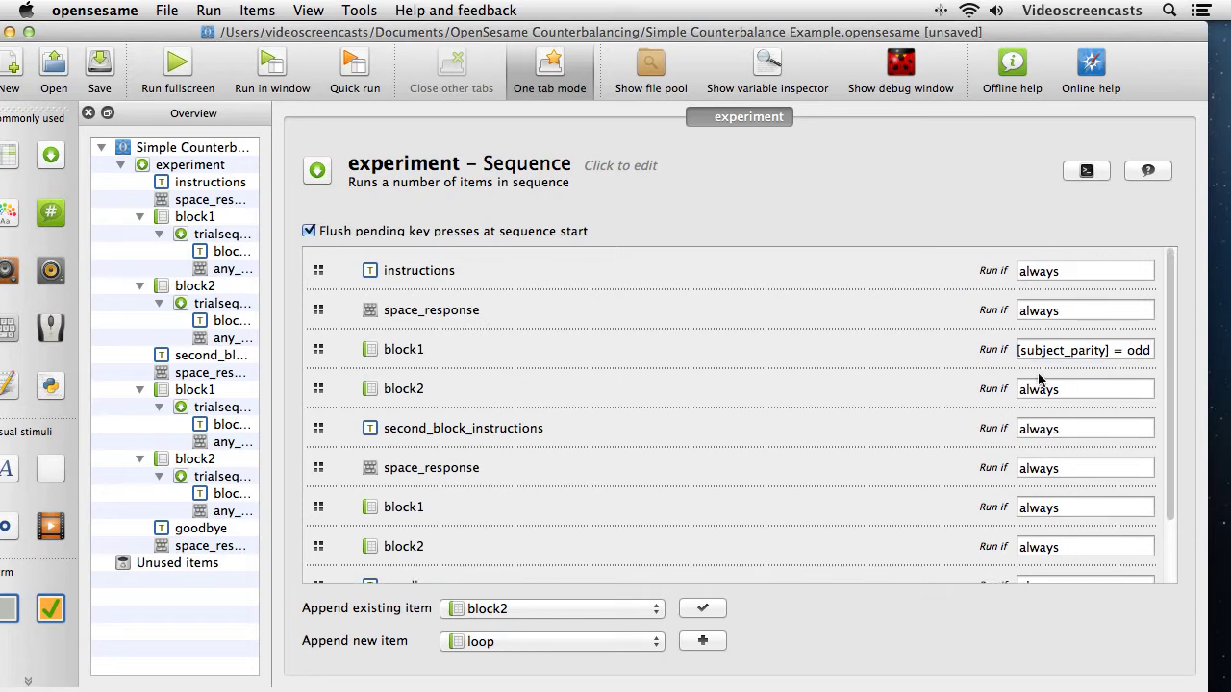
Set the run-if condition of the first block2 in the sequence to [subject_parity] = even.
drag(1088, 387, 989, 388)
text([)
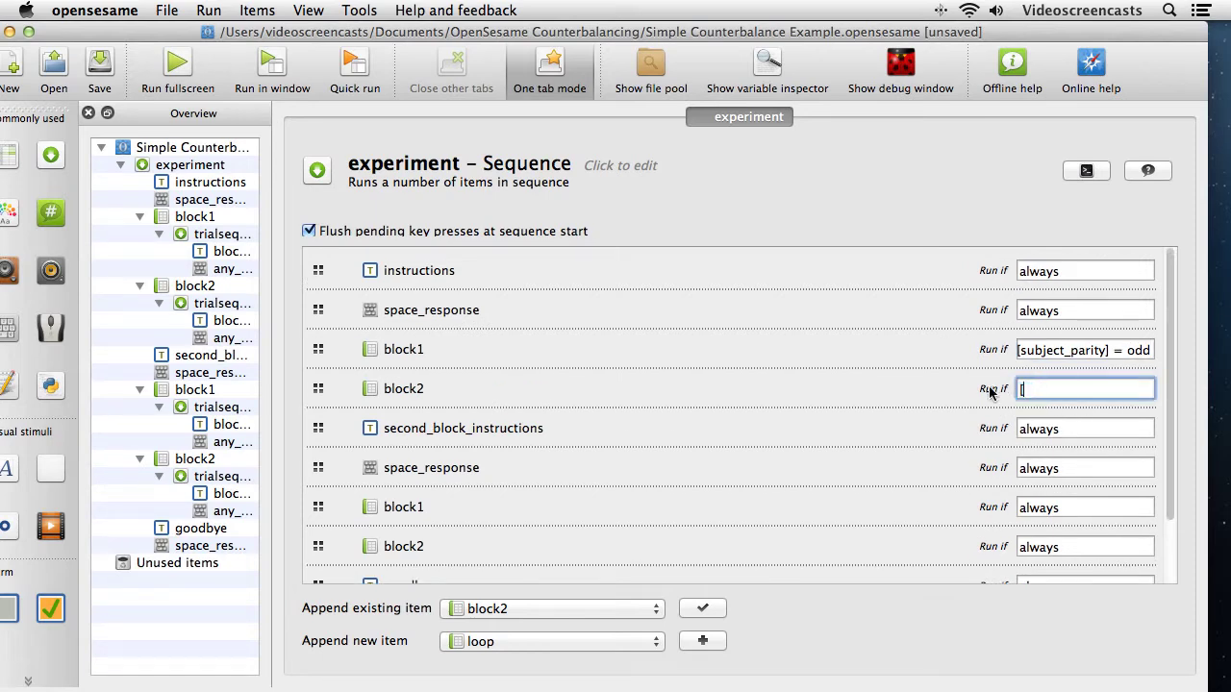
text(subject_parity)
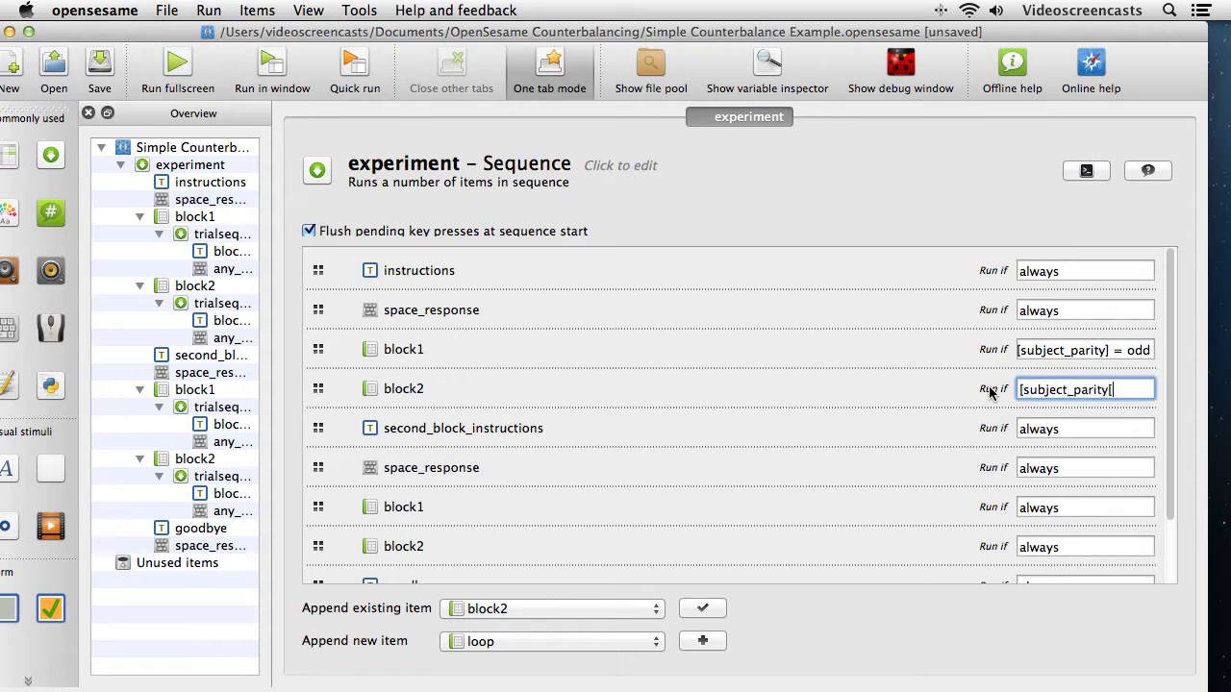
text(] = even)
key(Return)
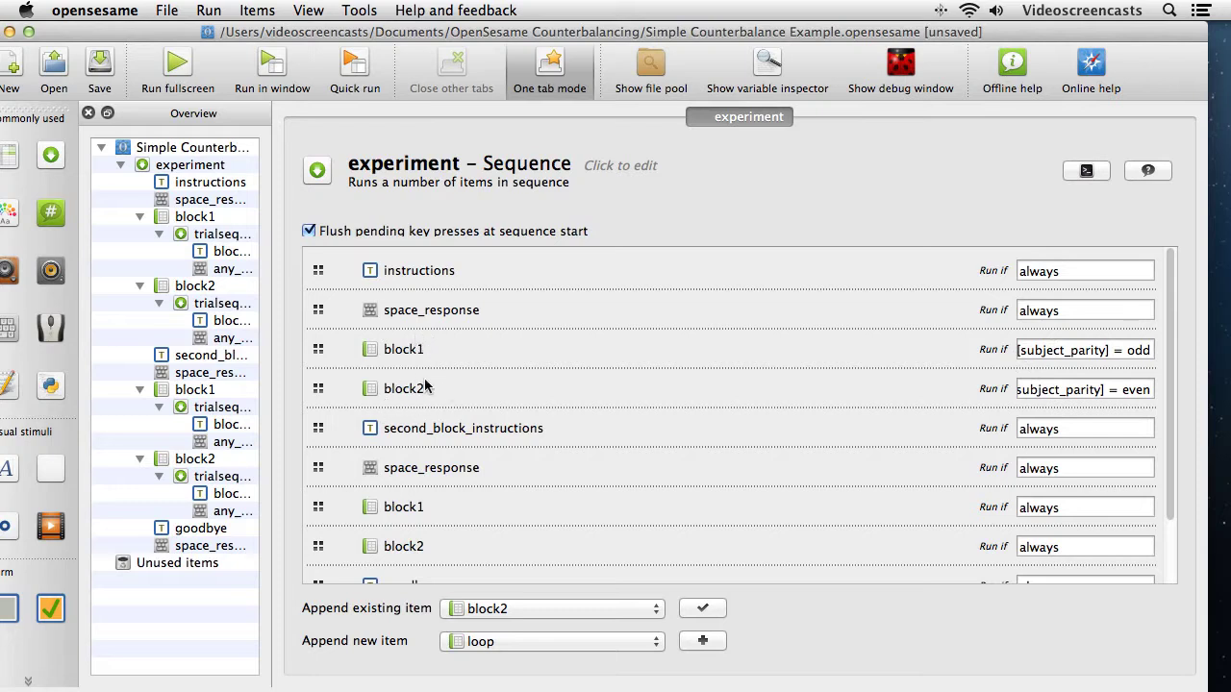
Set the run-if condition of the second block1 in the sequence, after second_block_instructions, to [subject_parity] = even.
double_click(1068, 511)
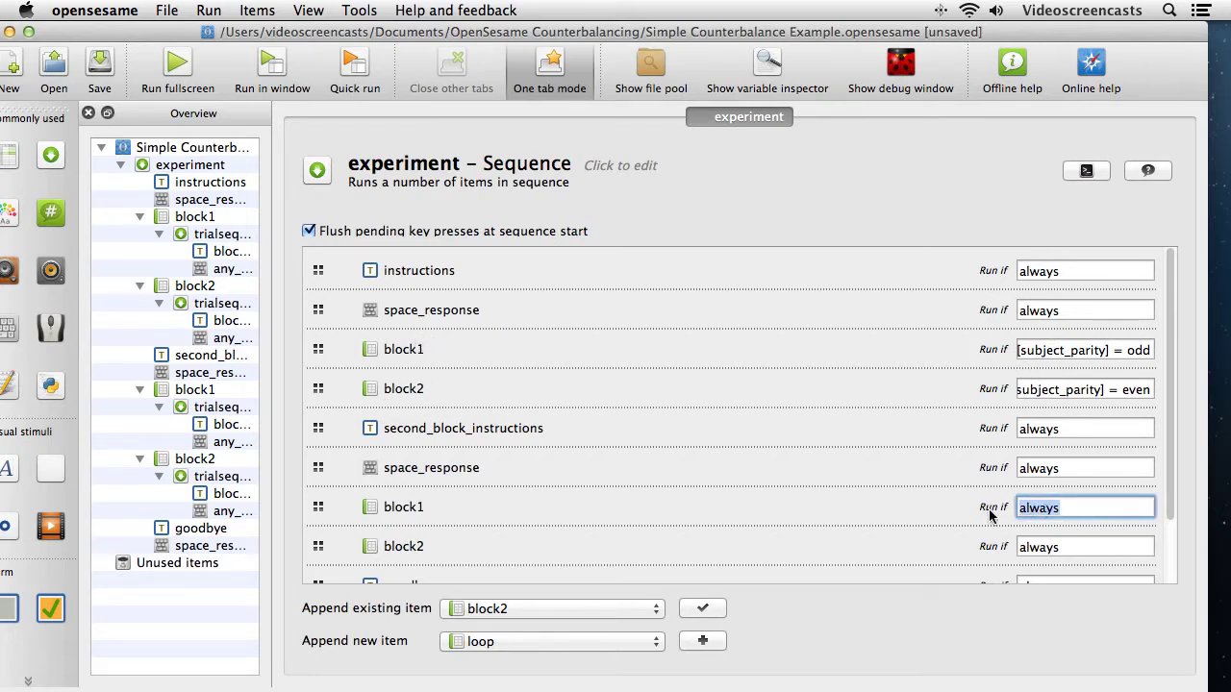
text([subject_parity] =)
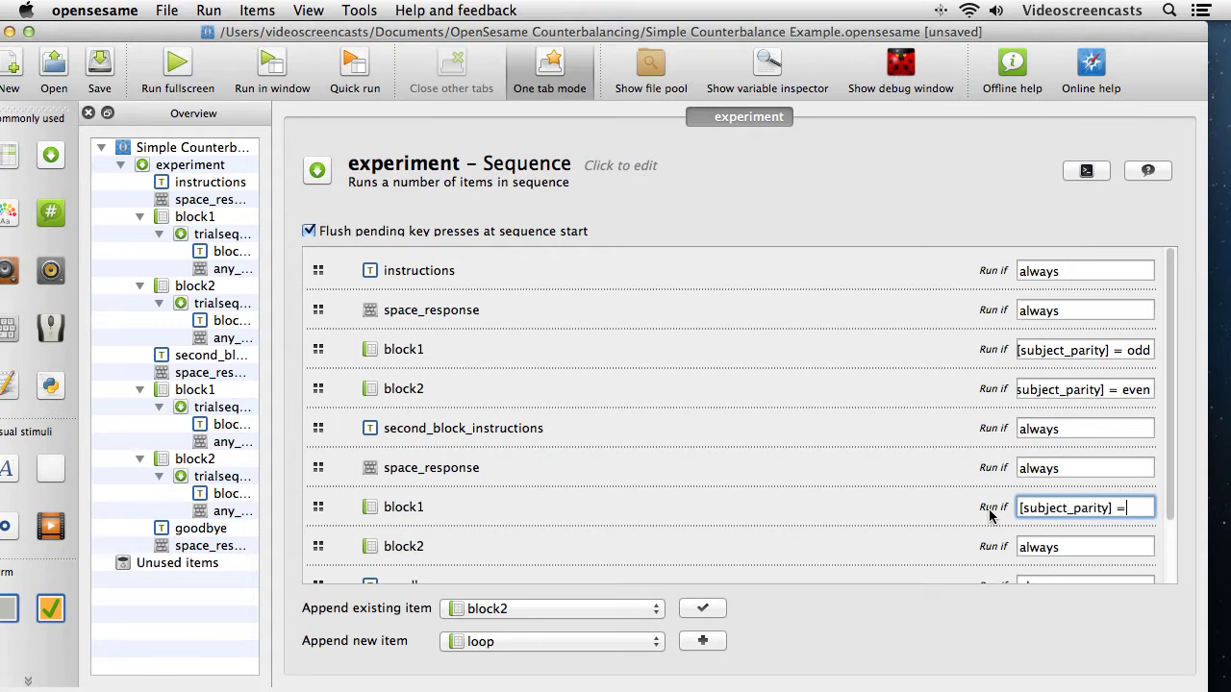
text( even)
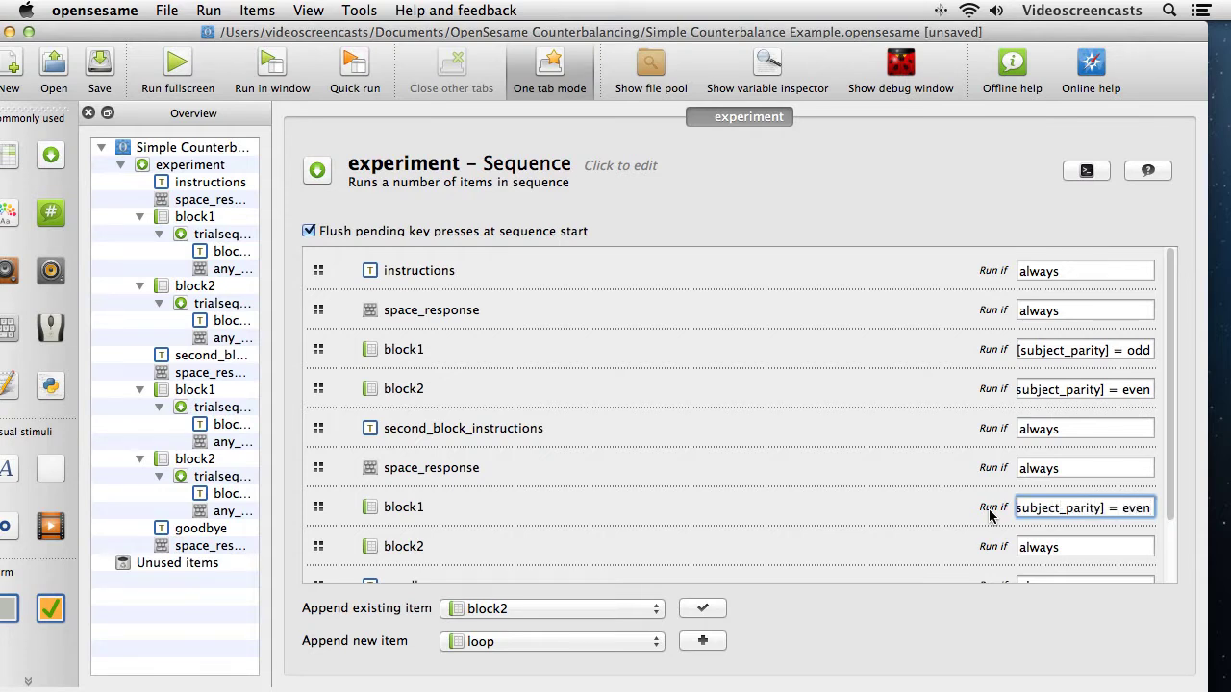
Set the run-if condition of the second block2 in the sequence to [subject_parity] = odd.
double_click(1067, 548)
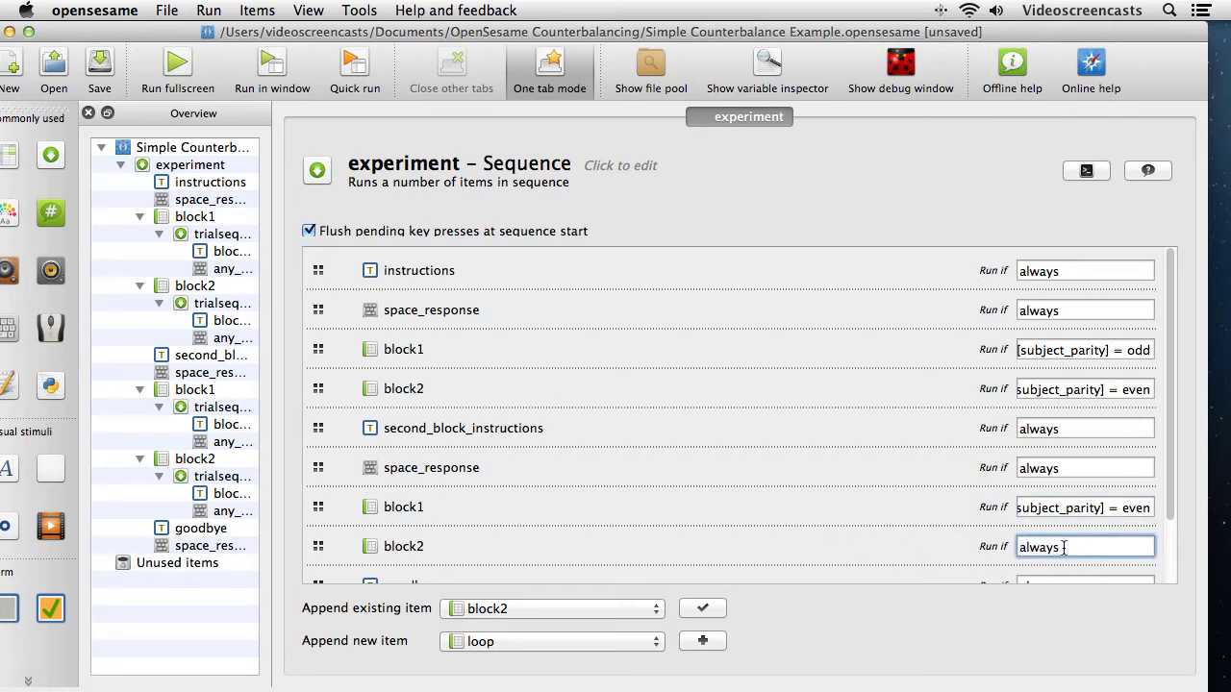
text([subject_parity)
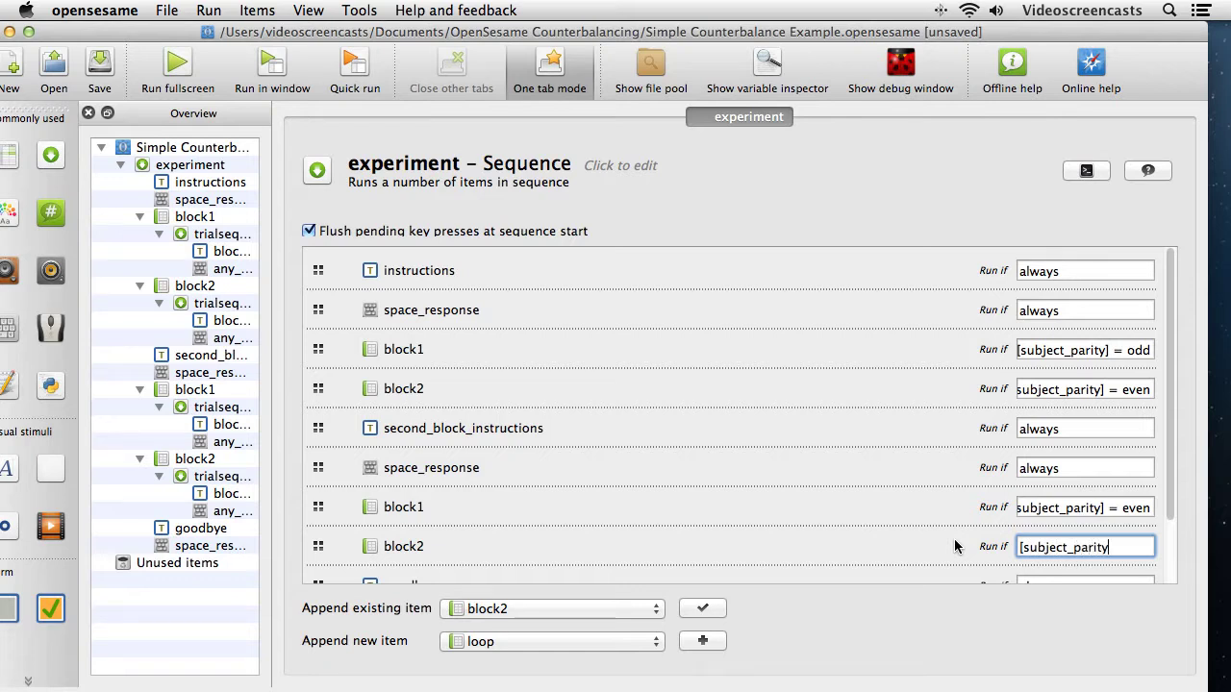
text([)
key(BackSpace)
key(BackSpace)
text(] = odd)
key(Return)
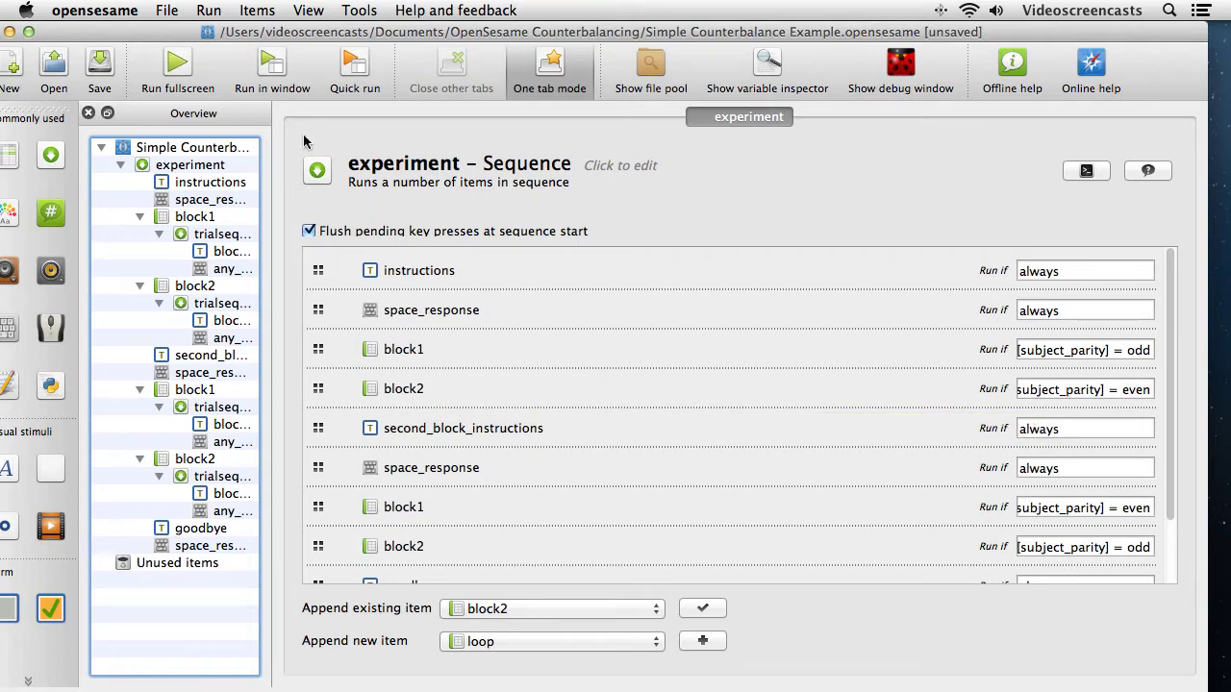
Start a windowed test run as subject 1, replacing the existing subject-1.csv logfile.
click(272, 67)
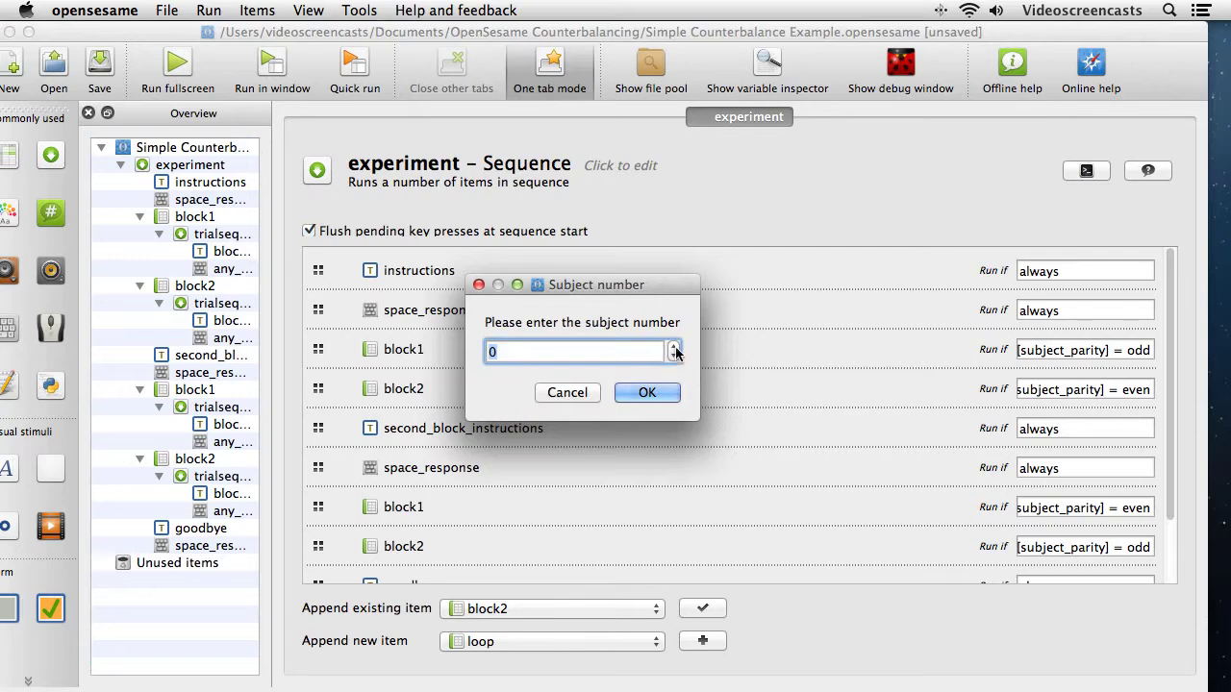
click(647, 393)
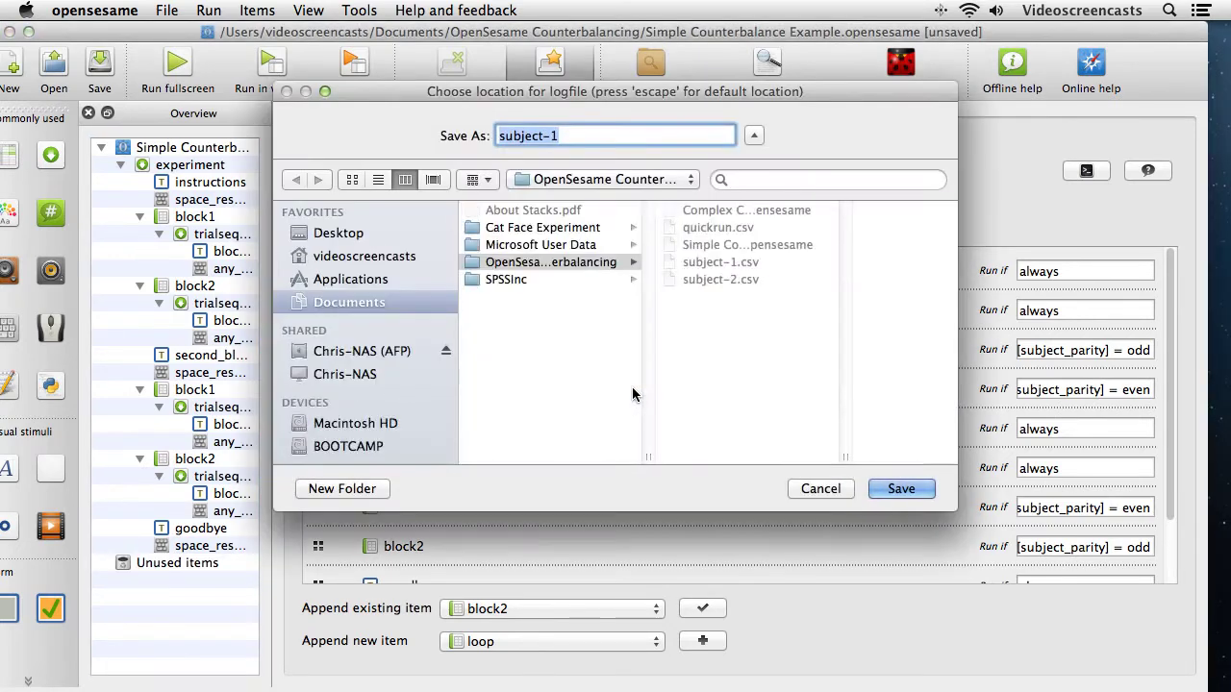
click(918, 490)
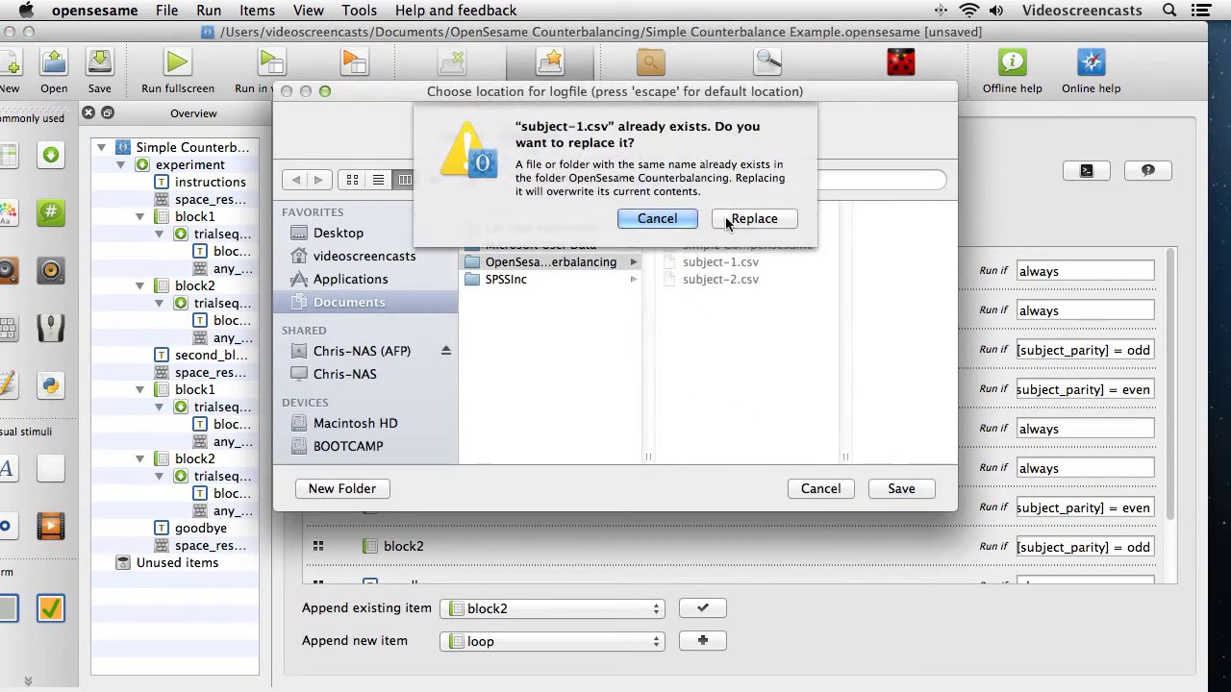
click(728, 220)
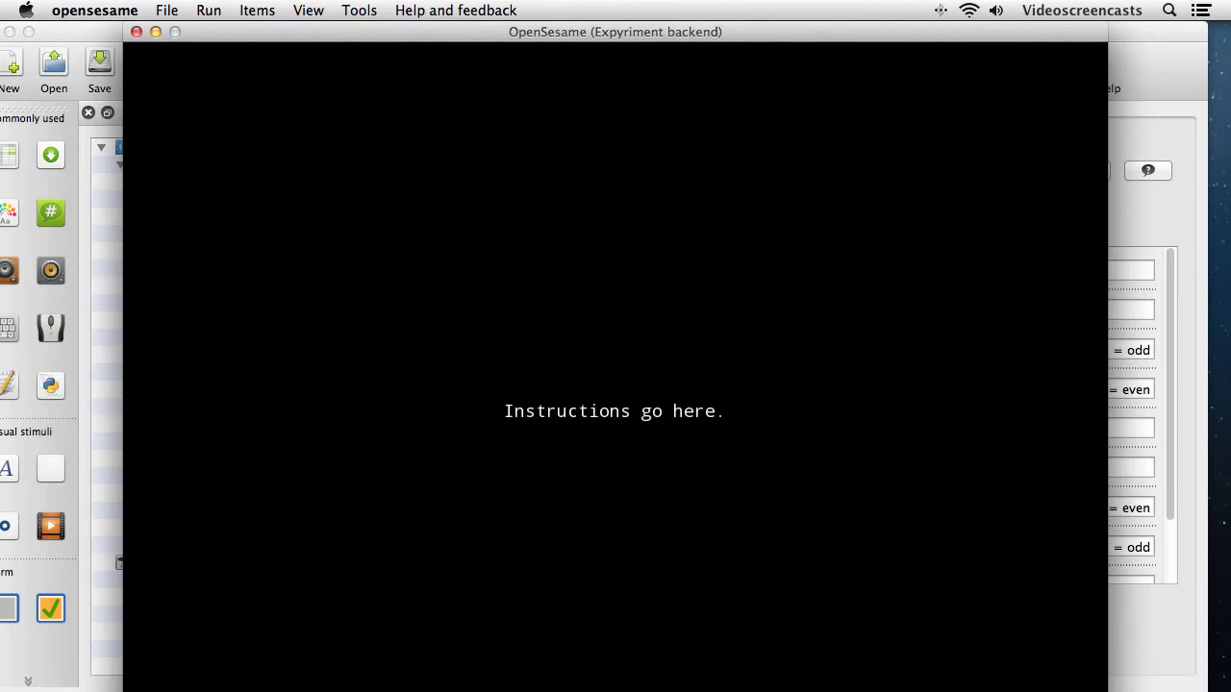
Advance through the subject 1 run to its end to check the block order, without copying the logfile to the file pool.
key(space)
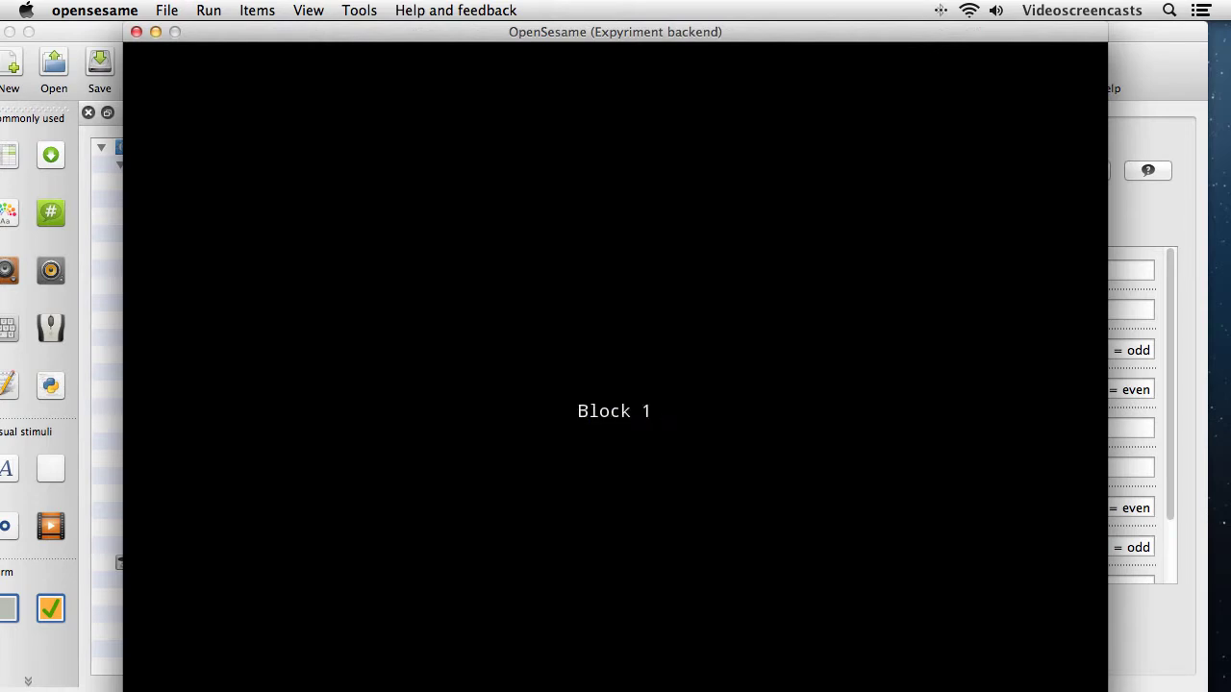
key(space)
key(space)
key(space)
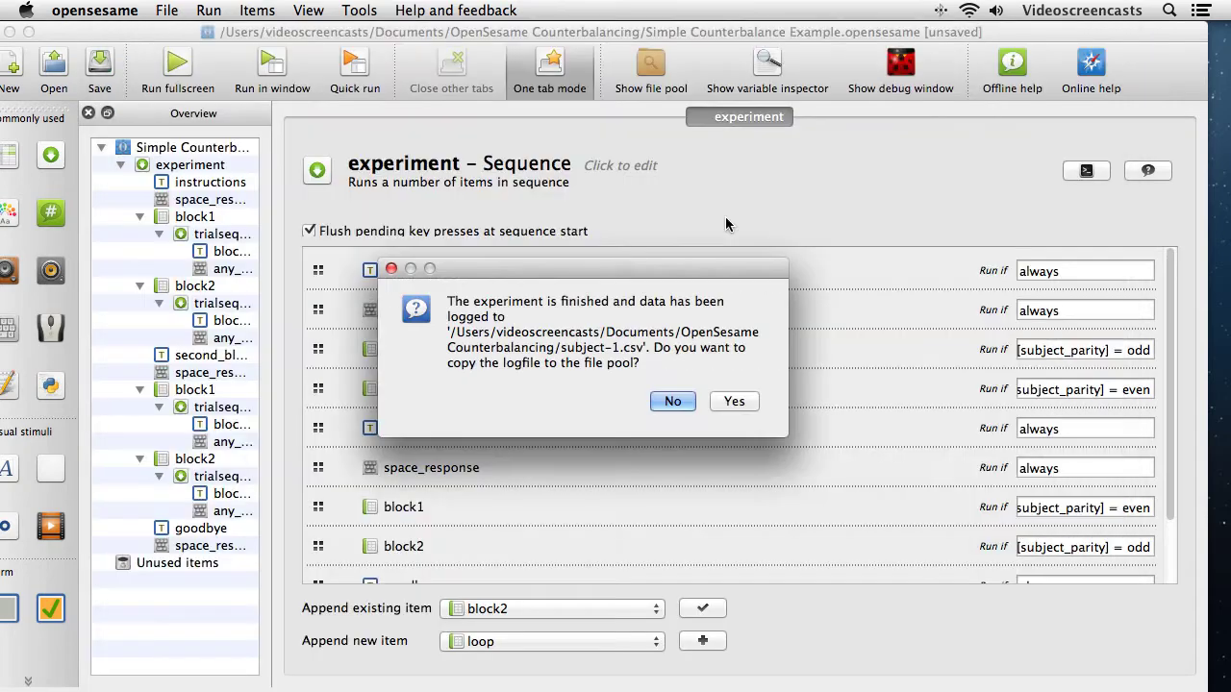
click(673, 401)
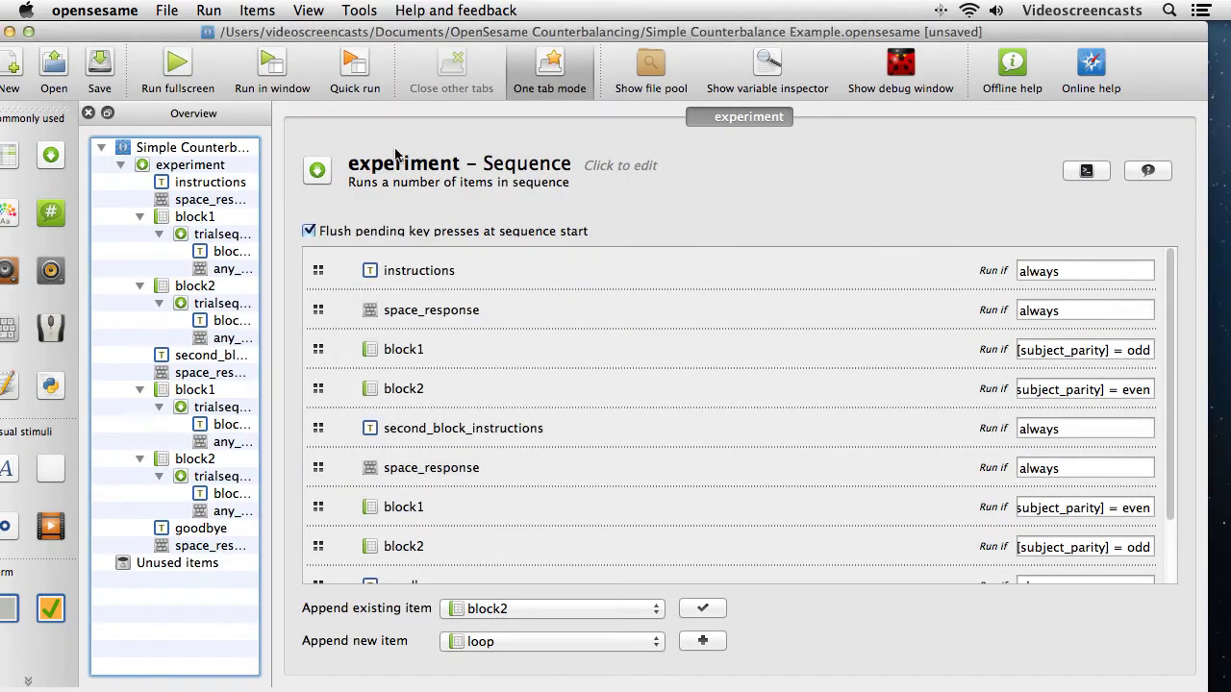
Start a windowed test run as subject 2, logging to subject-2.csv and replacing the existing file.
click(288, 66)
click(672, 346)
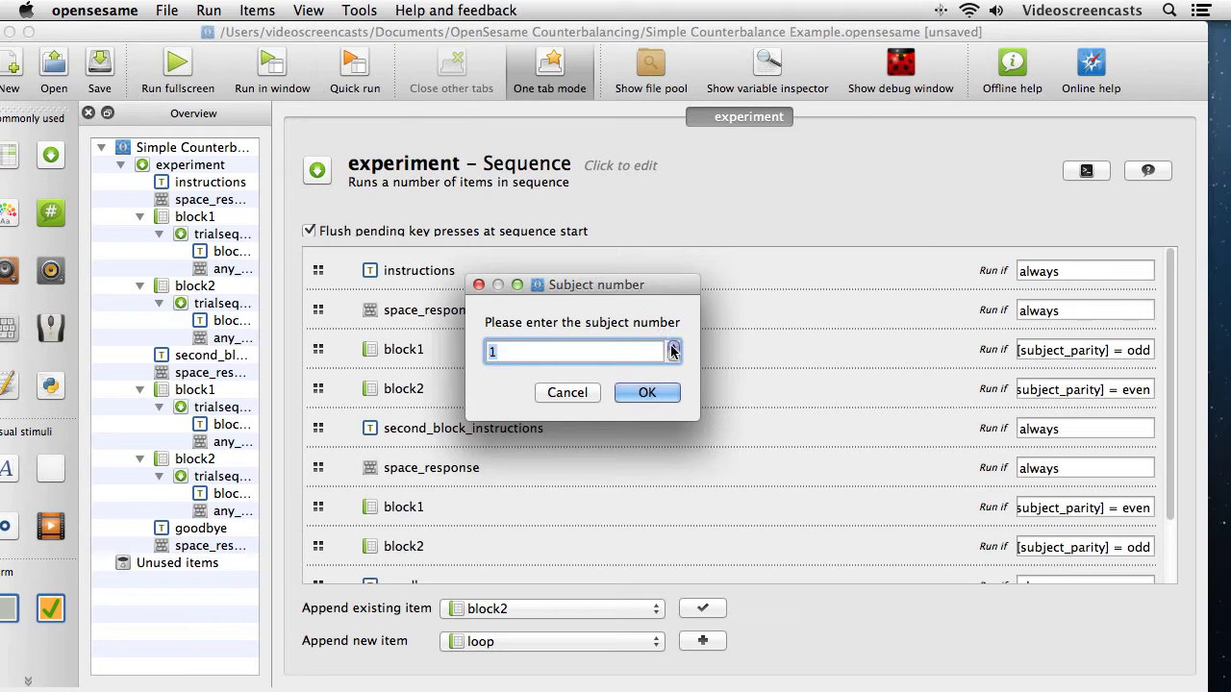
click(673, 346)
click(647, 395)
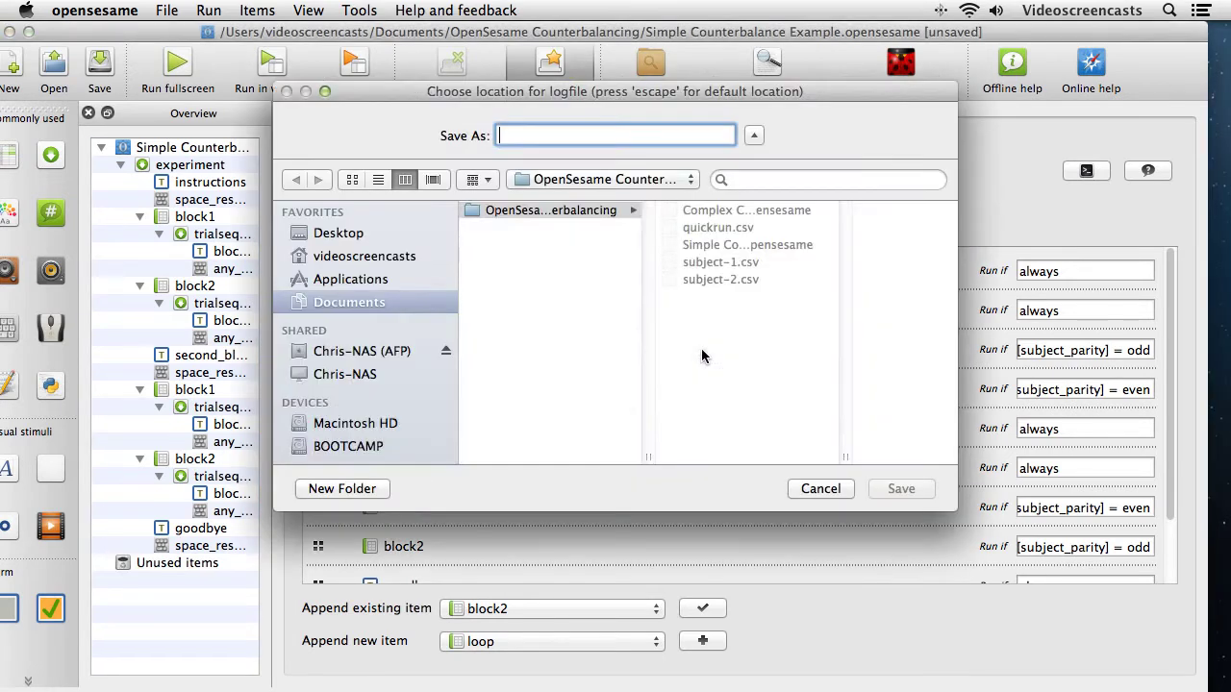
text(subject-.)
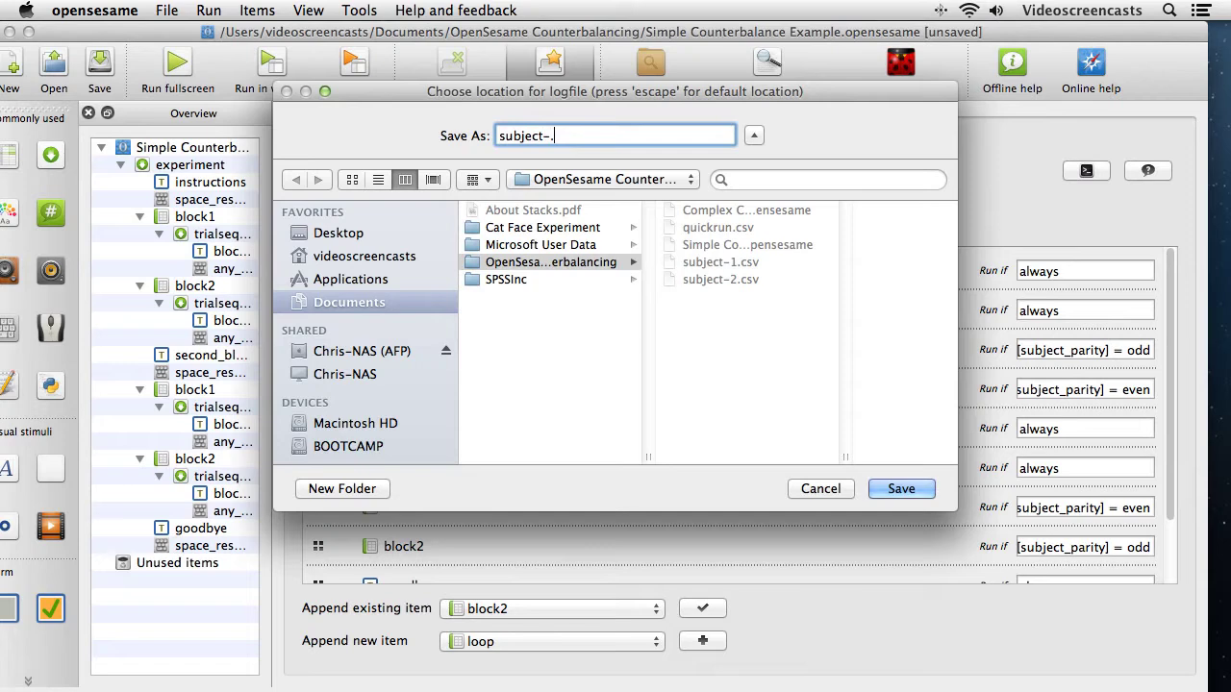
key(BackSpace)
text(2.csv)
key(Return)
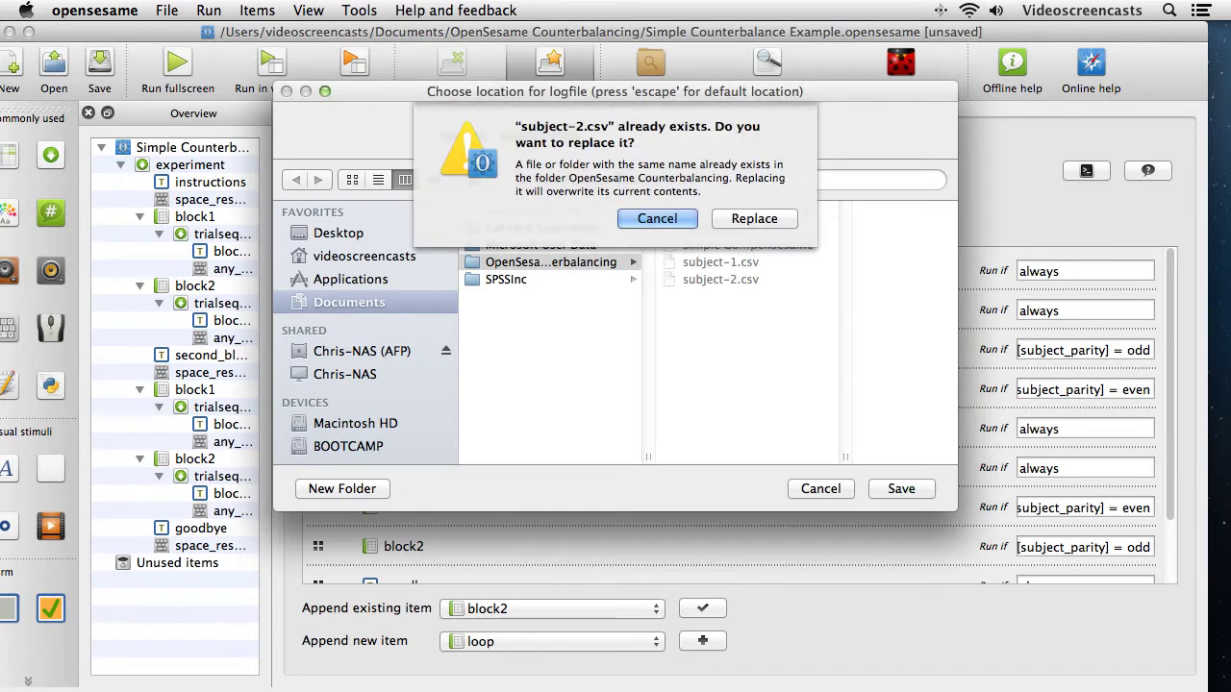
click(748, 223)
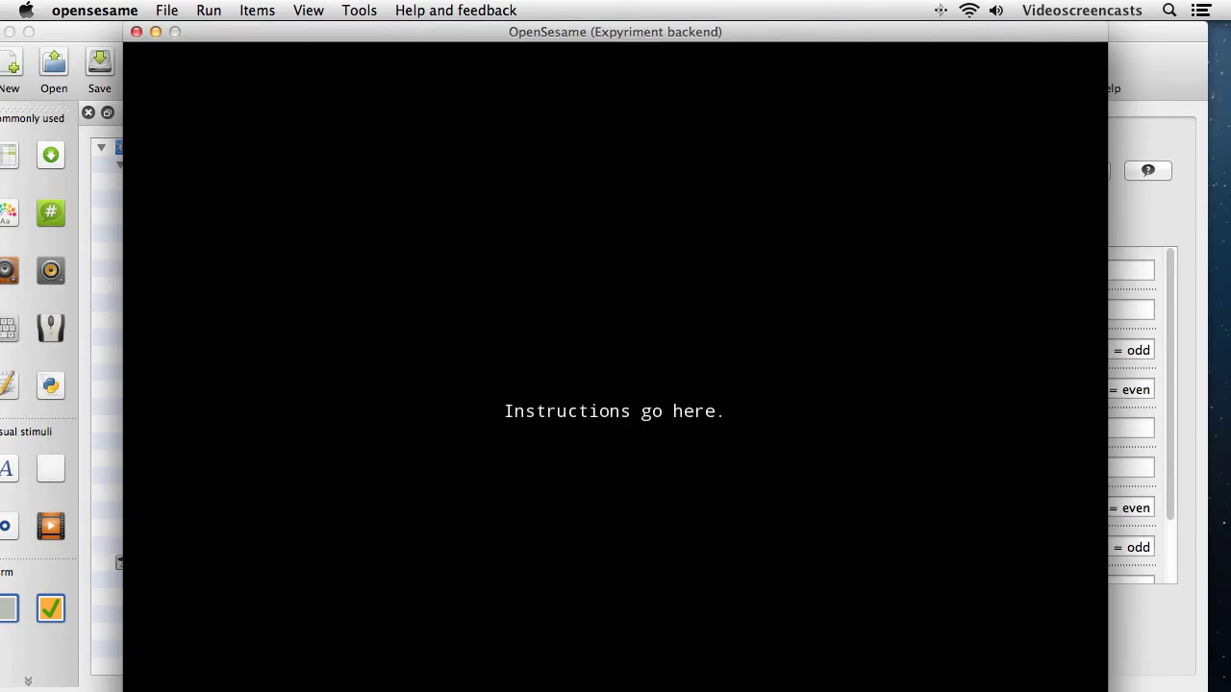
Advance through the subject 2 run to its end to check the block order, declining to copy the logfile to the file pool.
key(space)
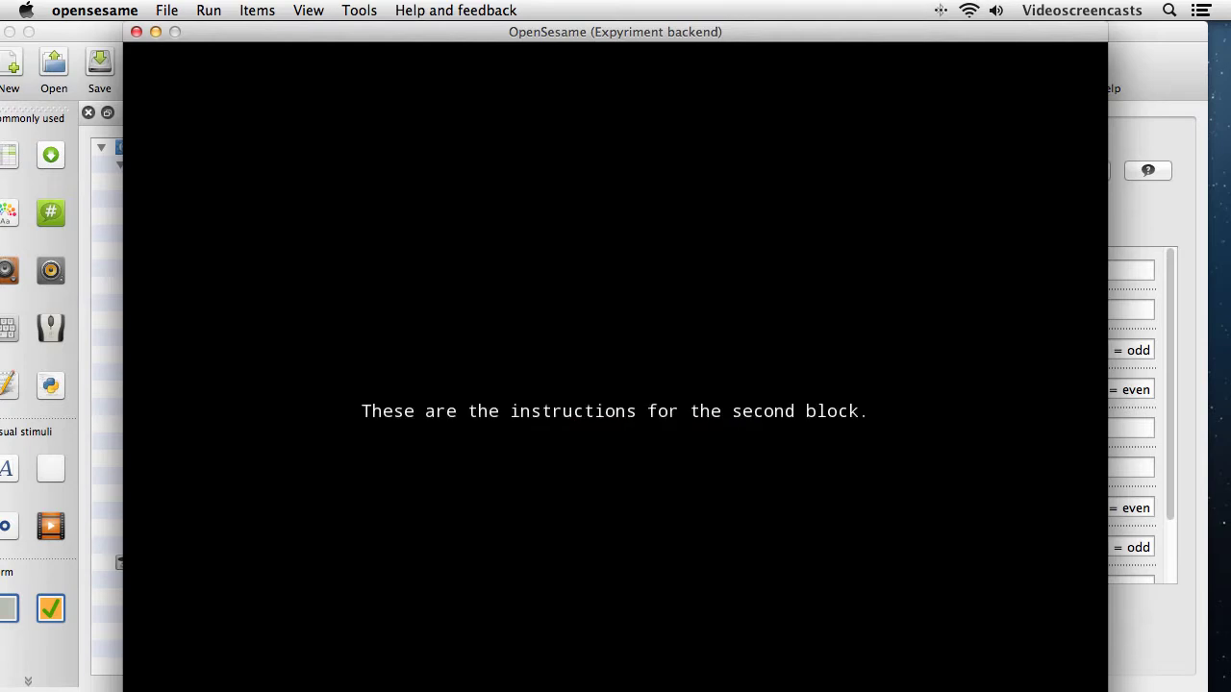
key(space)
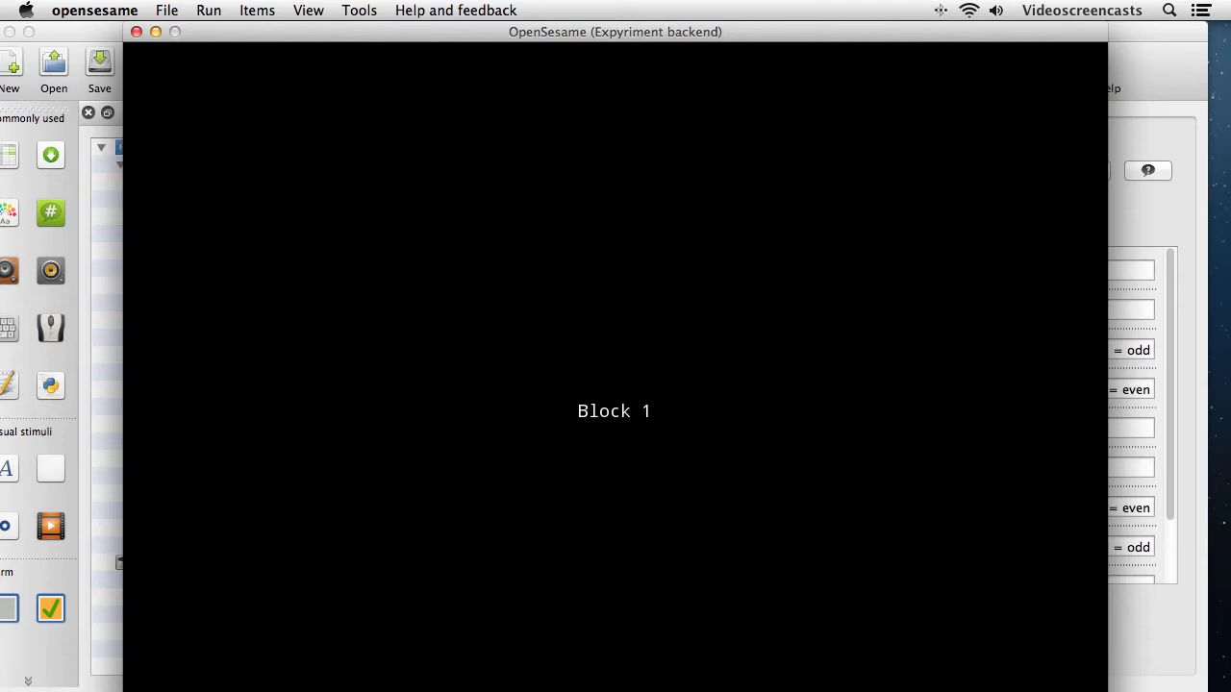
key(space)
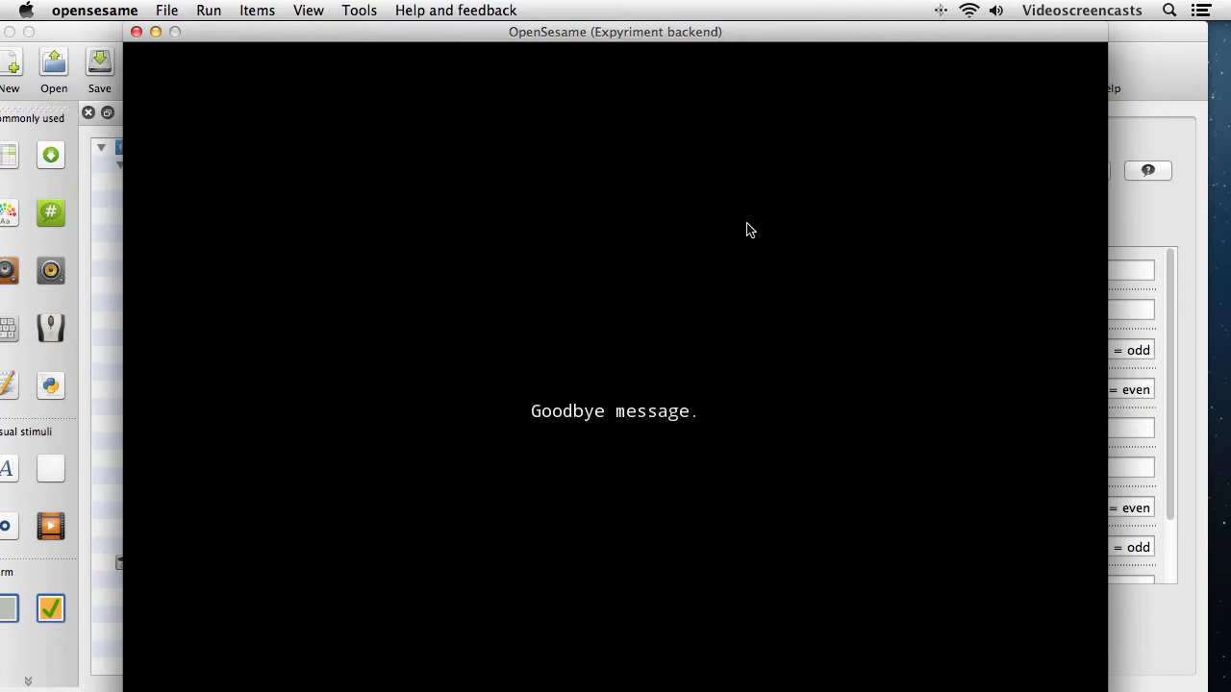
key(space)
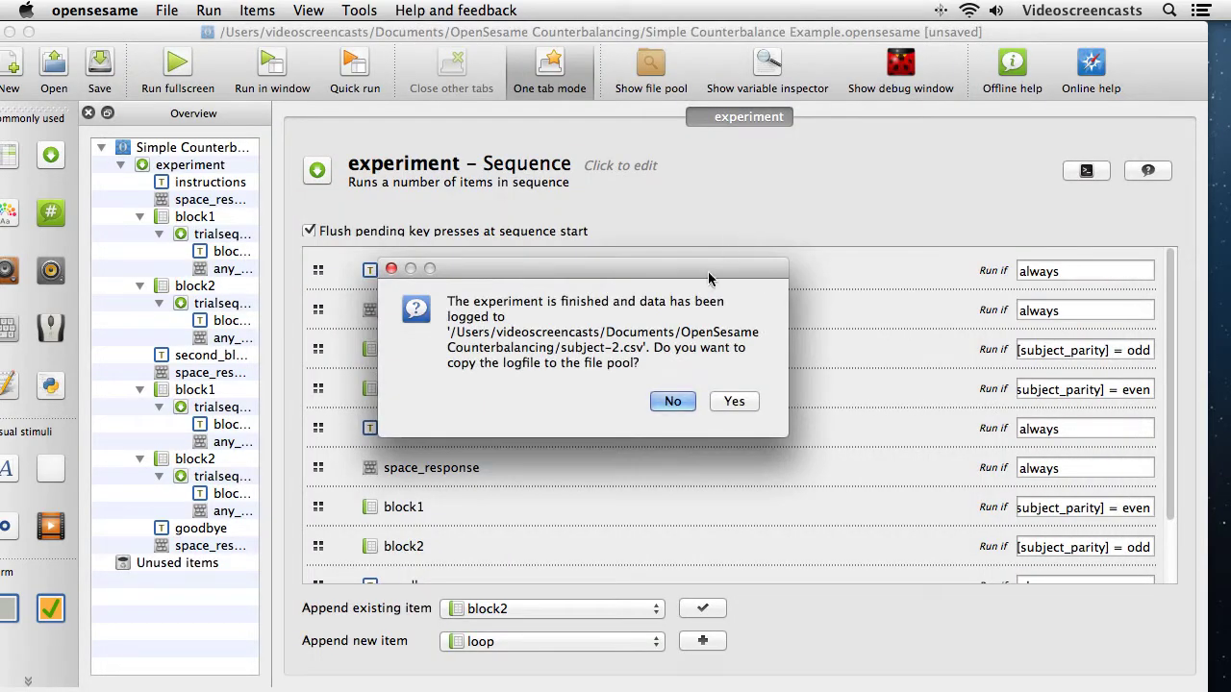
click(670, 401)
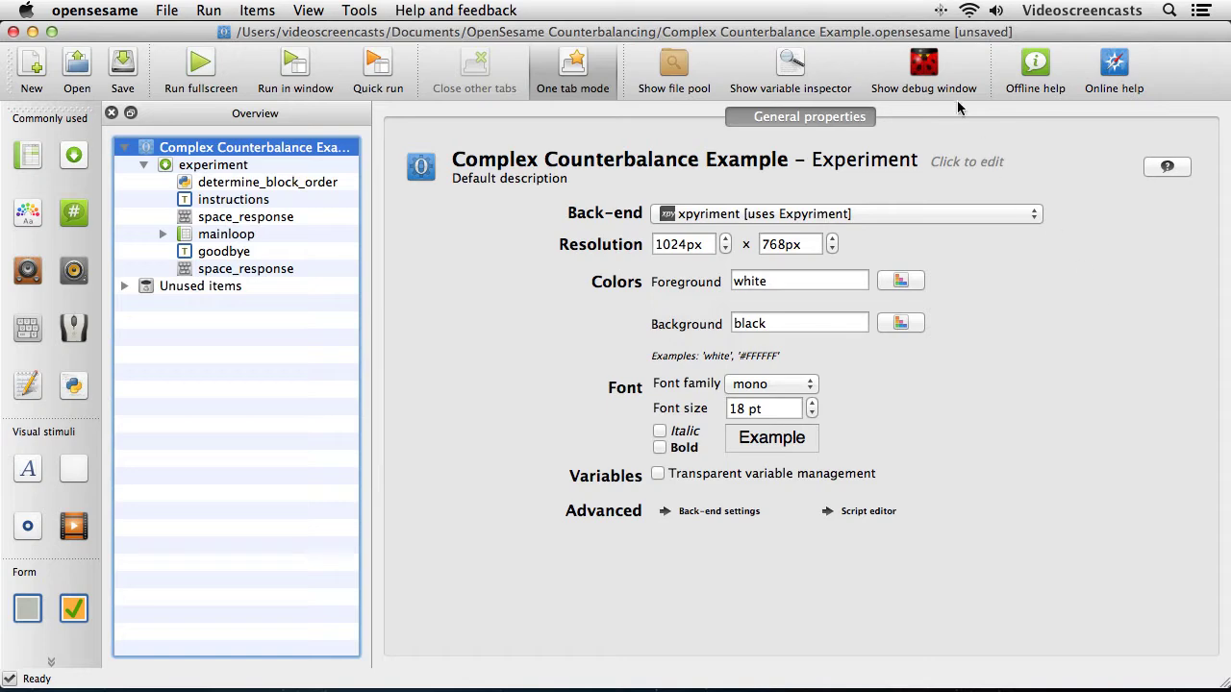
Evaluate 1%3, 2%3, 3%3 and 4%3 in the debug window of the Complex Counterbalance Example, closing the window when done.
click(923, 64)
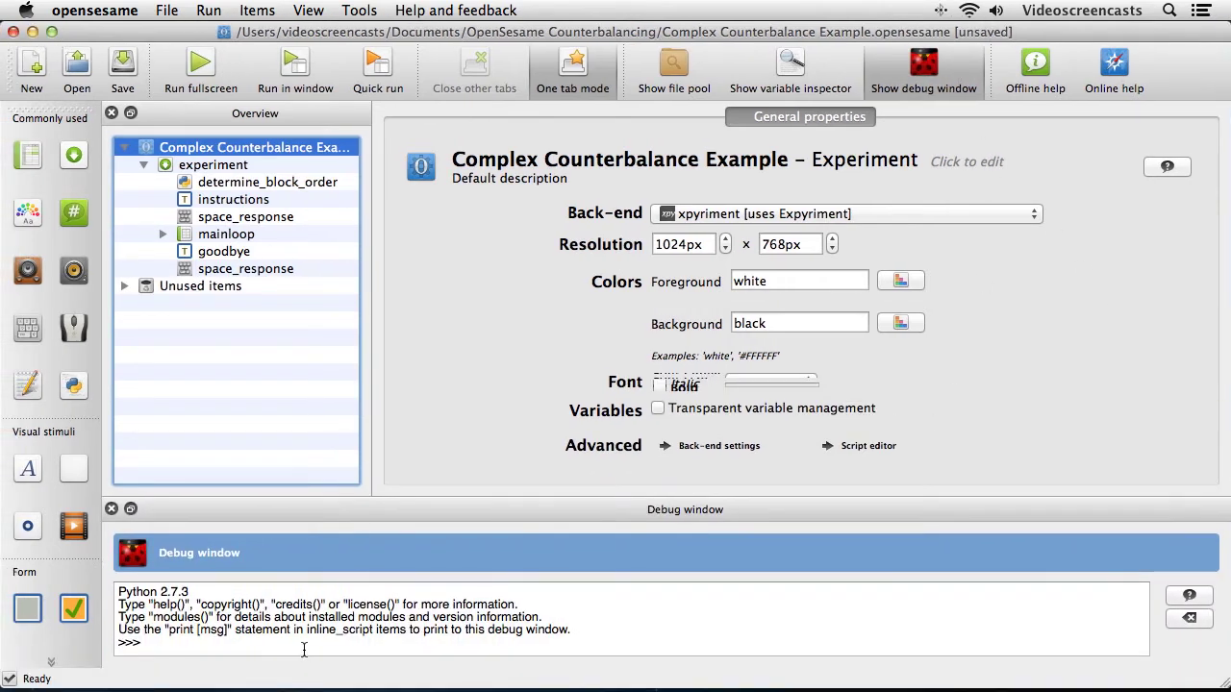
click(303, 650)
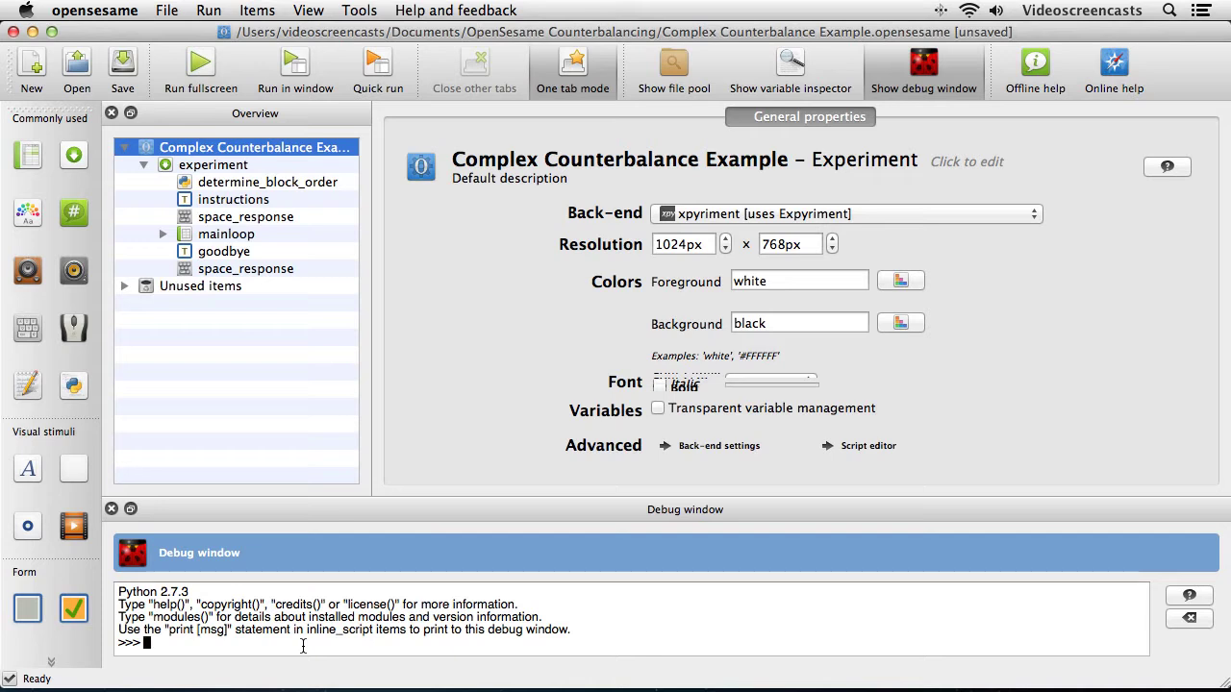
text(1%3)
key(Return)
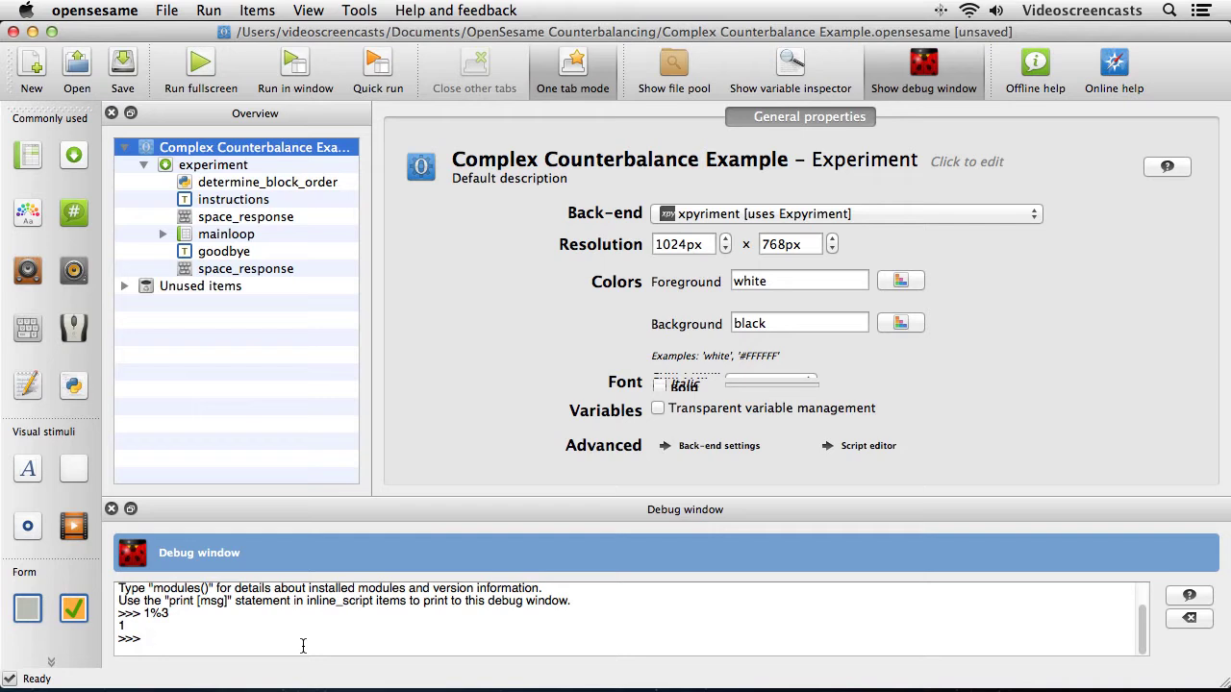
text(2%3)
key(Return)
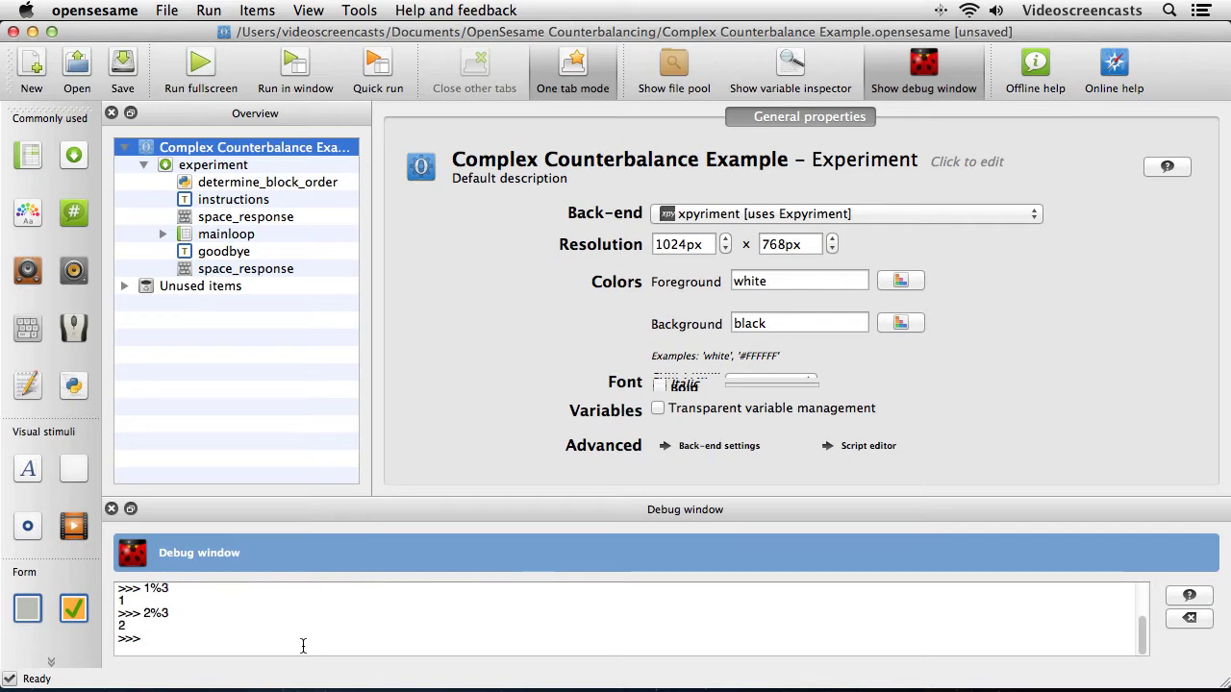
text(3%3)
key(Return)
text(4%3)
key(Return)
click(911, 85)
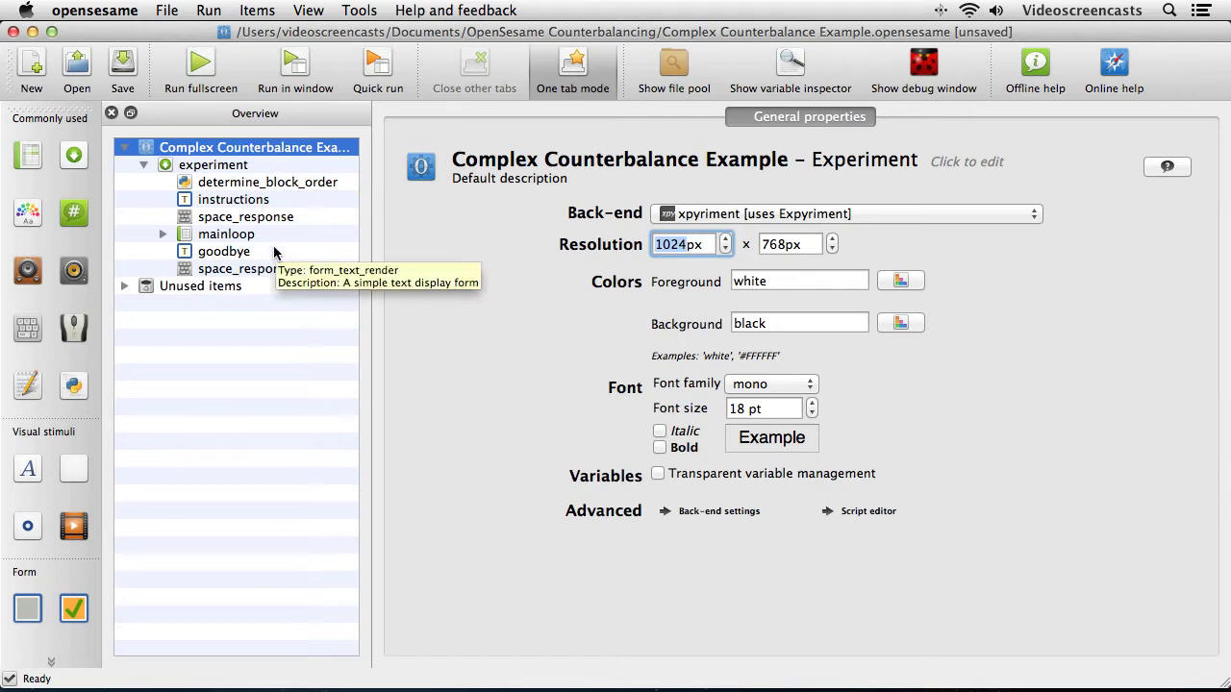
Open the determine_block_order inline script and examine how its if and elif conditions use subject_nr modulo 3.
click(255, 184)
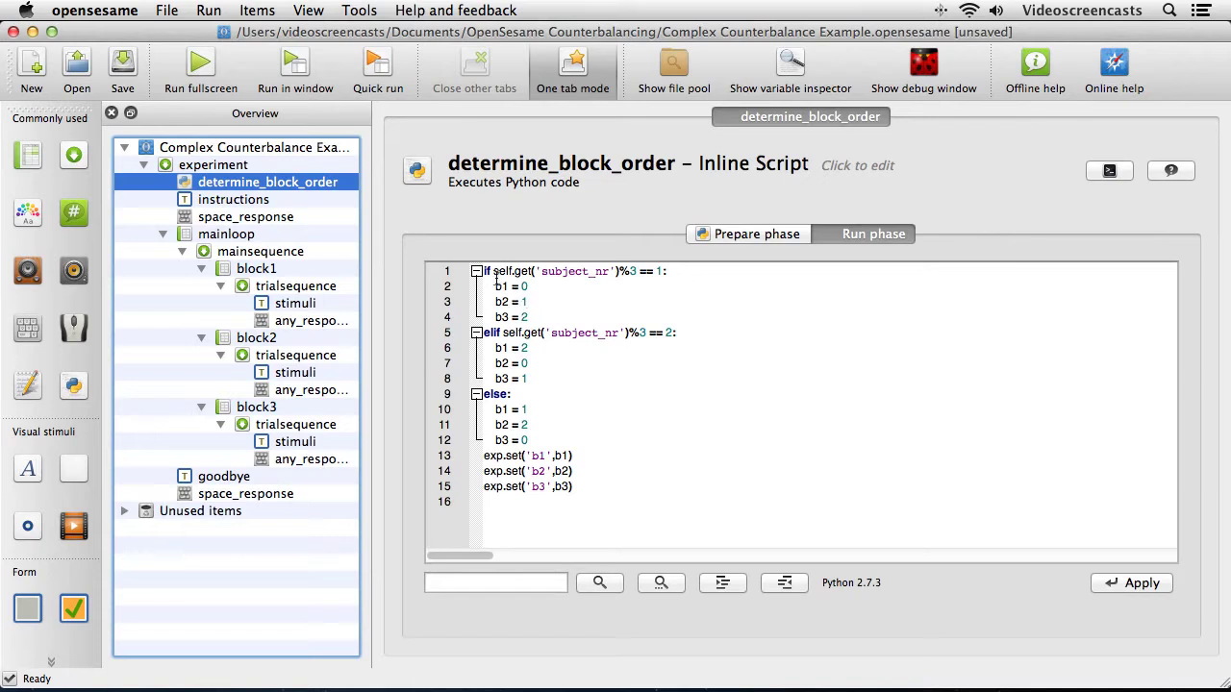
drag(492, 271, 670, 272)
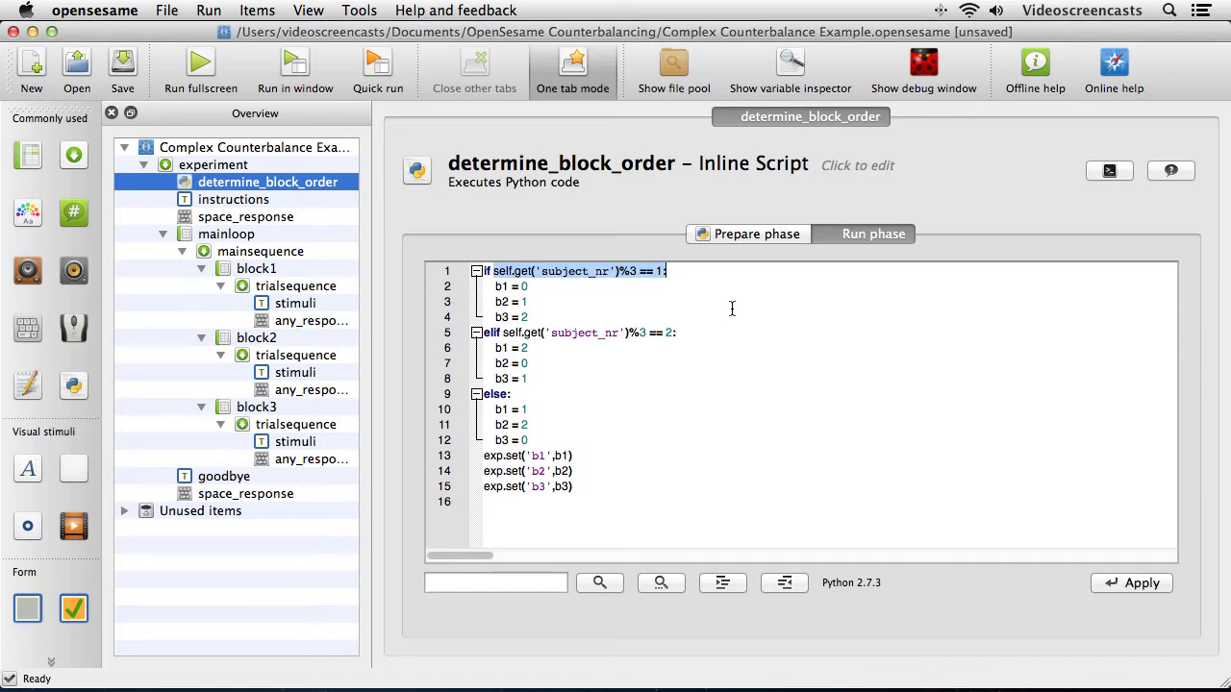
double_click(502, 272)
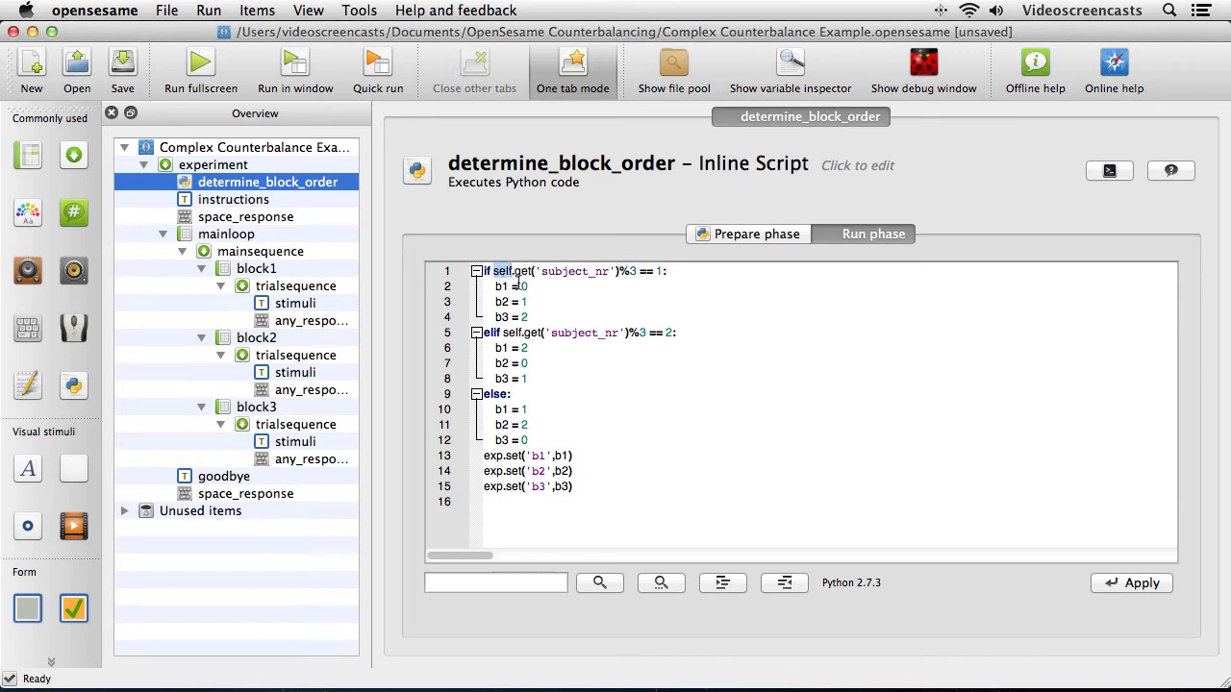
double_click(522, 271)
double_click(558, 272)
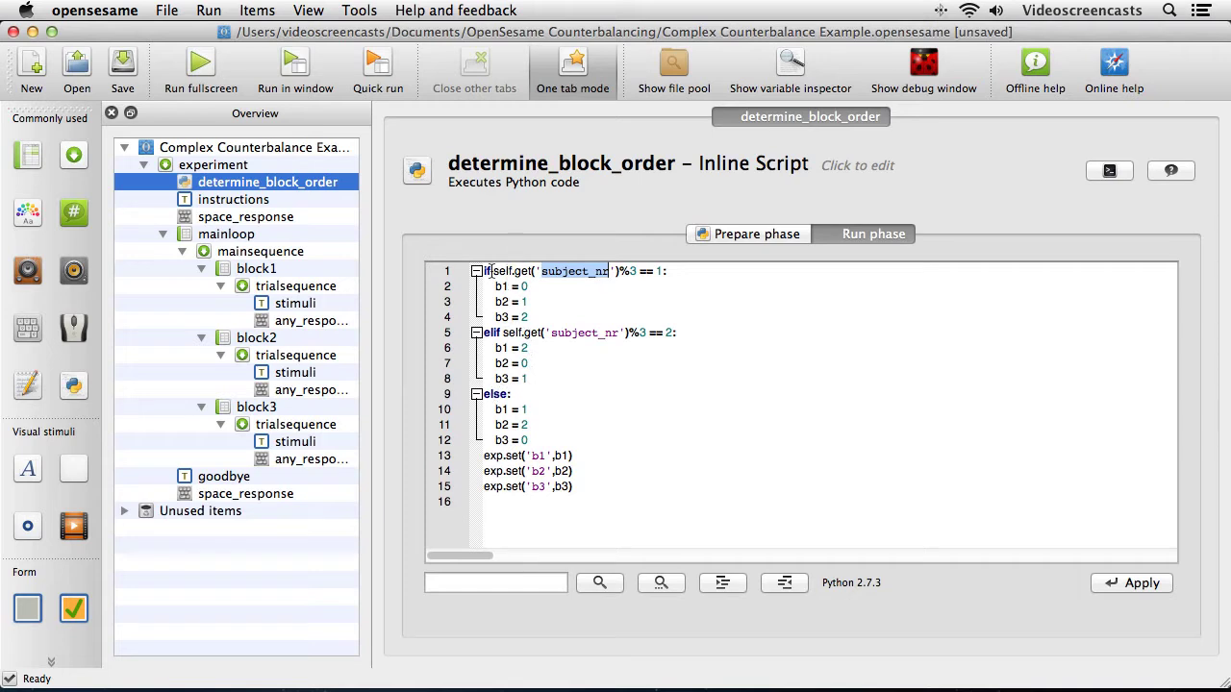
drag(489, 271, 629, 271)
drag(487, 333, 641, 332)
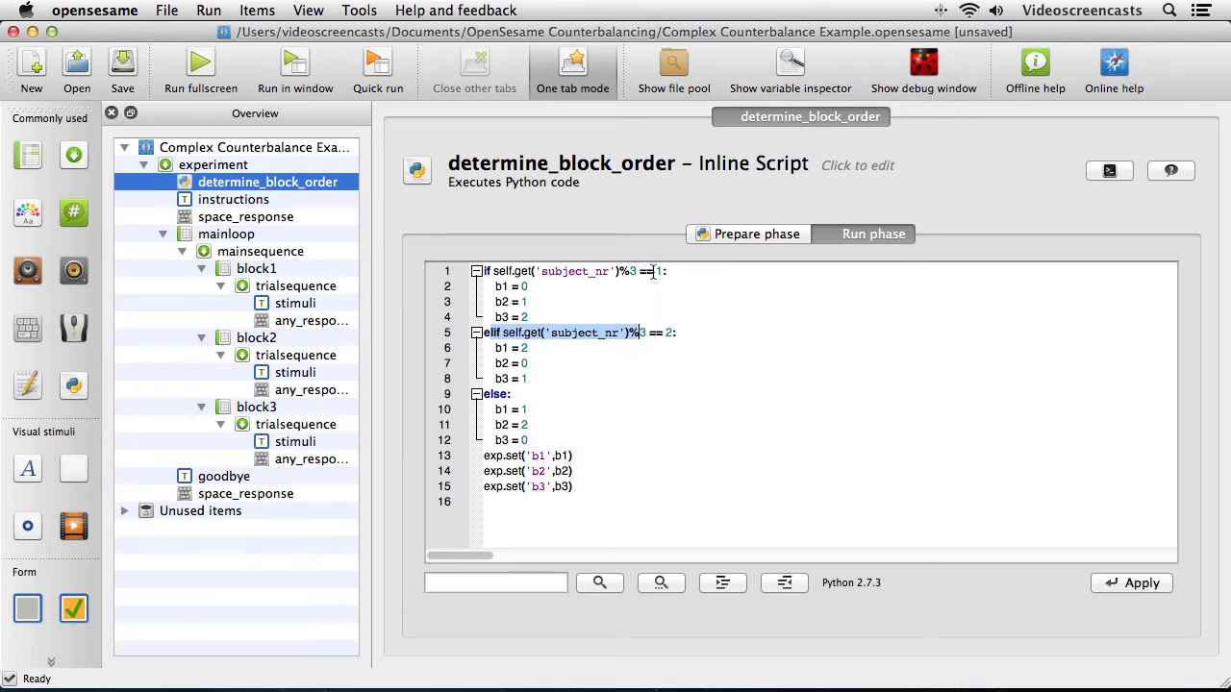
Examine the b1, b2 and b3 assignments in the else branch and the b1 assignment in the first if branch.
drag(502, 408, 528, 439)
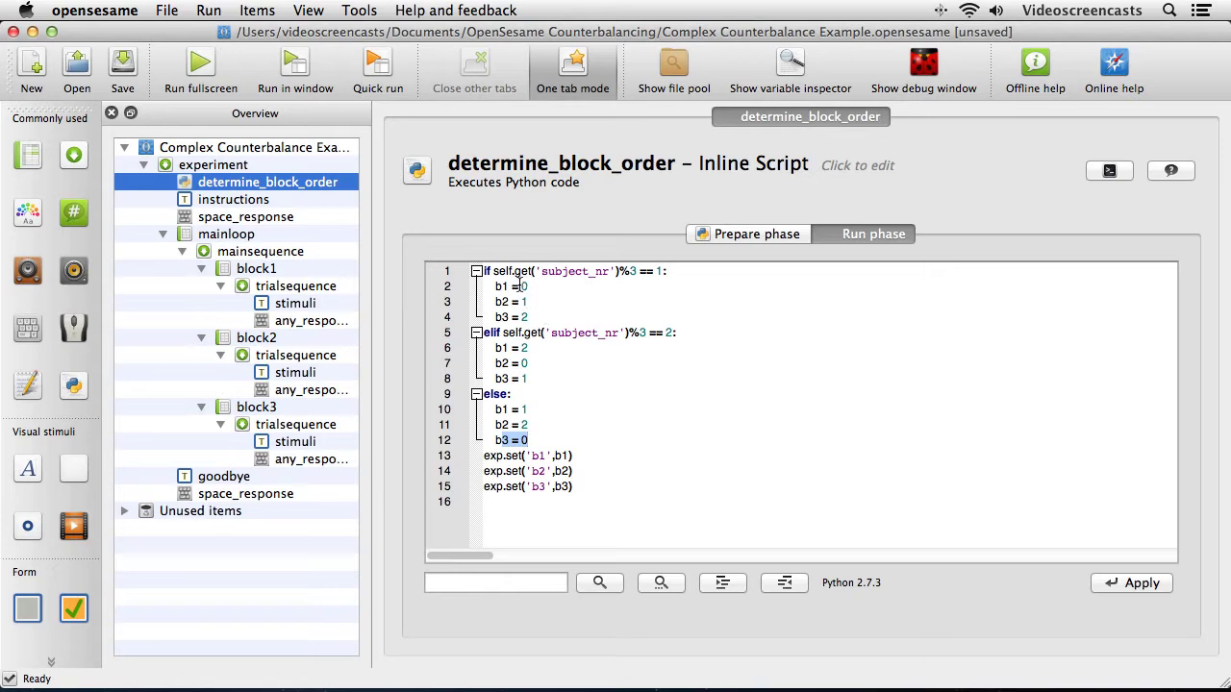
click(521, 286)
double_click(522, 285)
drag(498, 287, 528, 287)
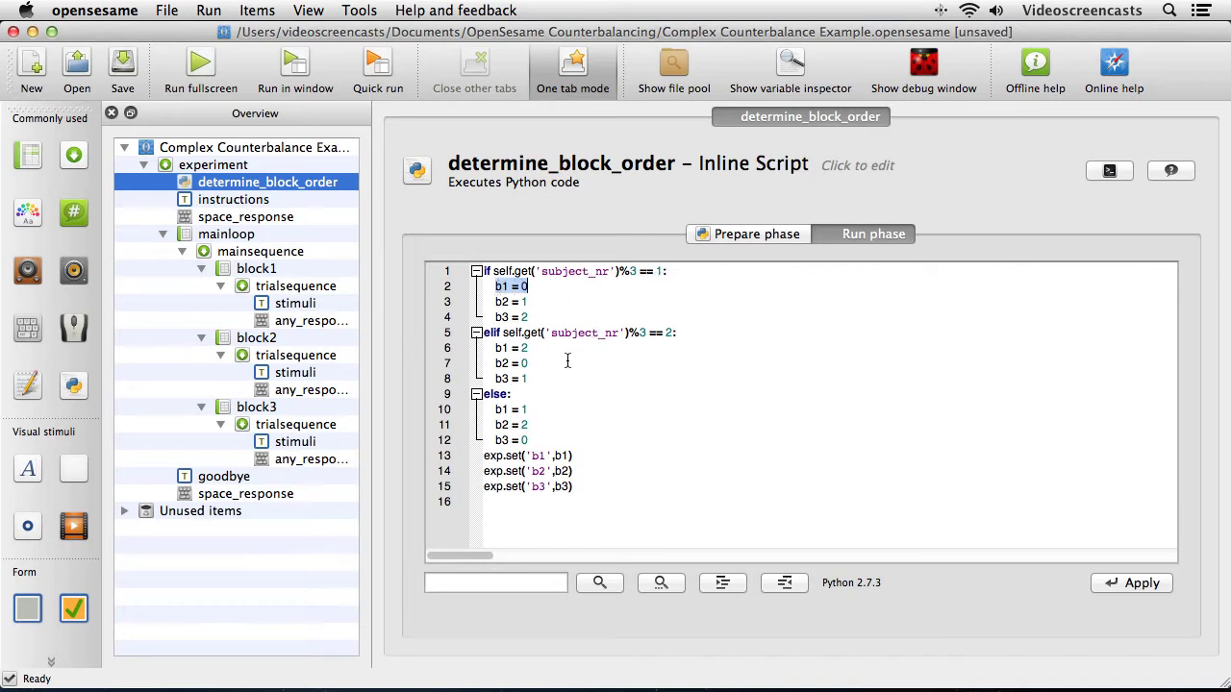
Examine the b2 assignment in the elif branch, b3 in the else branch, and b2 and b3 in the if branch.
double_click(499, 364)
drag(499, 364, 529, 364)
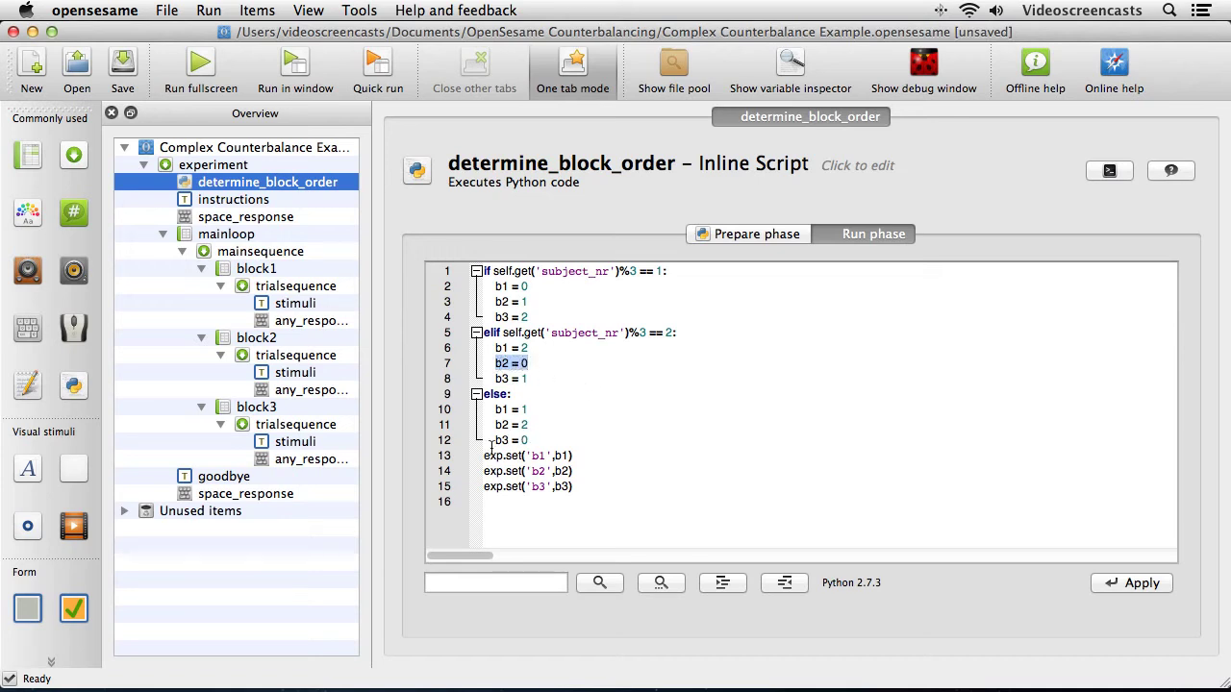
drag(494, 440, 529, 441)
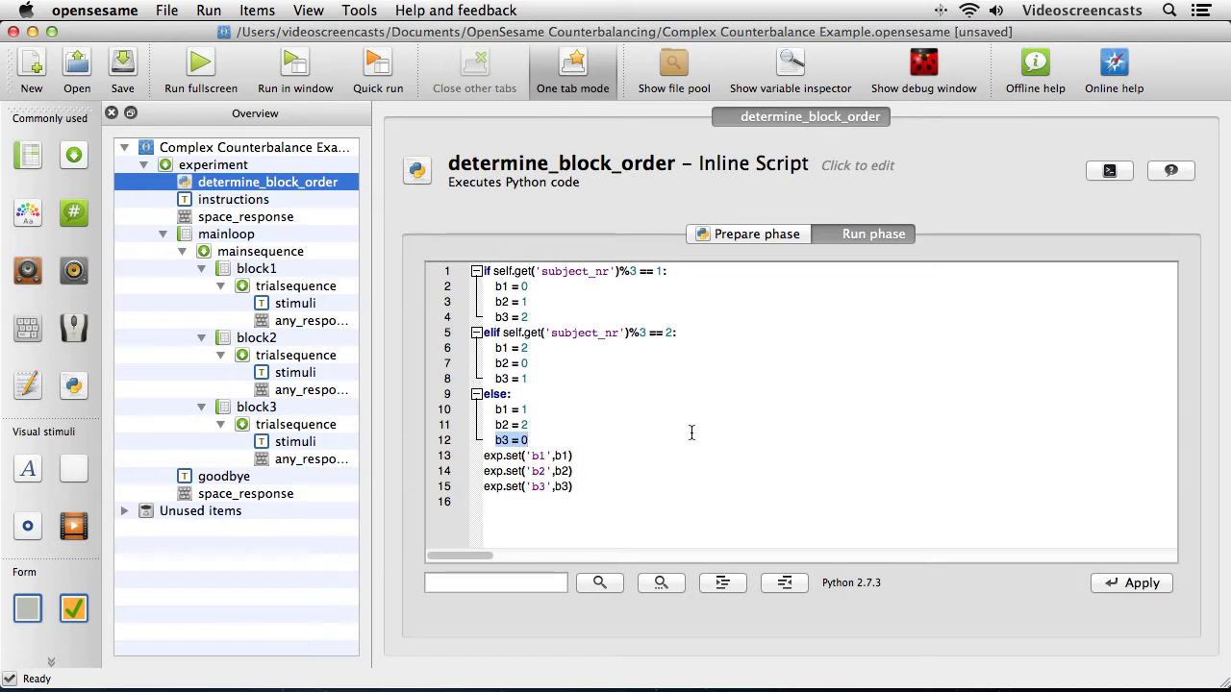
double_click(524, 302)
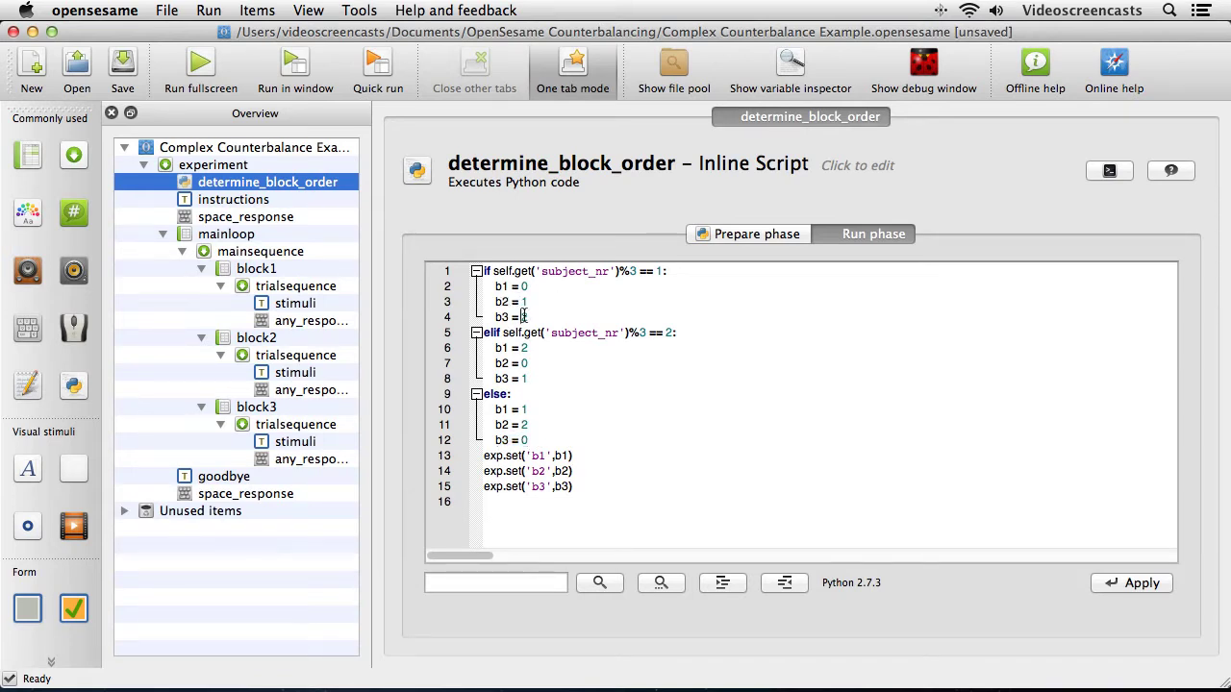
double_click(524, 317)
Examine the exp.set lines at the end of the script, matching the b1, b2 and b3 variable names to their values.
drag(484, 458, 580, 491)
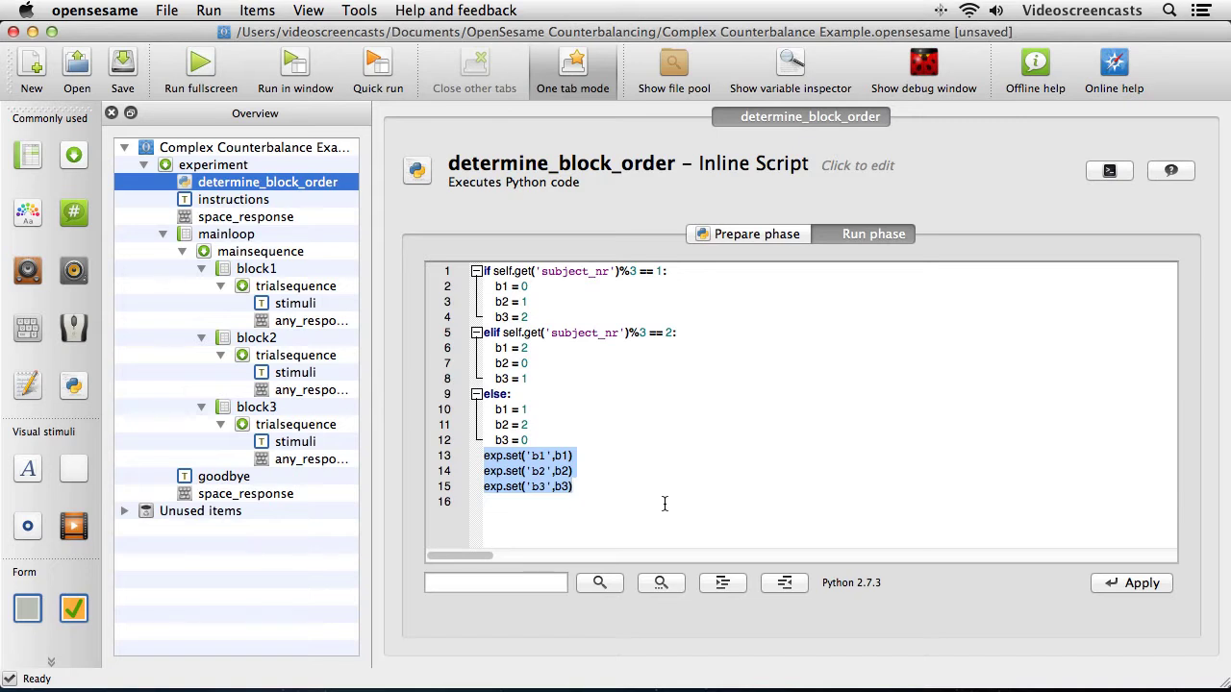
click(507, 468)
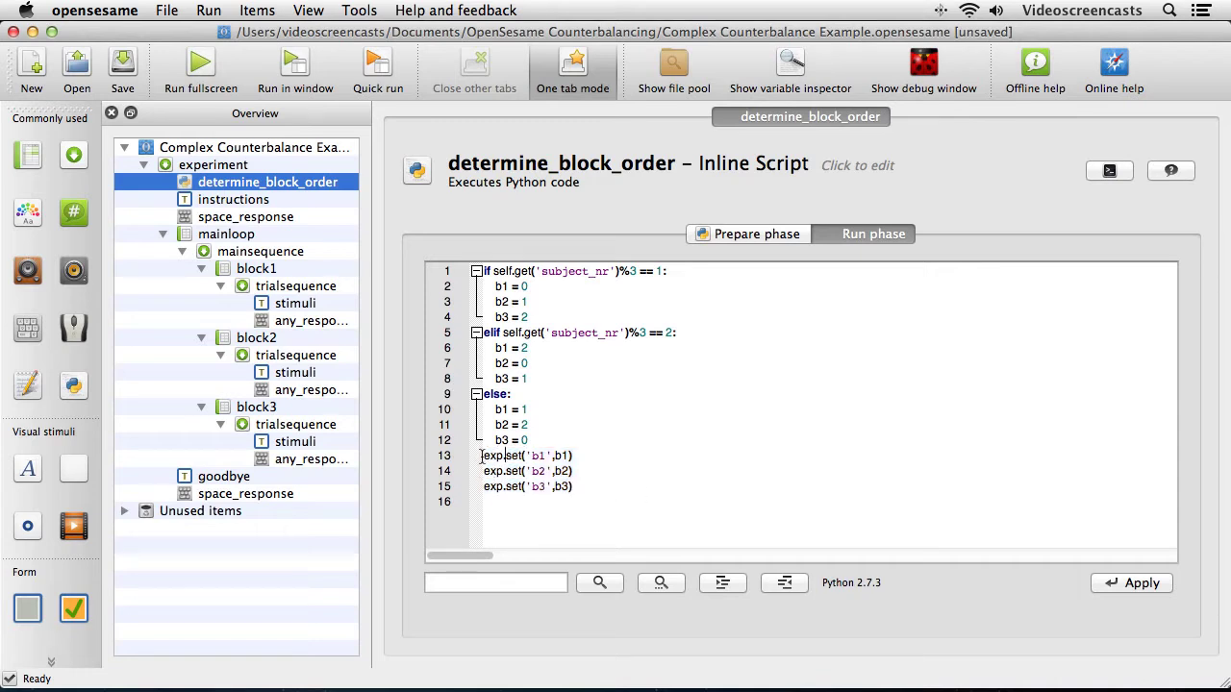
drag(484, 456, 499, 456)
double_click(514, 456)
double_click(538, 455)
double_click(562, 456)
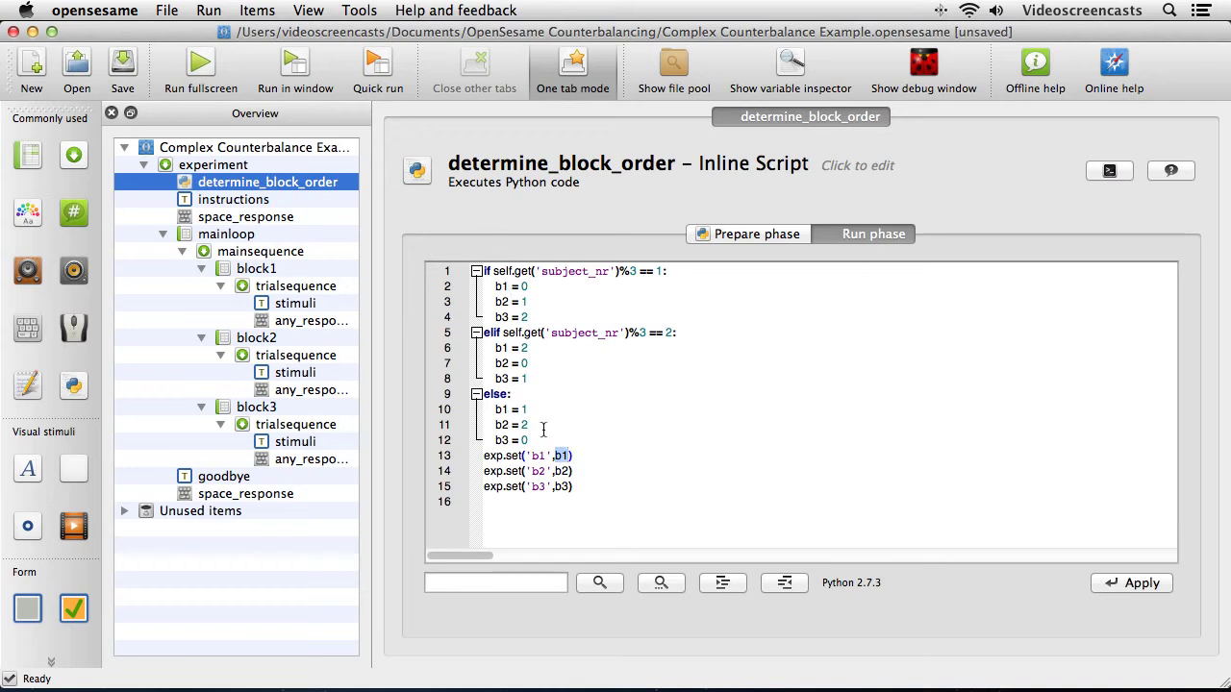
double_click(538, 471)
double_click(562, 471)
double_click(538, 487)
double_click(562, 487)
click(583, 510)
Review the settings of the instructions, first space_response, mainloop and mainsequence items.
click(232, 201)
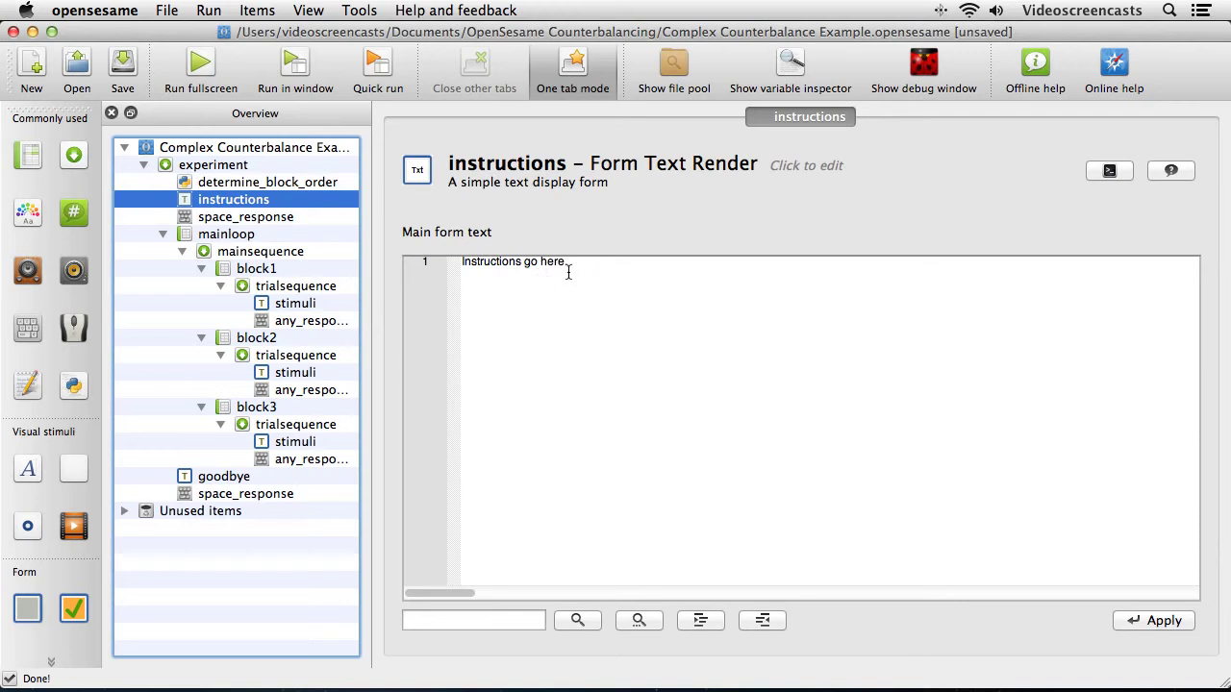
click(219, 217)
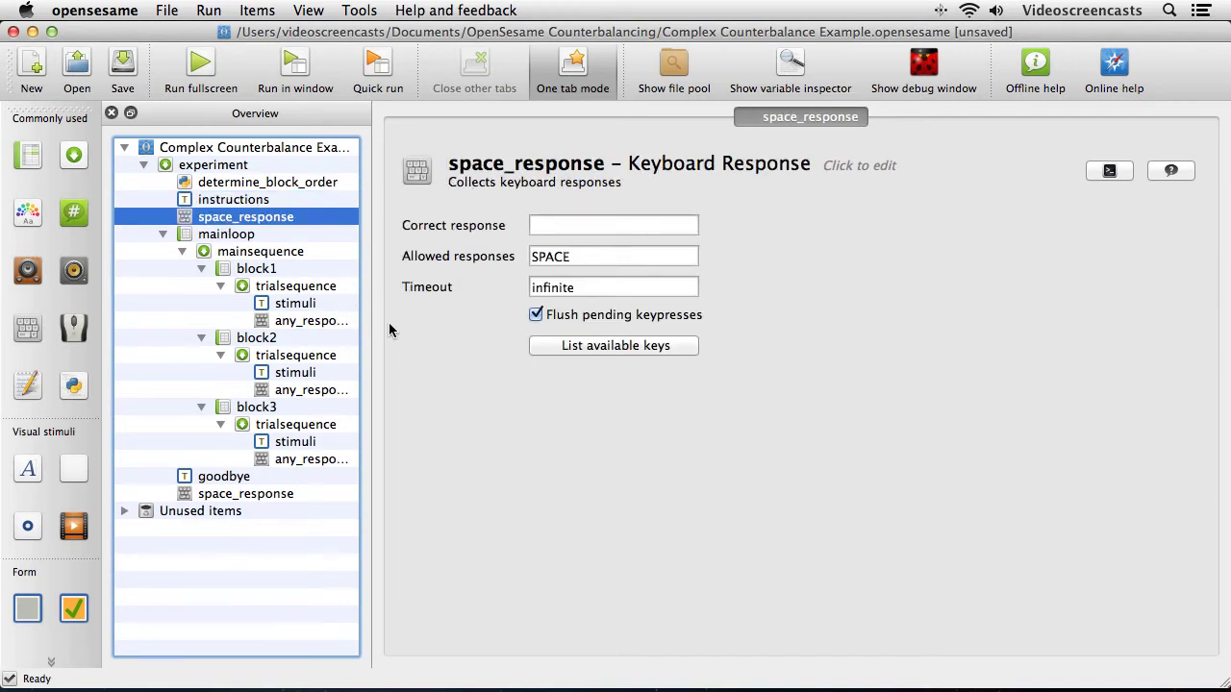
click(231, 236)
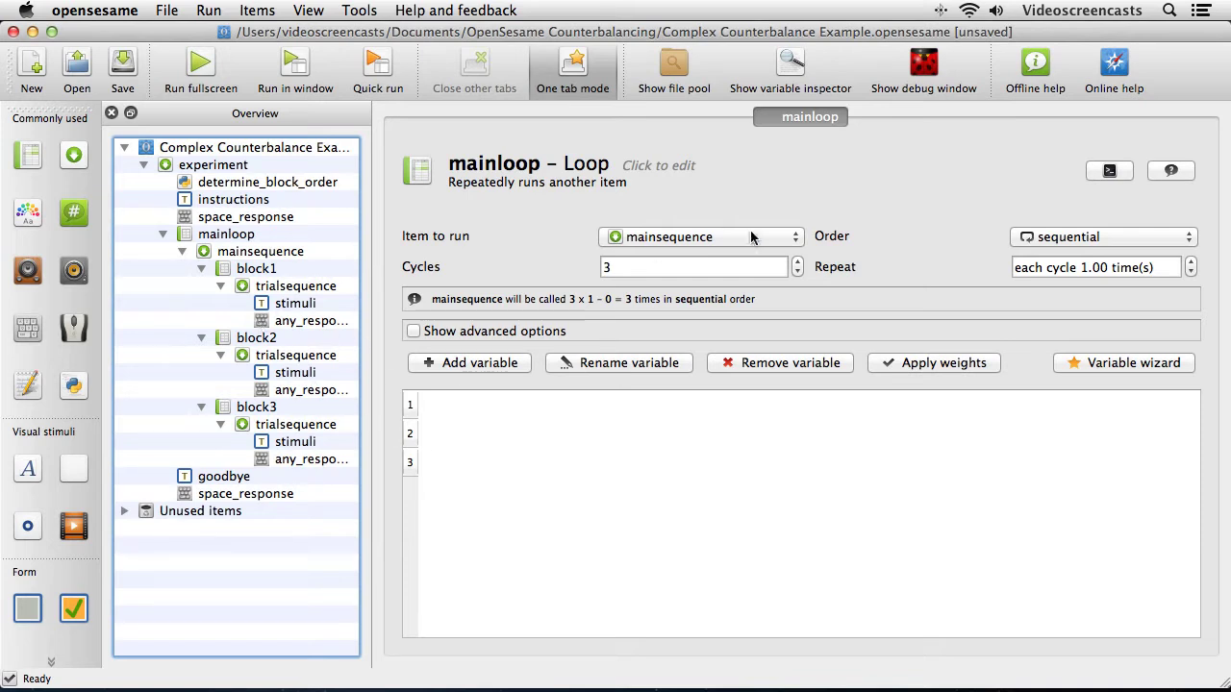
click(248, 258)
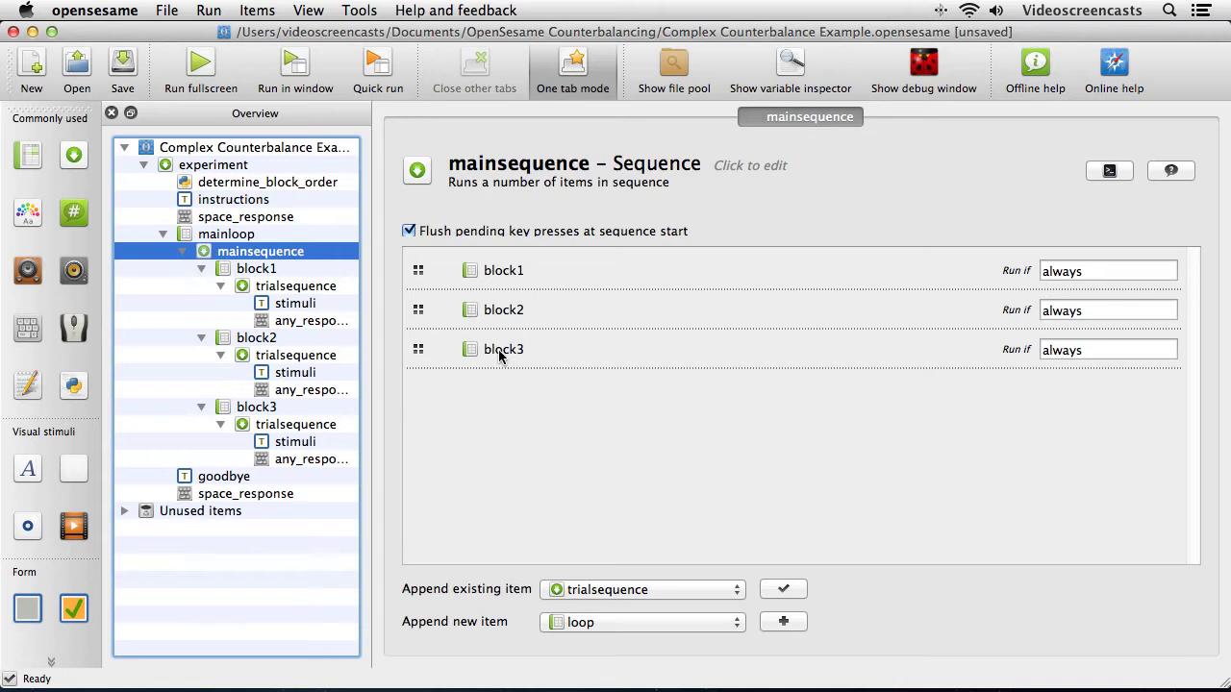
Inspect the block1, block2 and block3 loops and the stimuli text form to see how the msg variable is used.
click(265, 271)
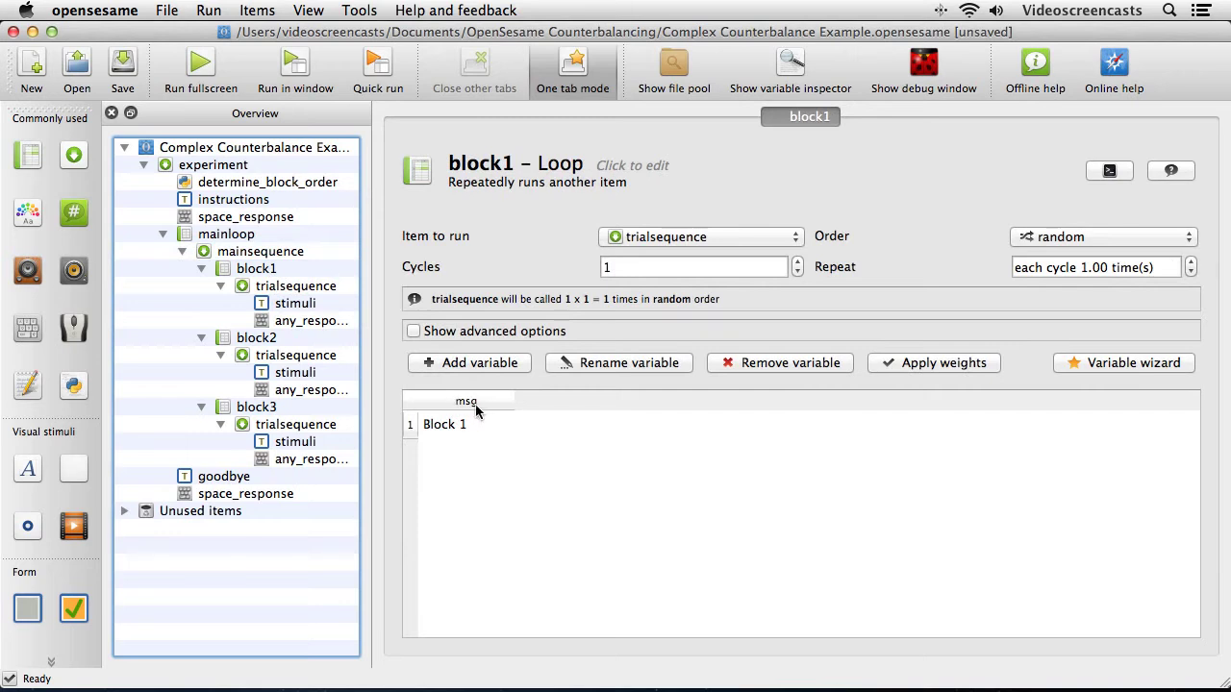
click(254, 338)
click(274, 409)
click(302, 305)
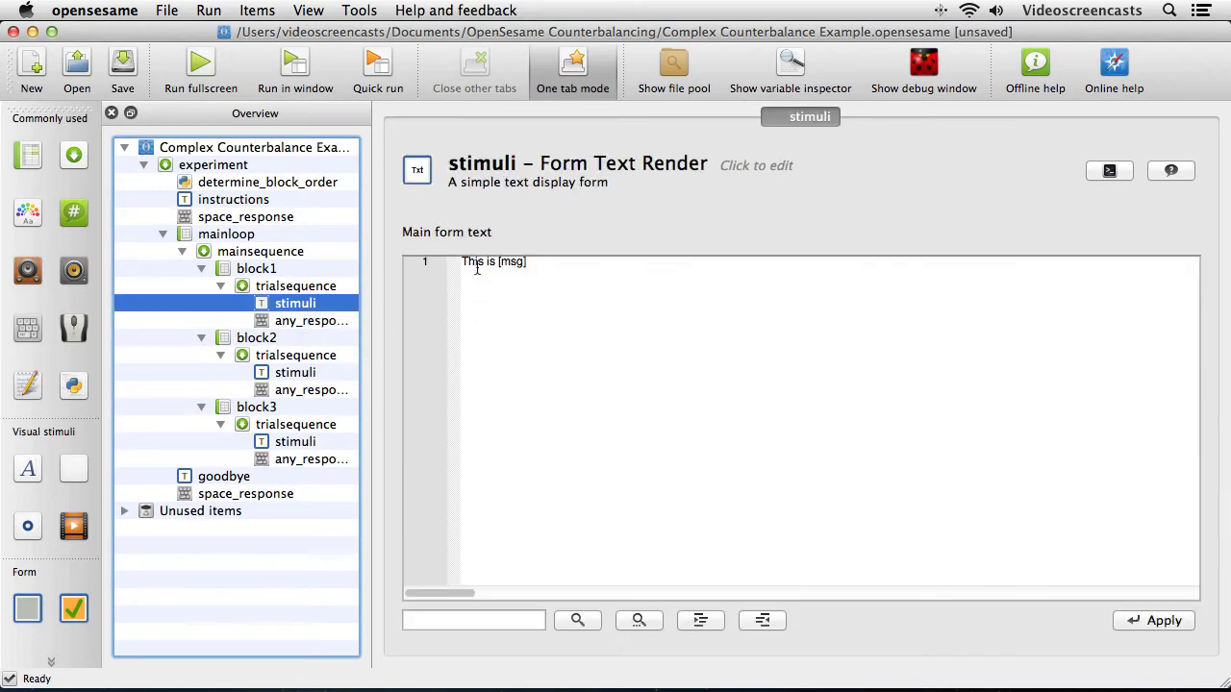
click(272, 273)
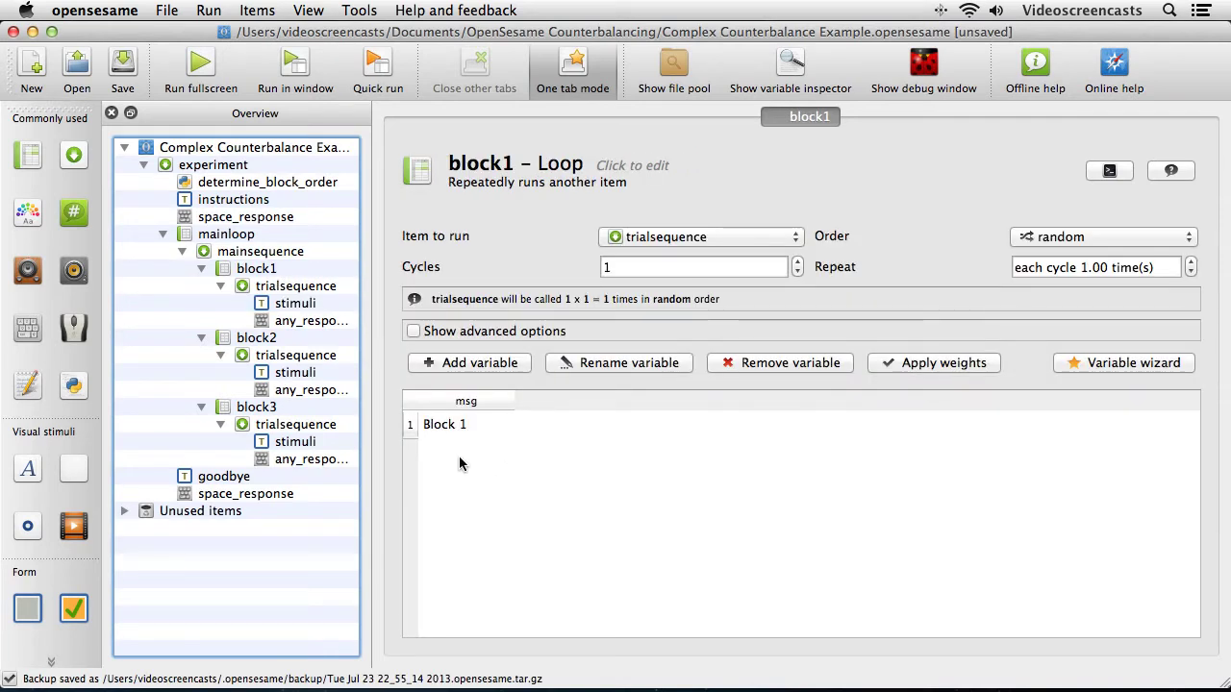
Check the goodbye form and its space_response, and revisit the mainloop cycles and the mainsequence run-if conditions.
click(221, 478)
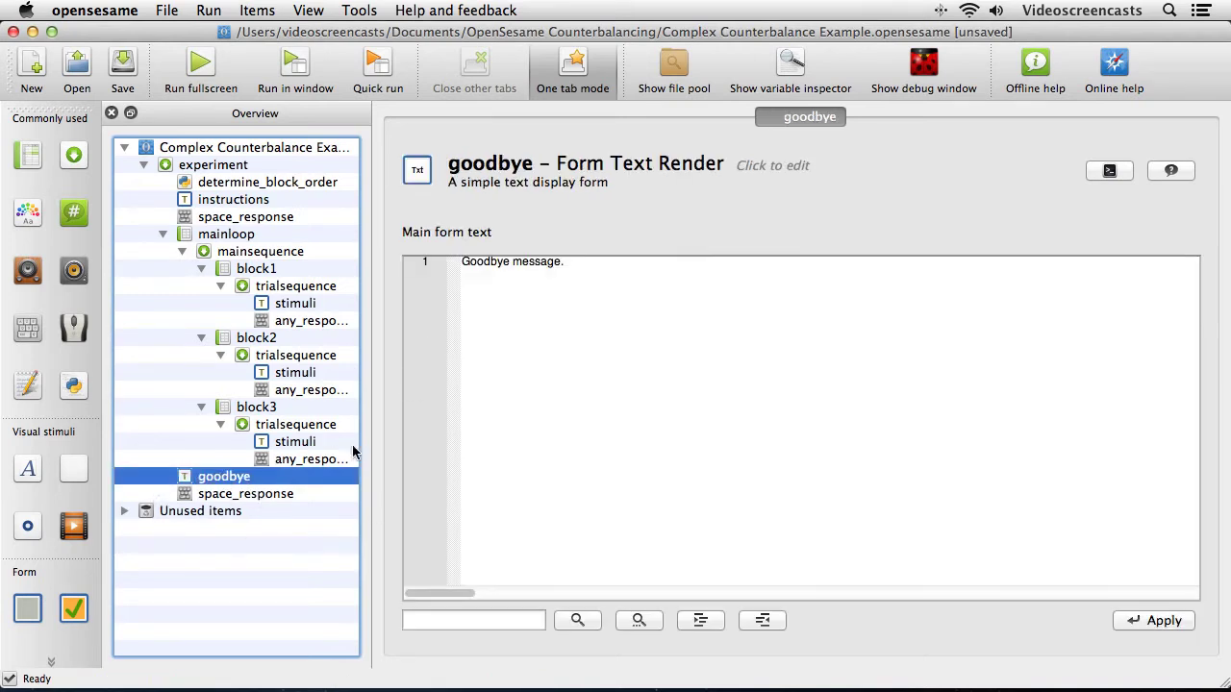
click(221, 495)
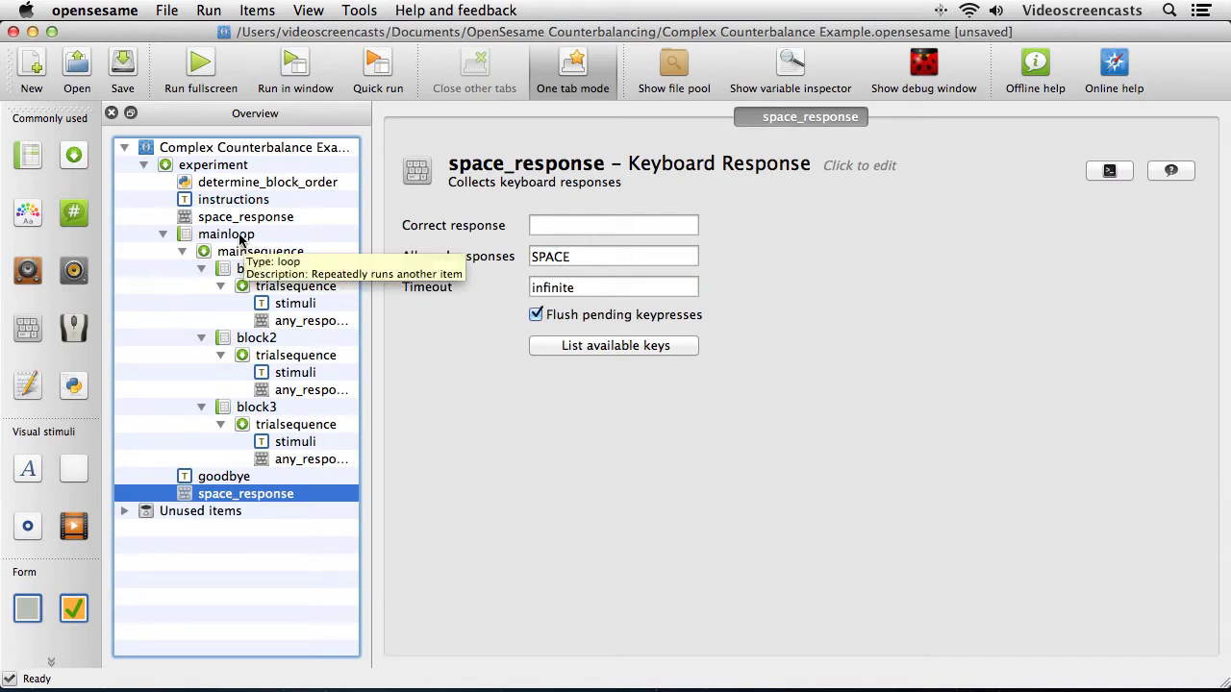
click(240, 240)
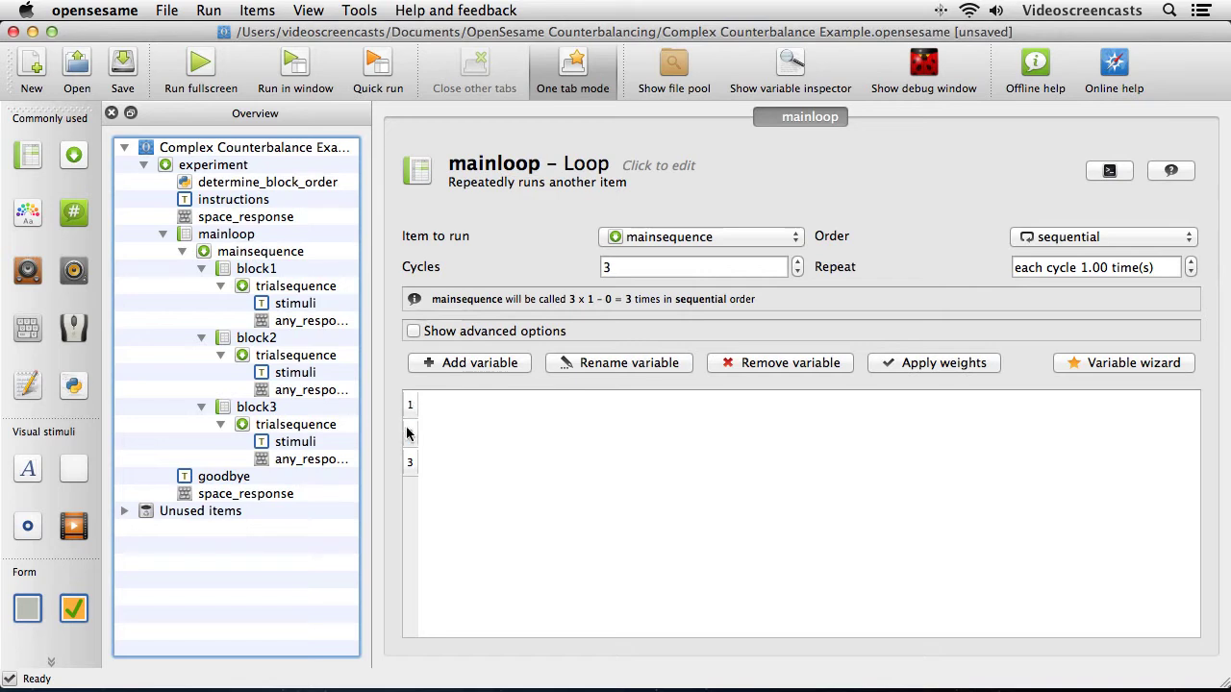
click(258, 253)
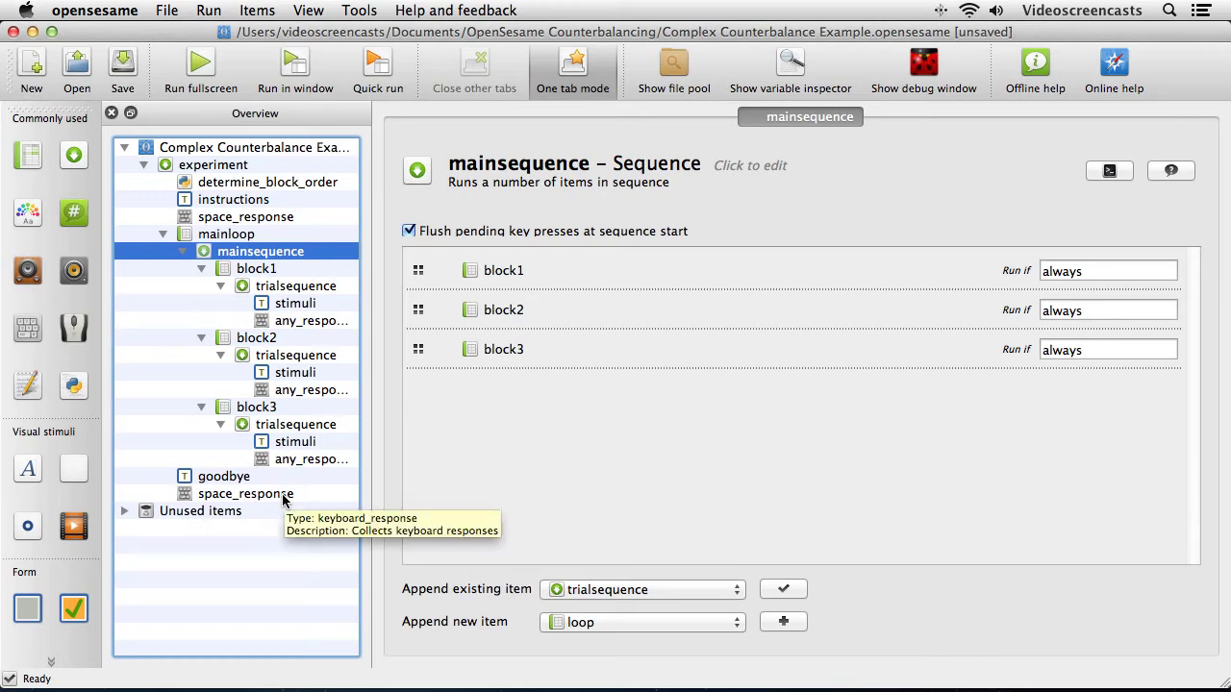
Run the experiment in a window as subject 1, replacing the existing subject-1.csv logfile.
click(298, 64)
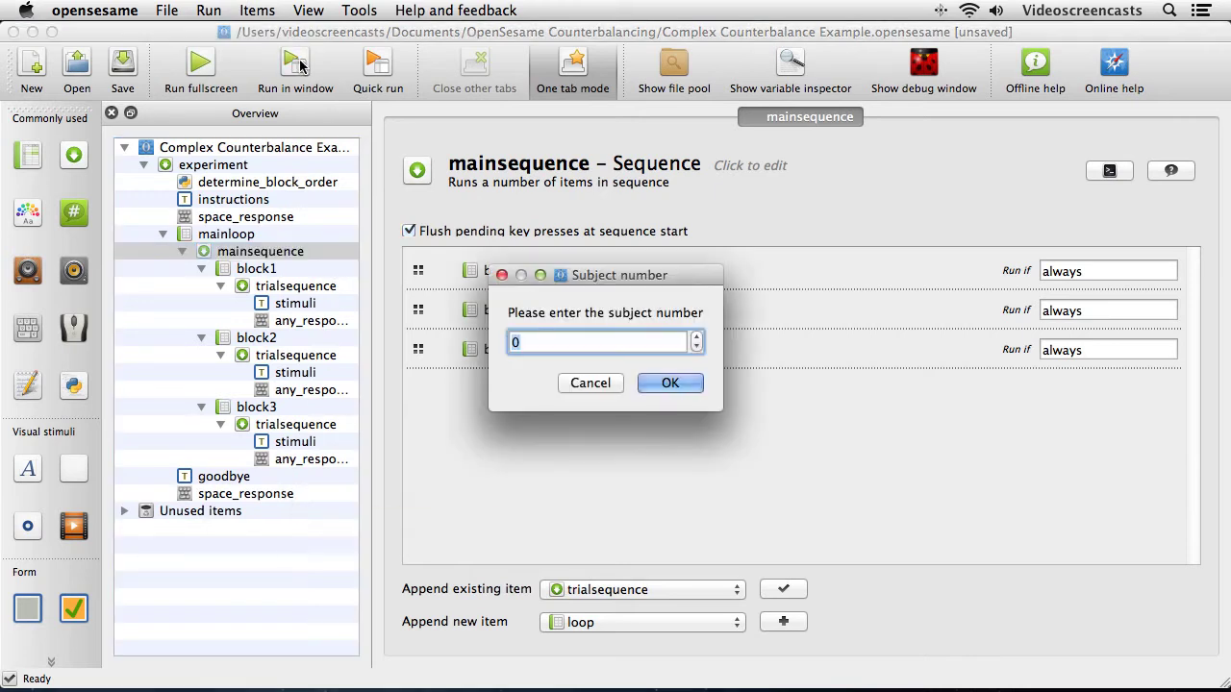
click(696, 337)
click(679, 384)
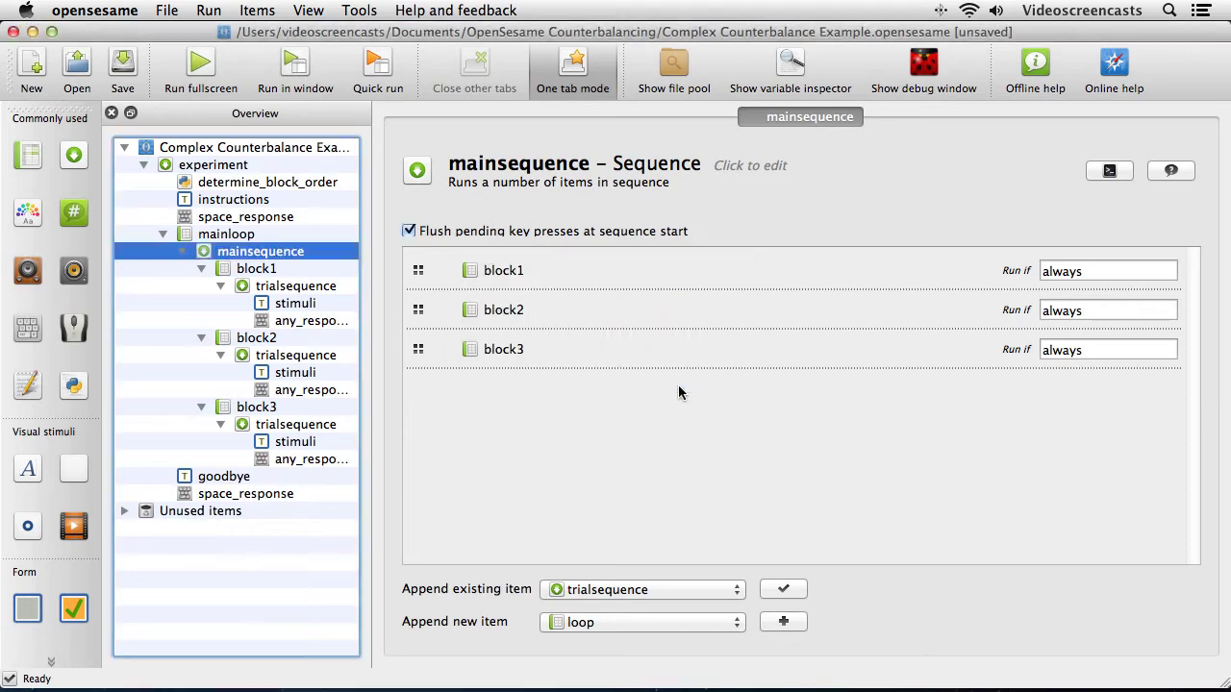
click(901, 488)
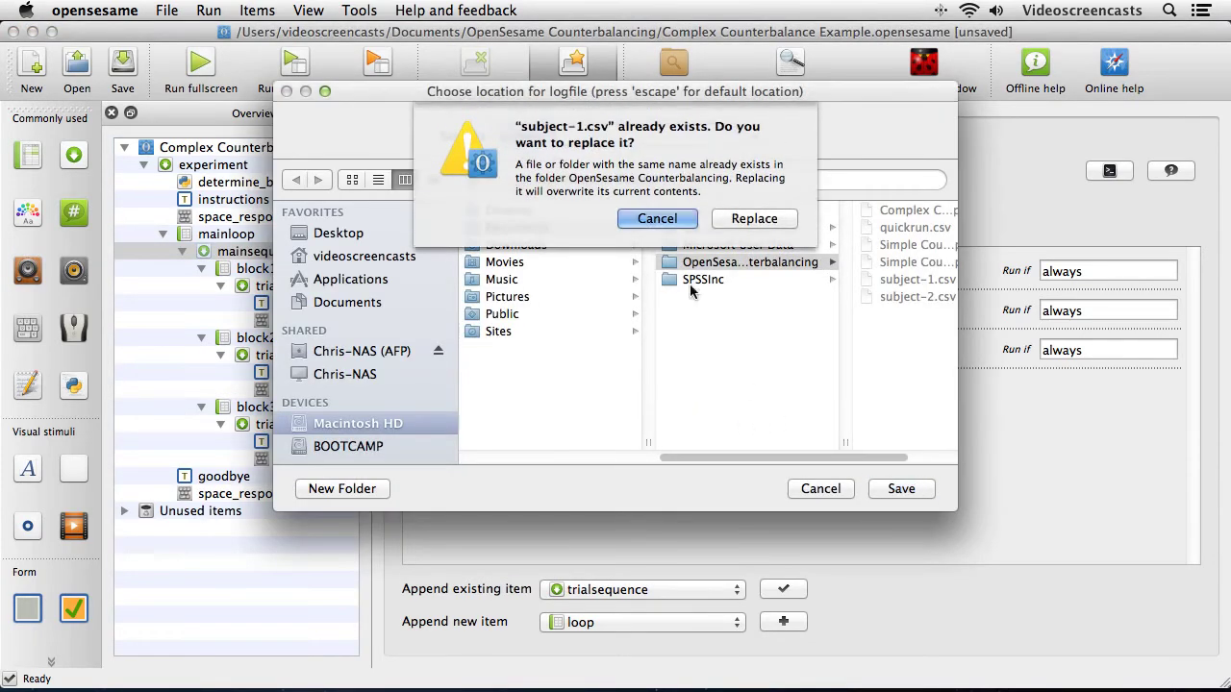
click(754, 218)
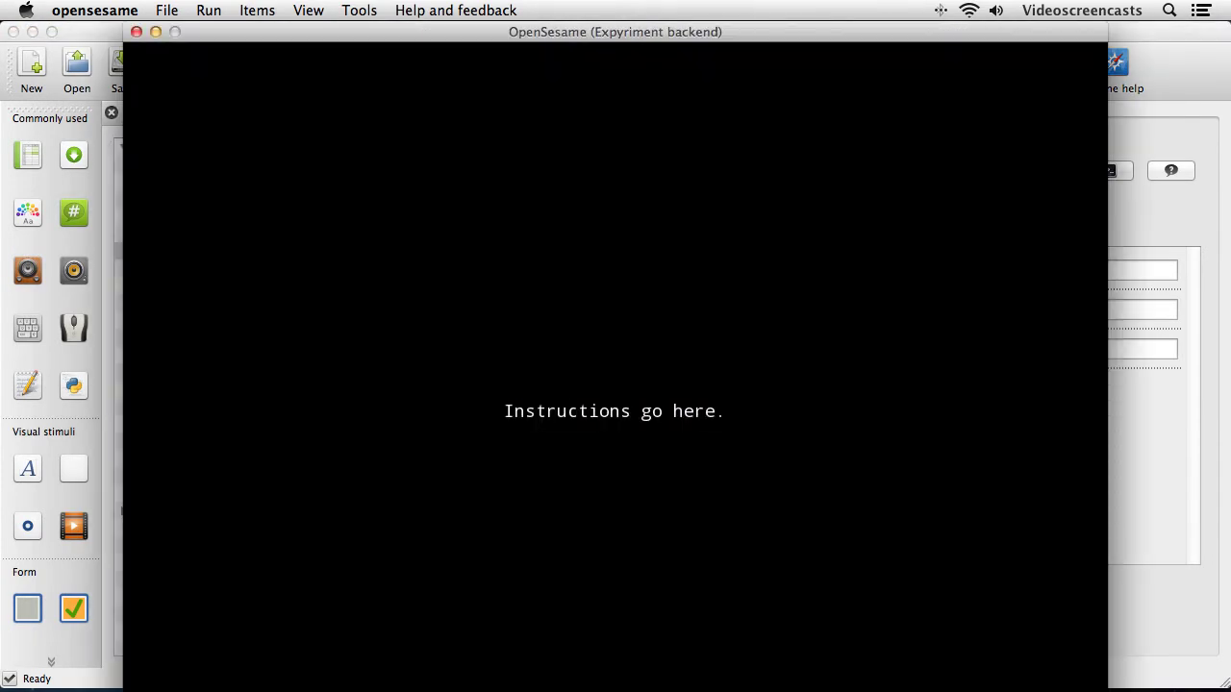
Advance through the subject 1 run to its end to check the block sequence, declining to copy the logfile to the file pool.
key(space)
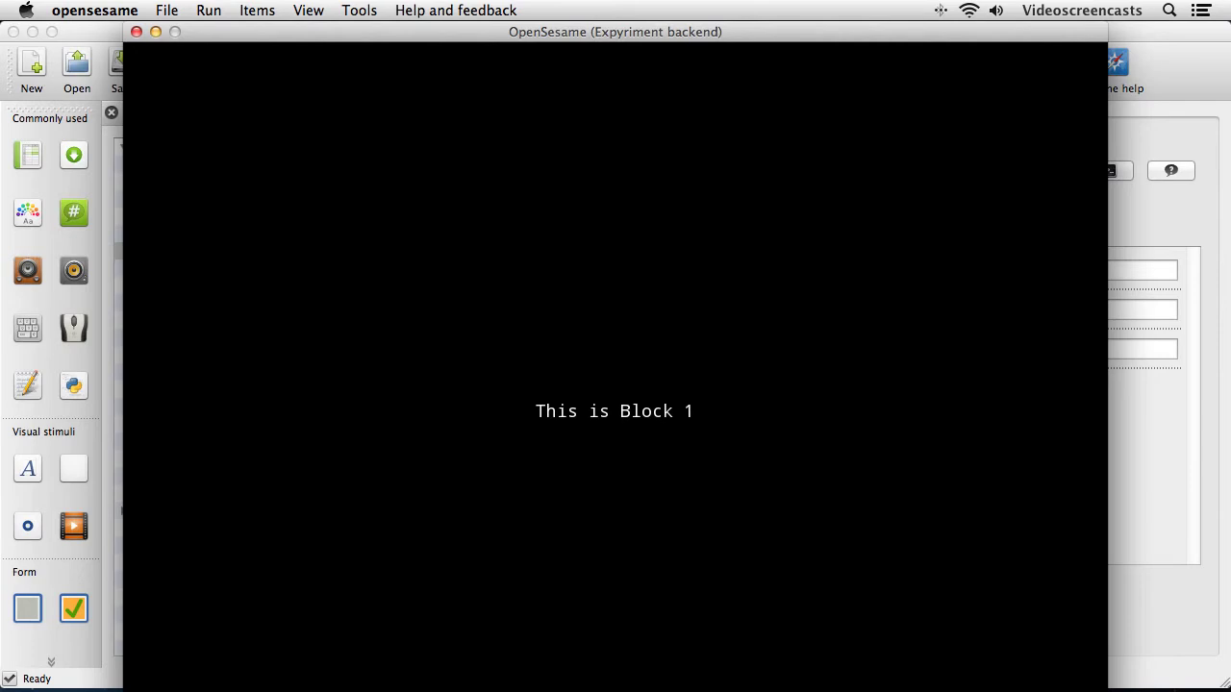
key(space)
key(space)
key(space)
key(space)
key(space)
key(space)
key(space)
key(space)
key(space)
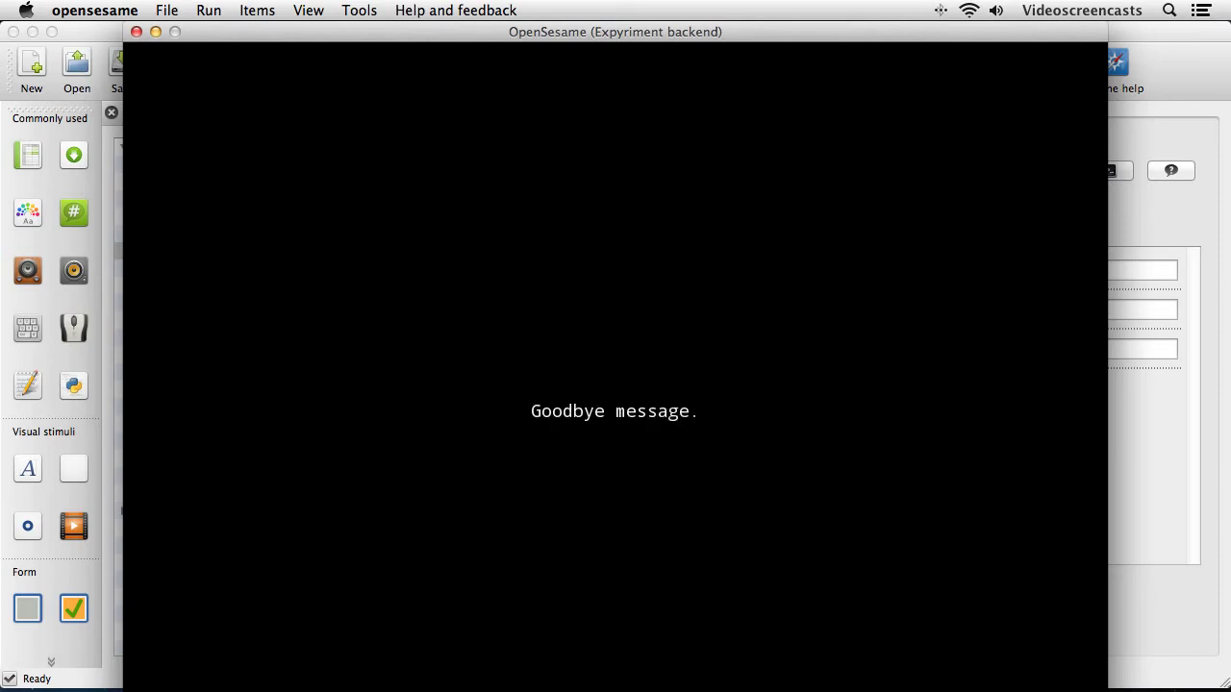
key(space)
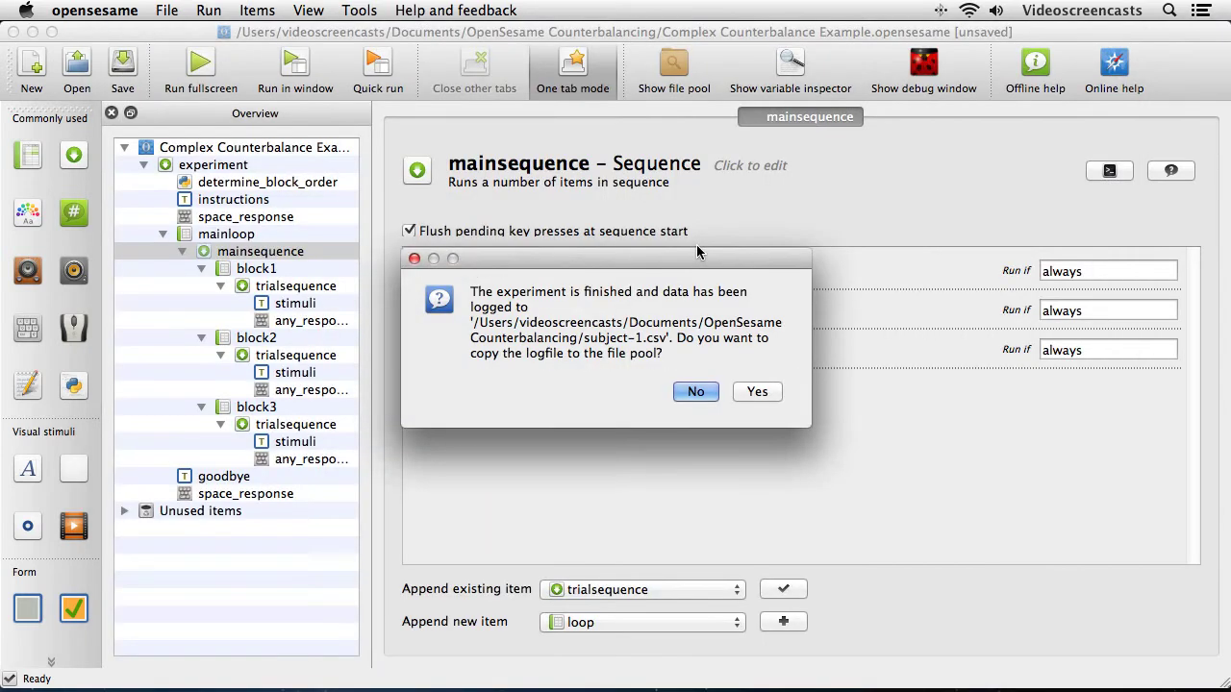
click(696, 393)
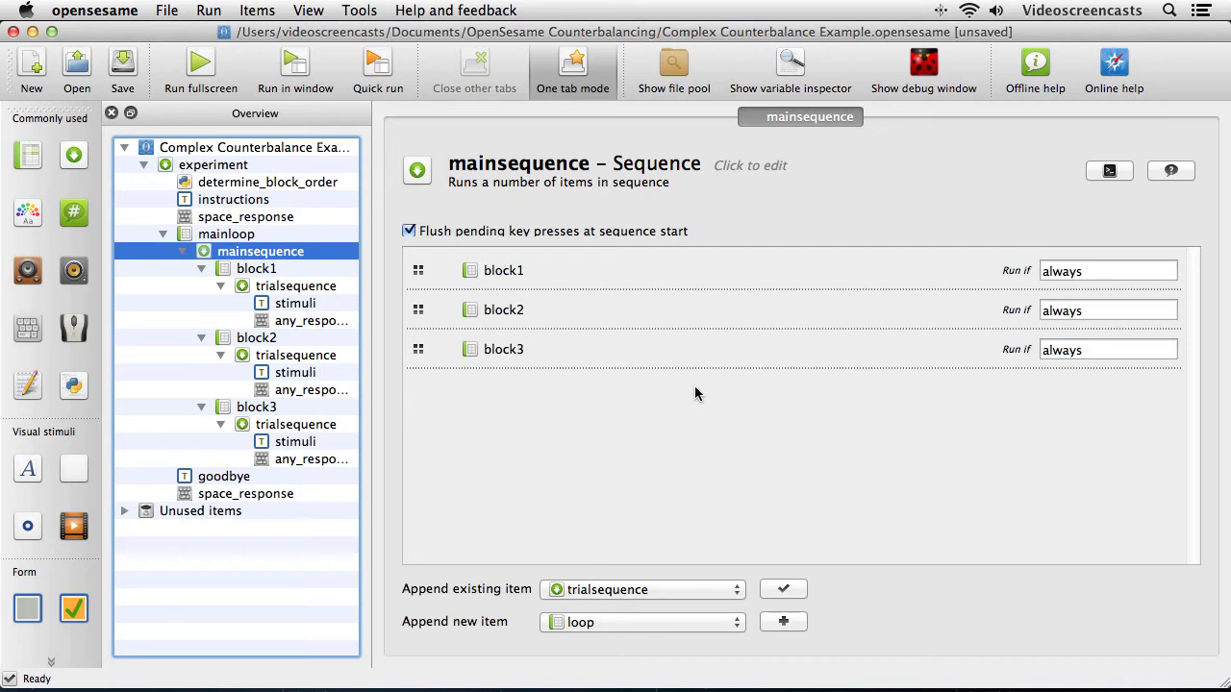
Show the variable inspector, widen it and its Variable column, and locate the count_mainsequence variable.
click(790, 59)
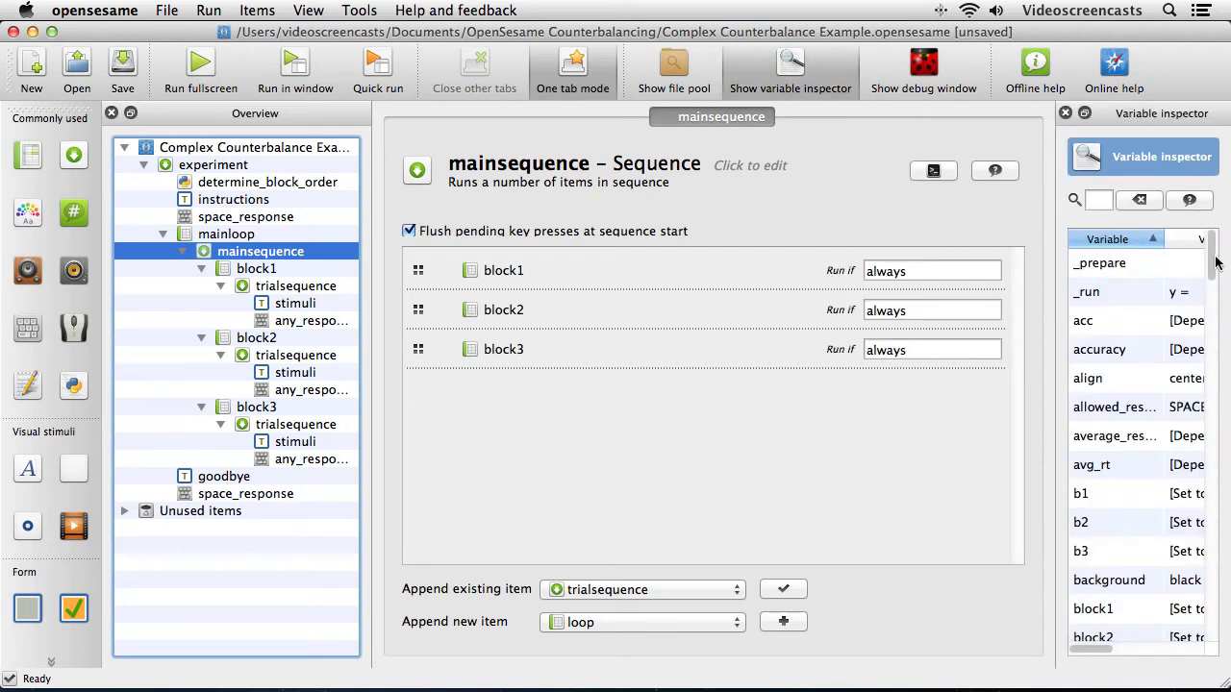
drag(1056, 294, 894, 297)
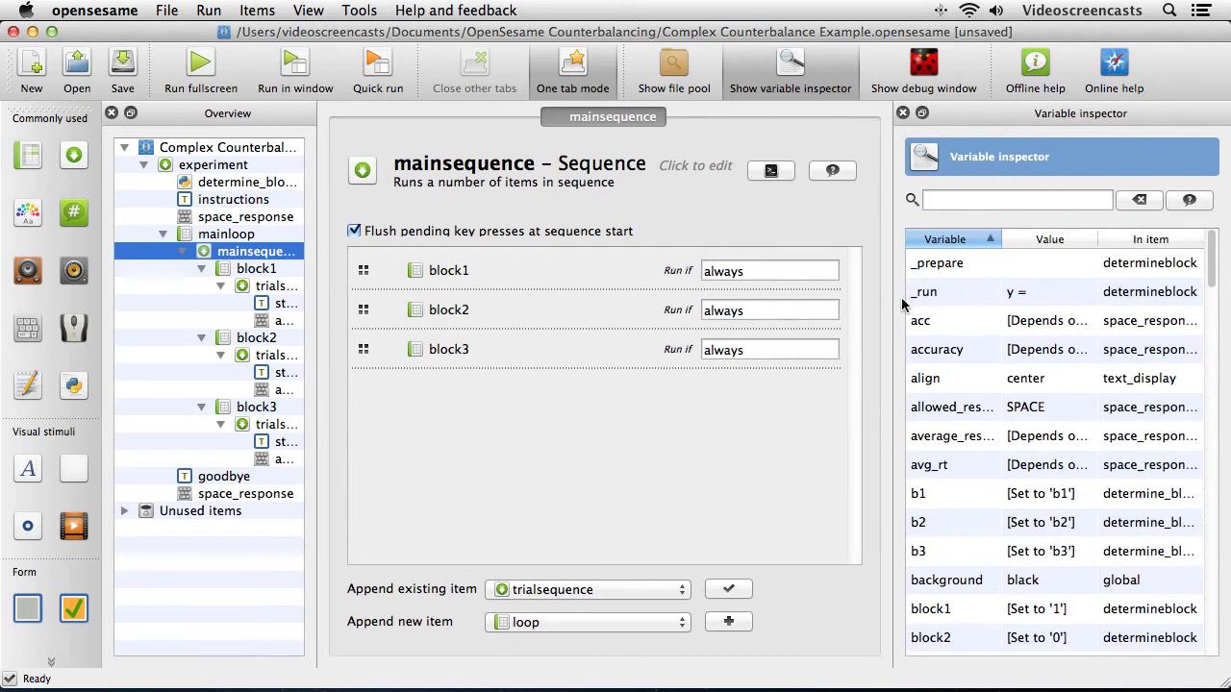
drag(1212, 284, 1213, 379)
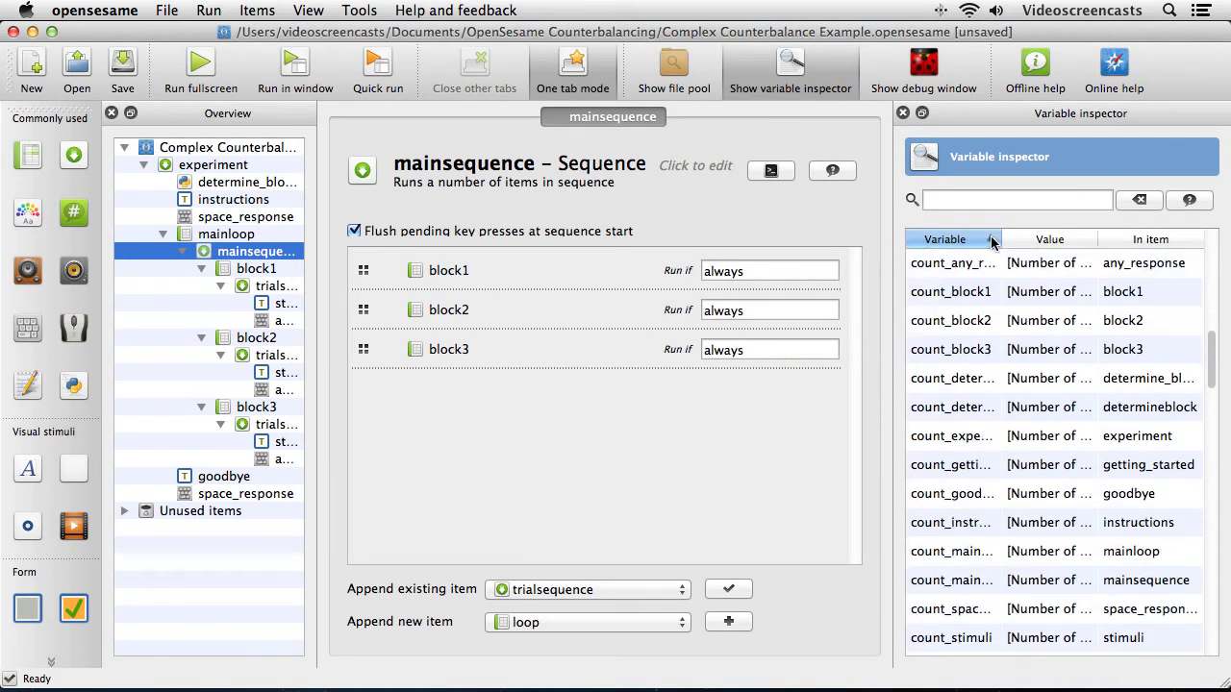
drag(1000, 240, 1082, 241)
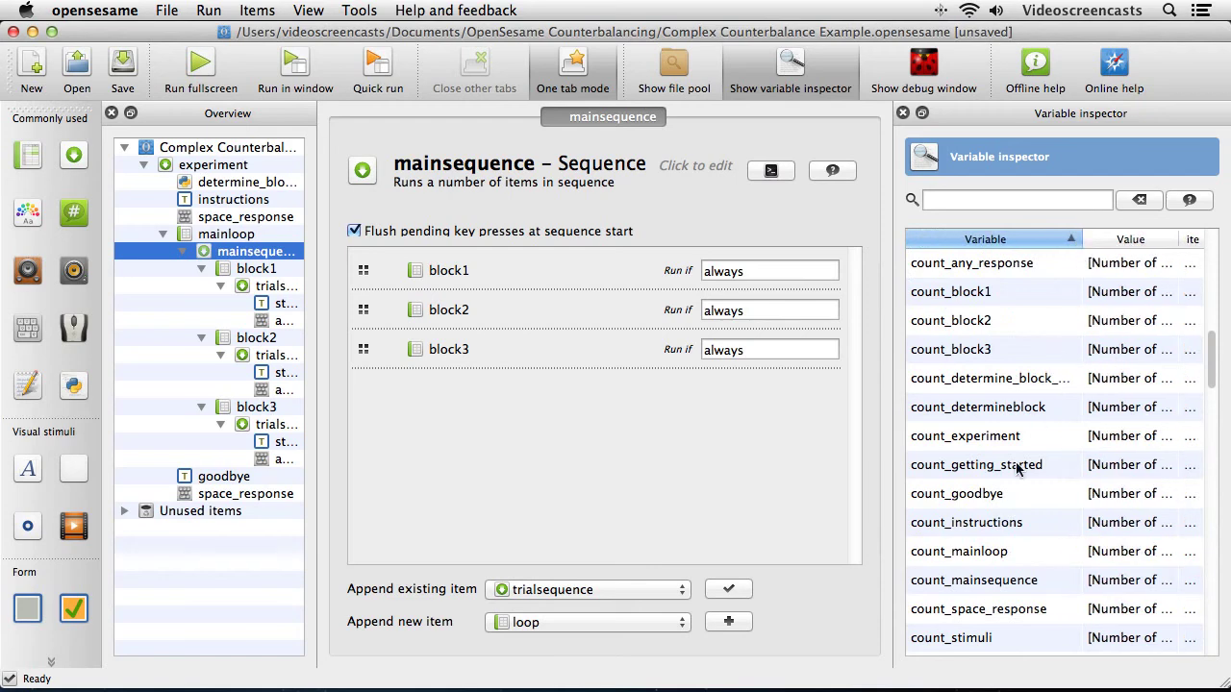
click(965, 580)
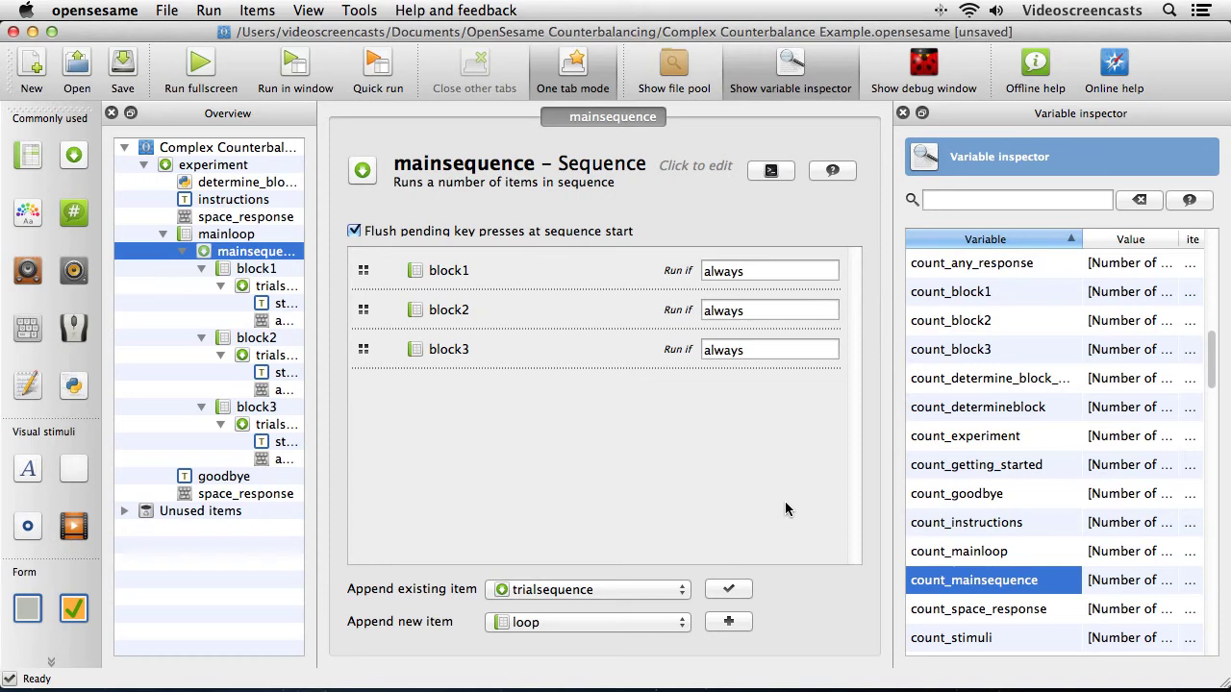
Begin block1's run-if condition with "=" and switch to TextEdit to examine the prepared b1 condition line.
drag(756, 271, 704, 271)
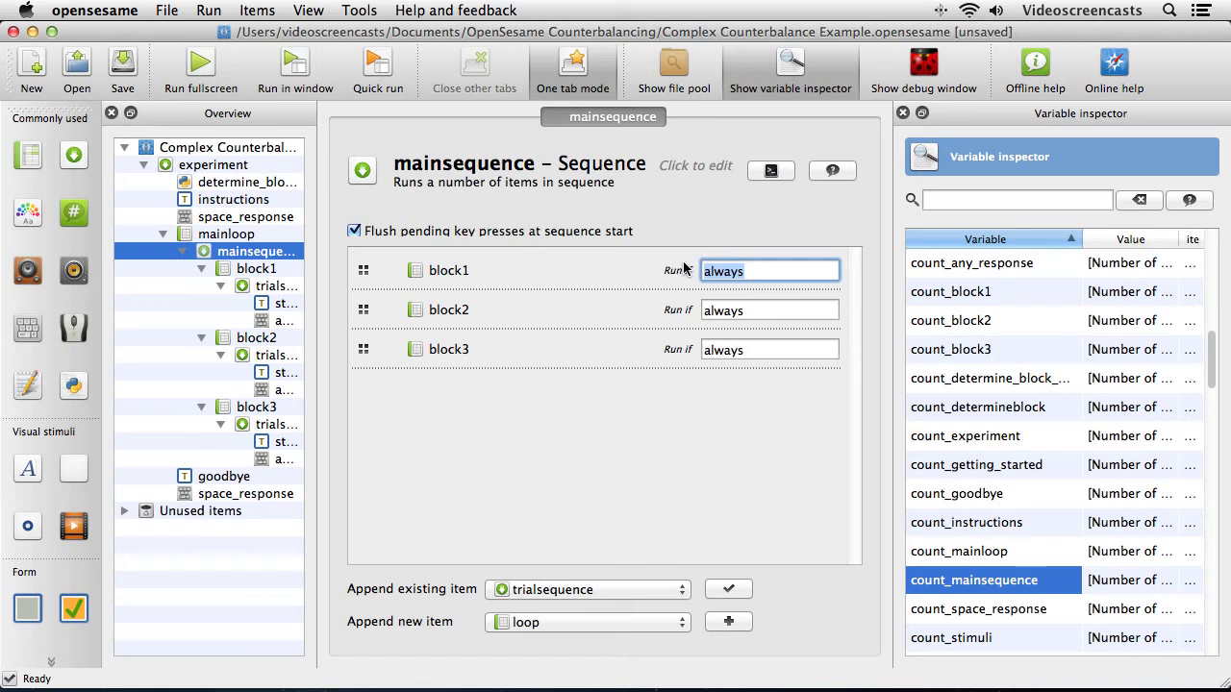
text(=)
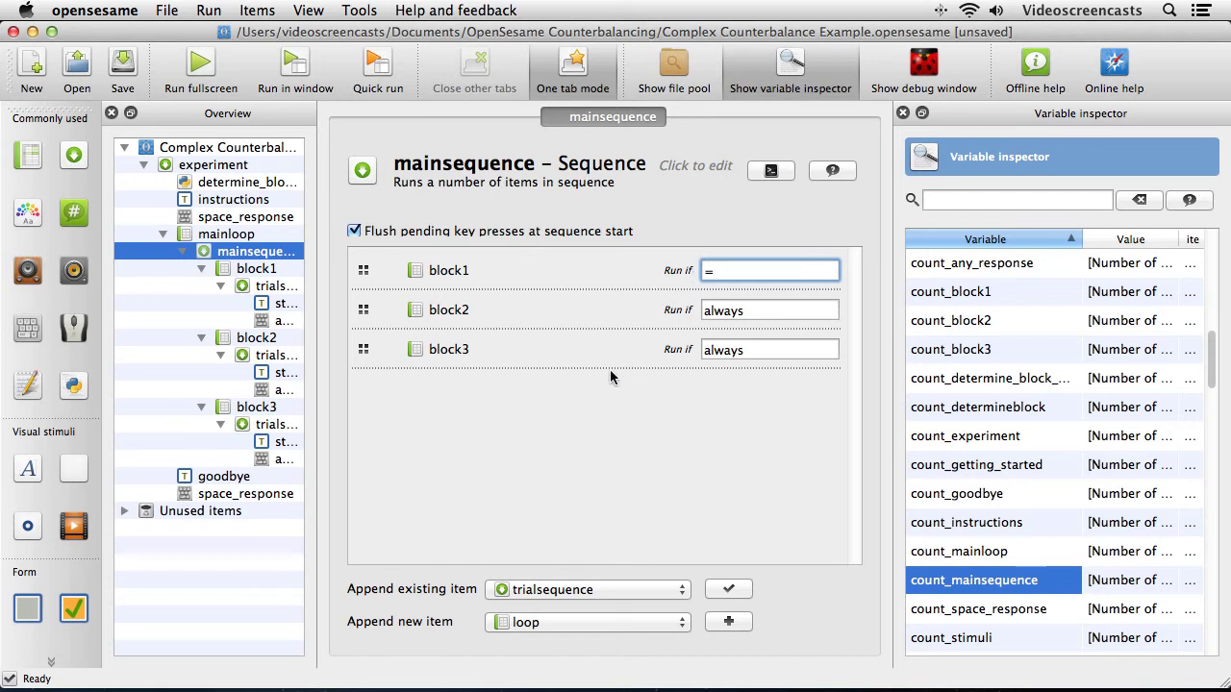
key(super+Tab)
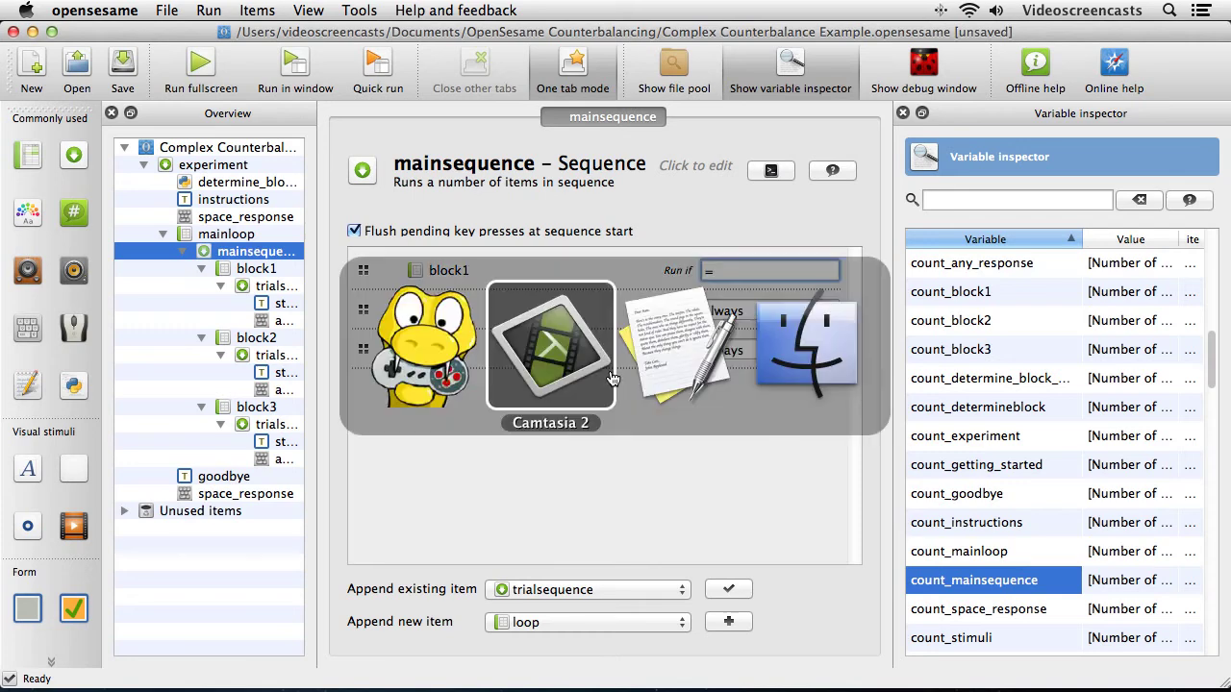
key(super+Tab)
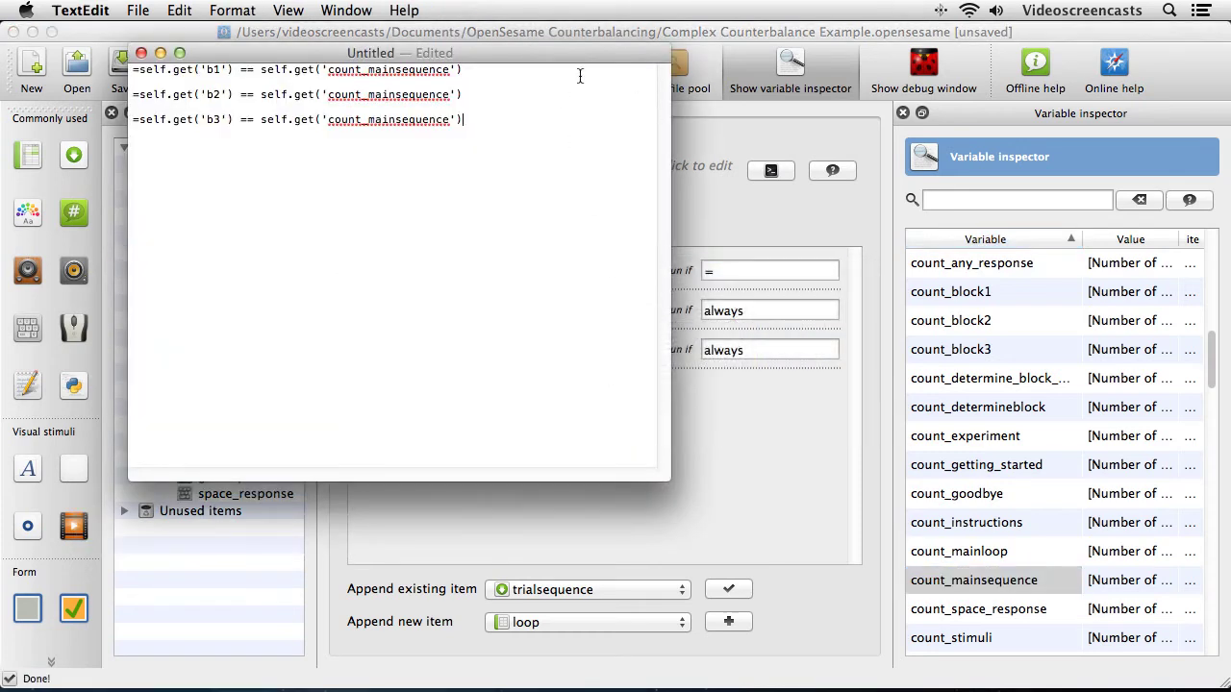
drag(572, 54, 809, 236)
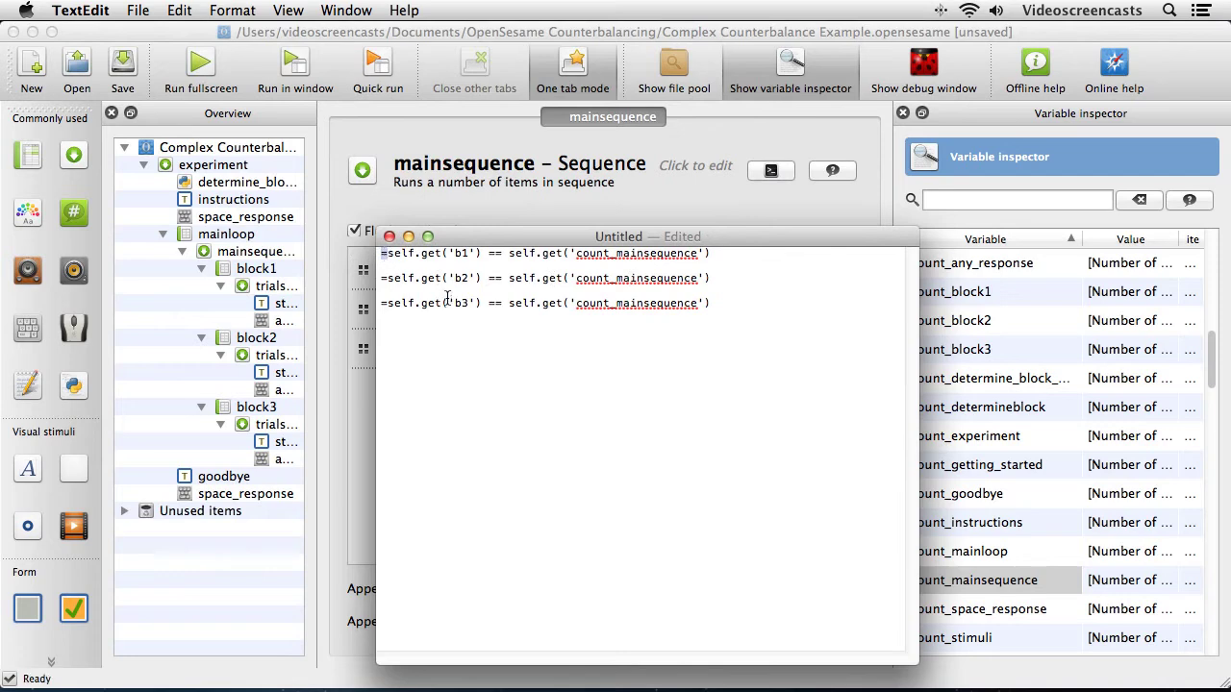
drag(771, 254, 388, 256)
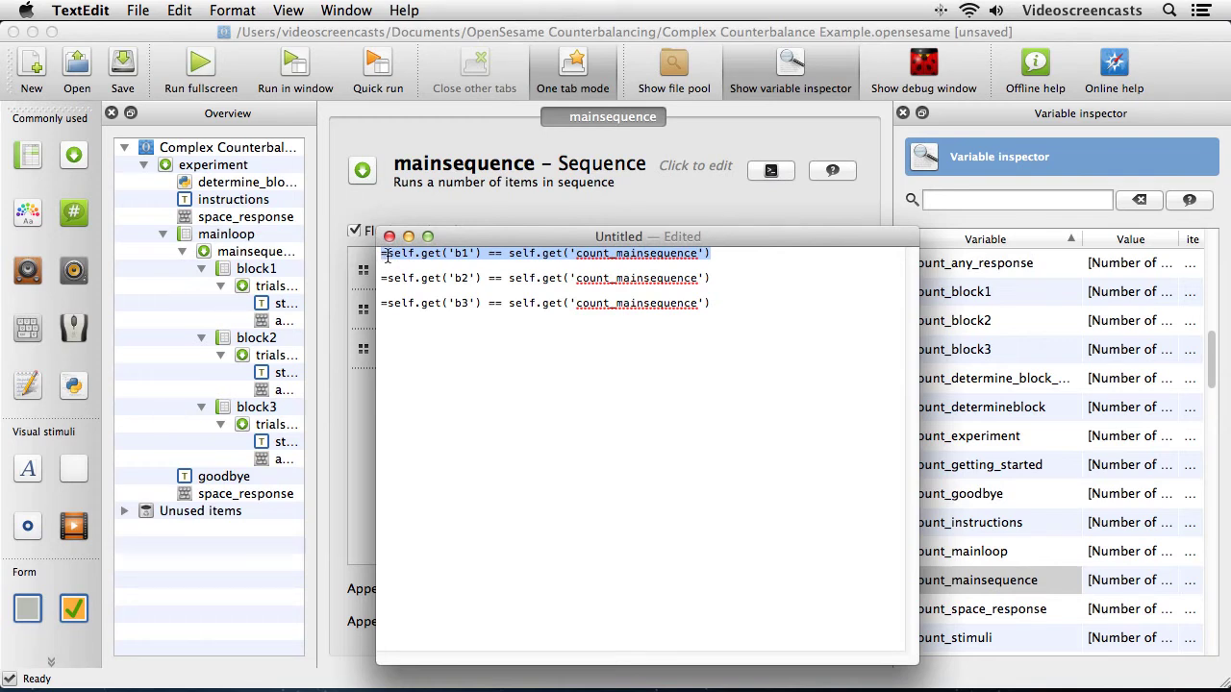
drag(388, 255, 382, 255)
Compare the b1 assignment in the determine_block_order script with the b1, b2 and b3 condition lines in TextEdit.
click(256, 188)
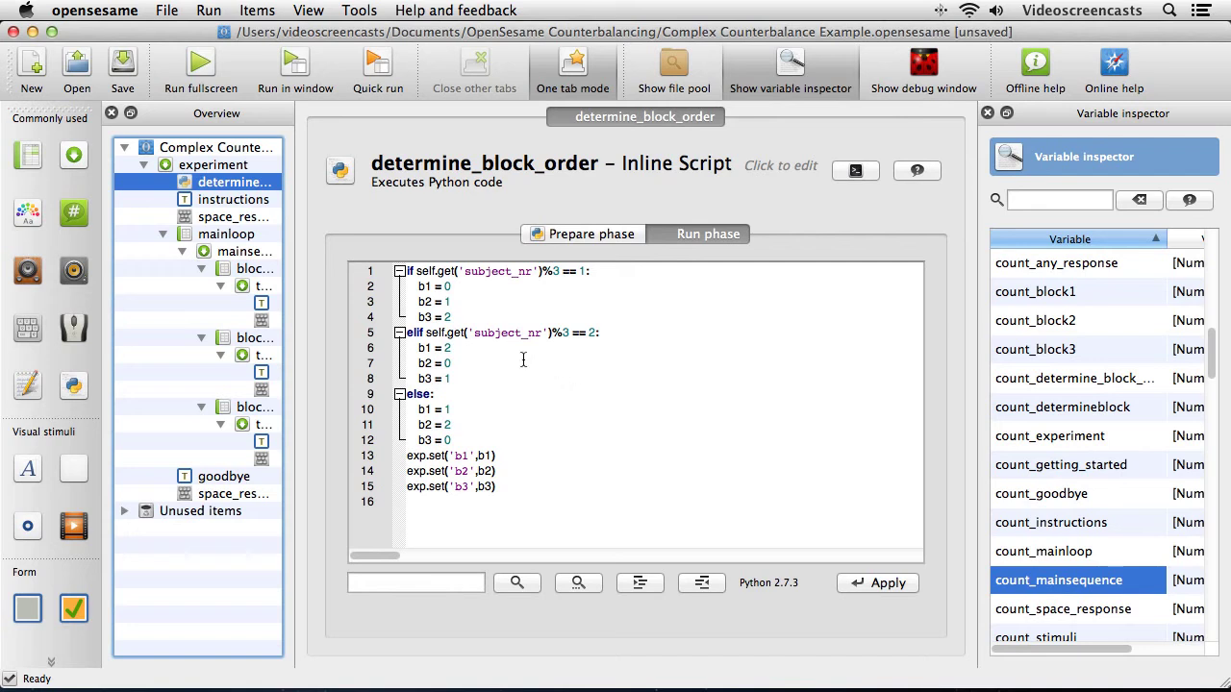
drag(418, 286, 460, 287)
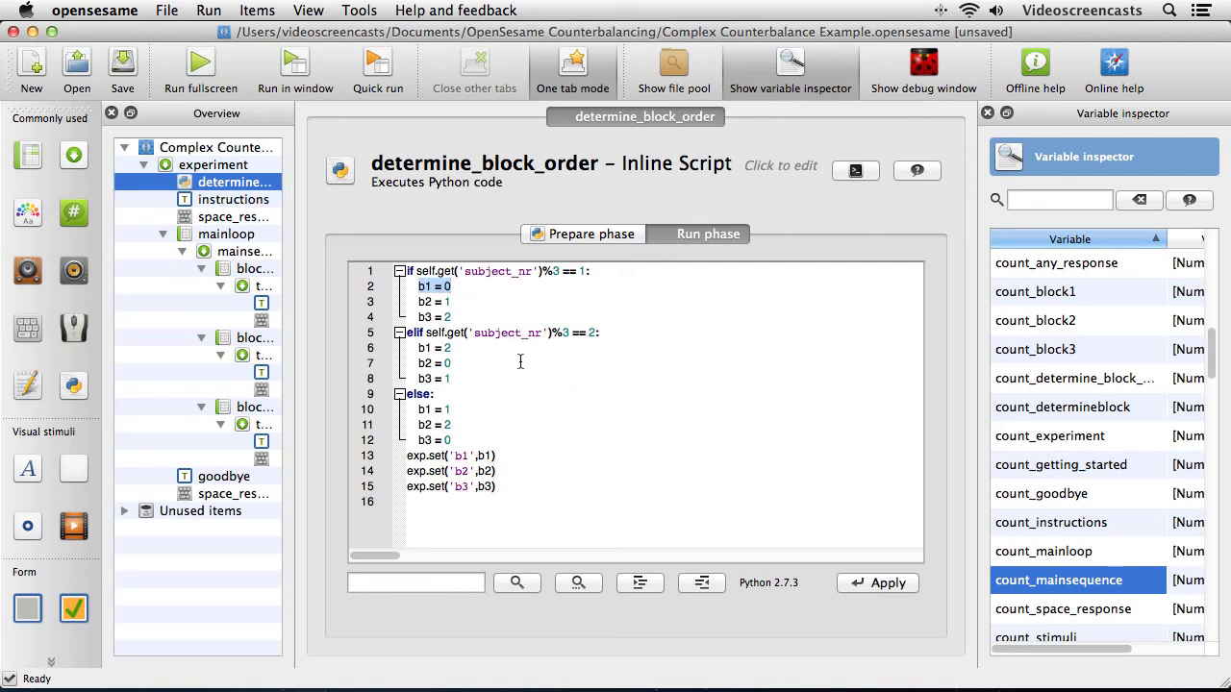
key(super+Tab)
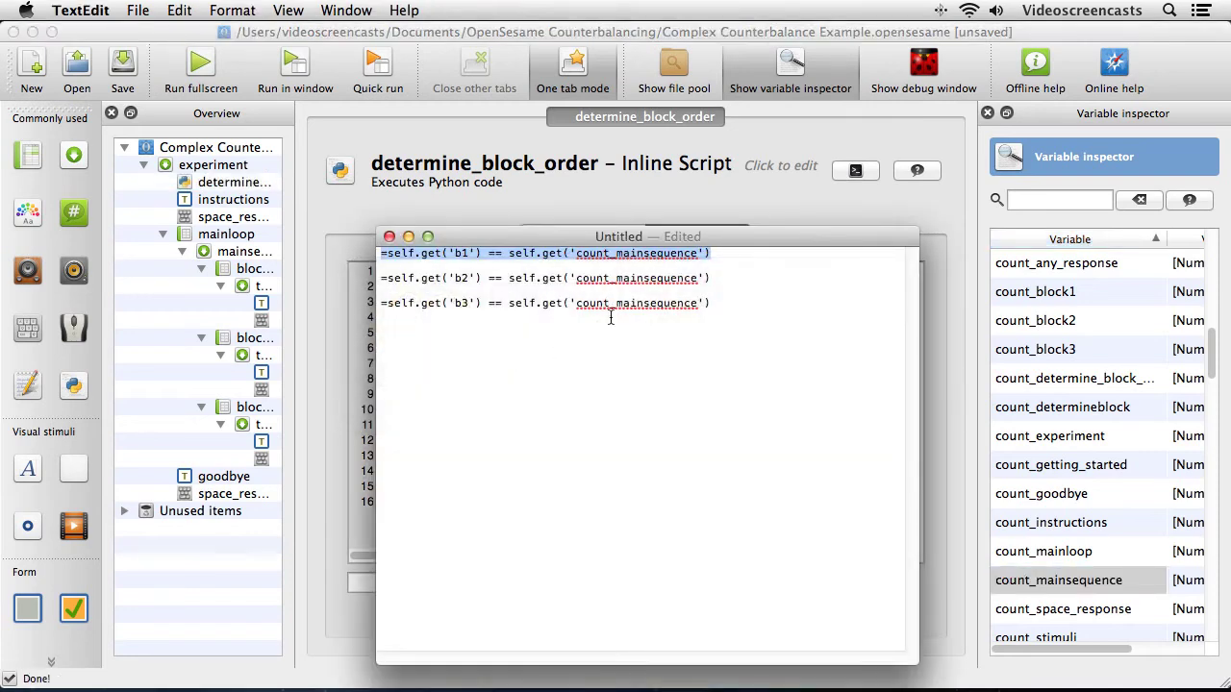
drag(743, 244, 1089, 132)
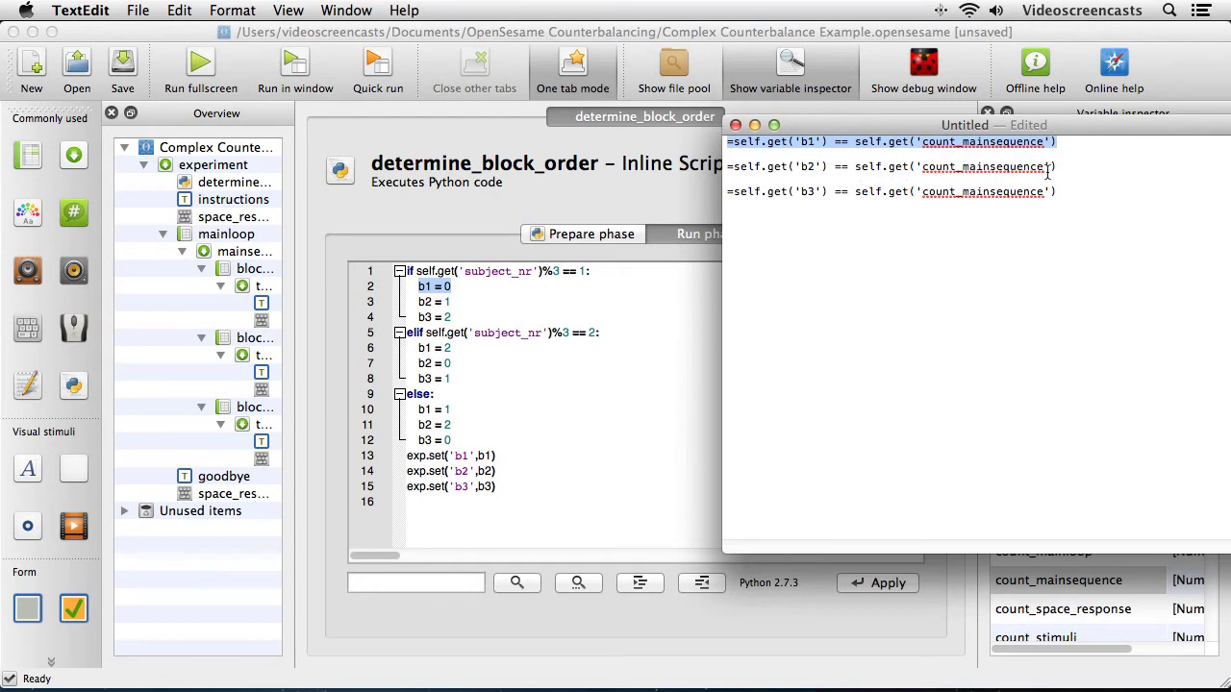
drag(1047, 171, 690, 166)
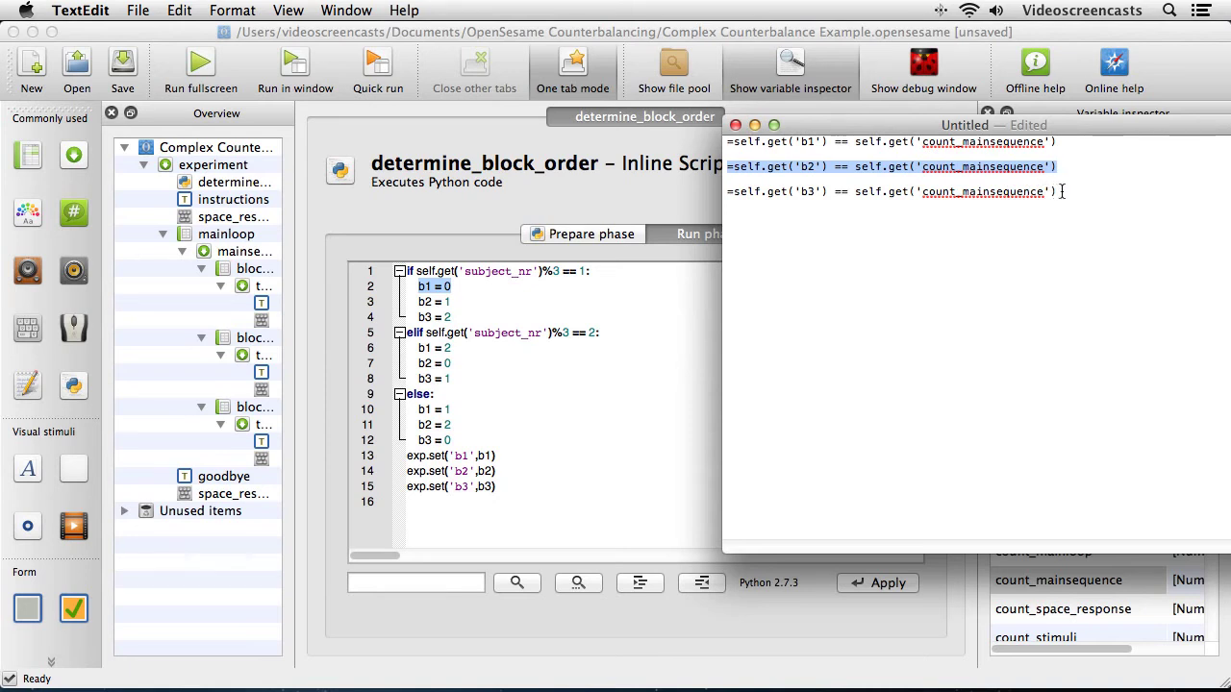
drag(1061, 191, 726, 192)
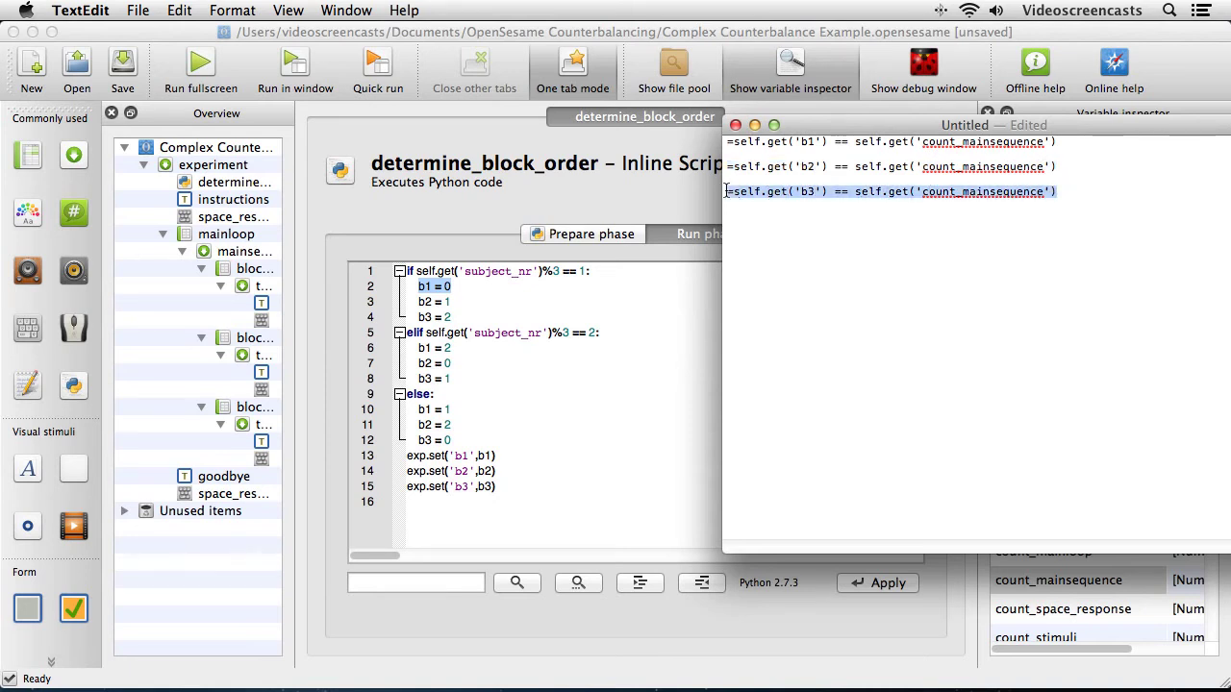
click(867, 181)
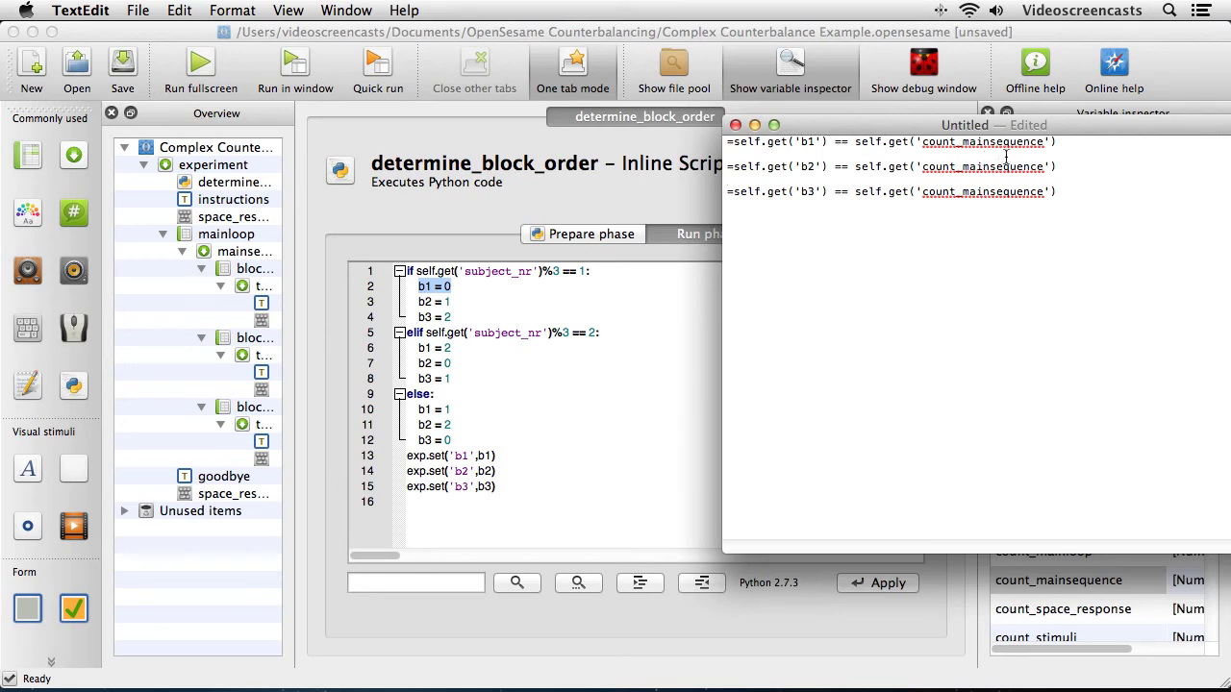
Copy block1's condition from TextEdit into its mainsequence run-if as =self.get('b1') == self.get('count_mainsequence'), hiding the variable inspector.
drag(1058, 142, 688, 141)
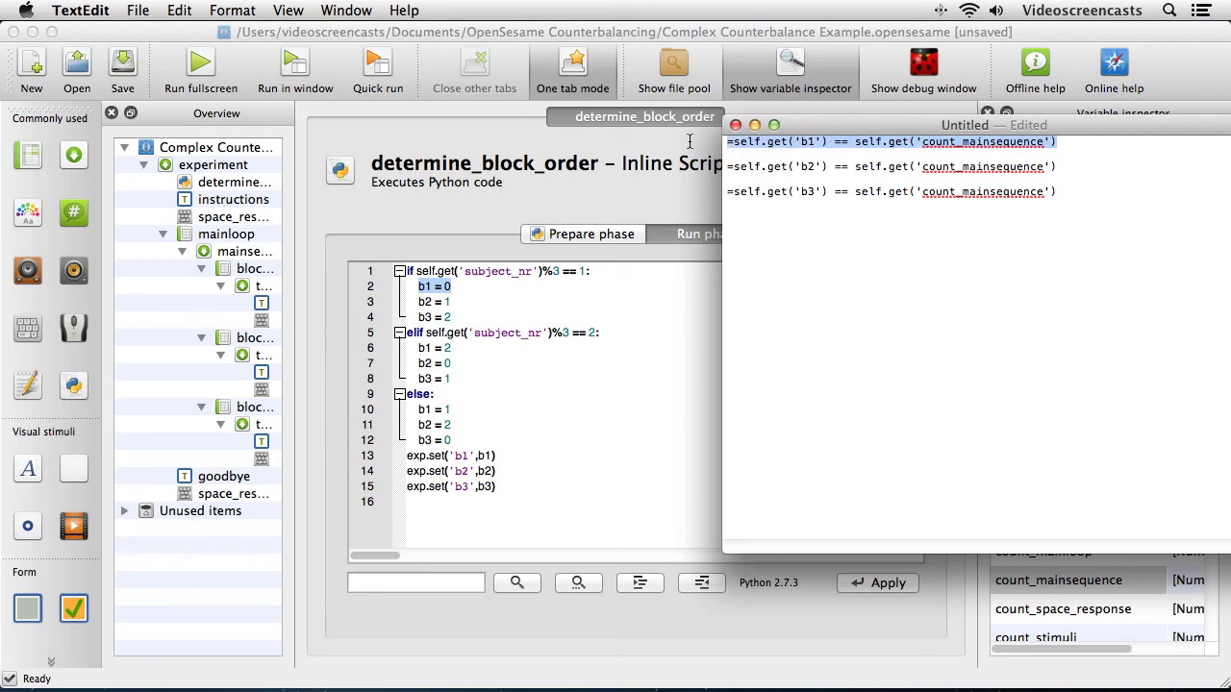
click(227, 259)
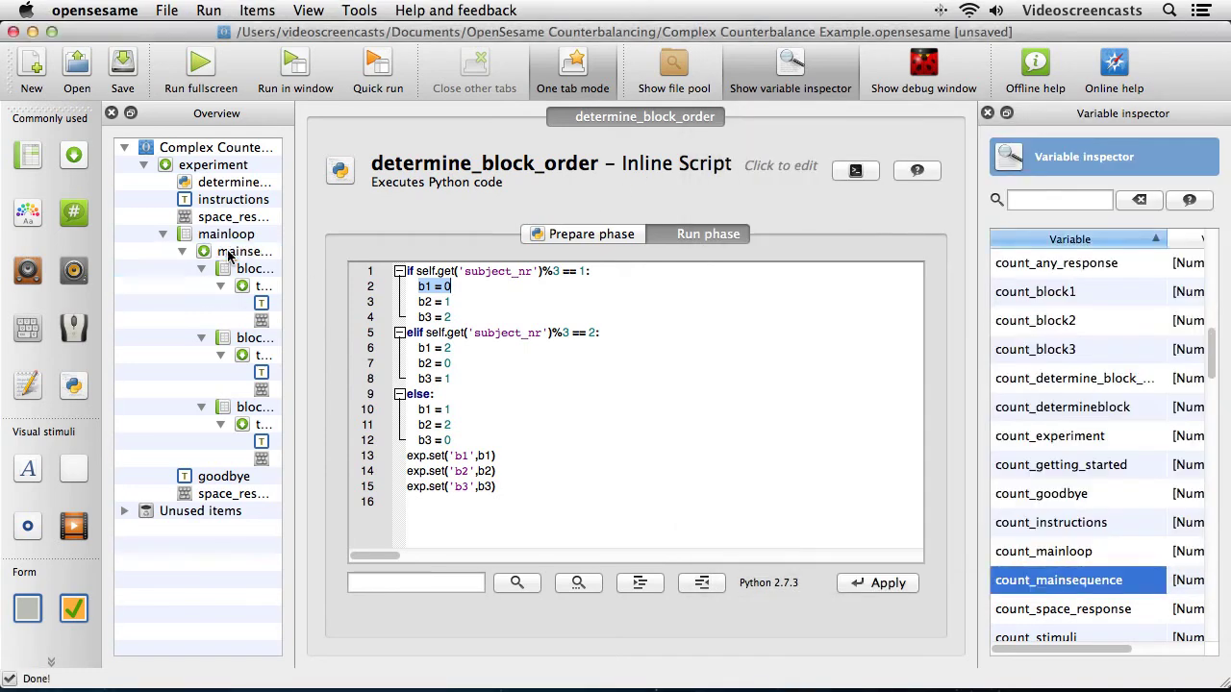
click(238, 252)
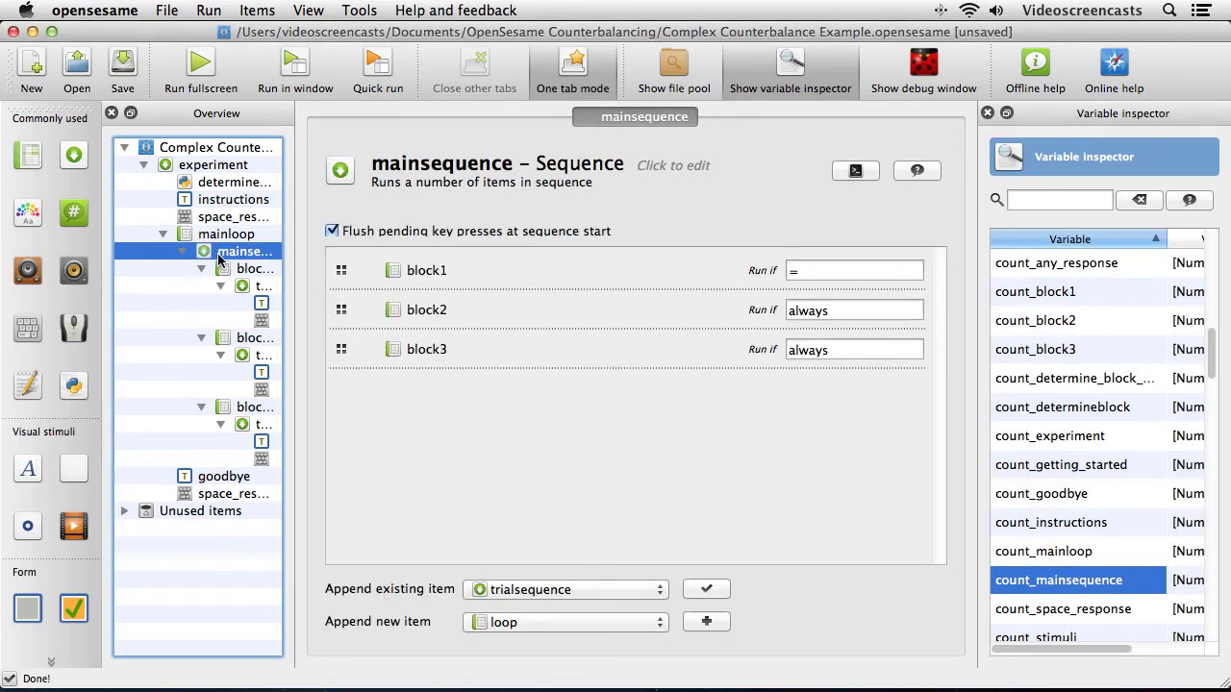
click(787, 82)
double_click(1058, 271)
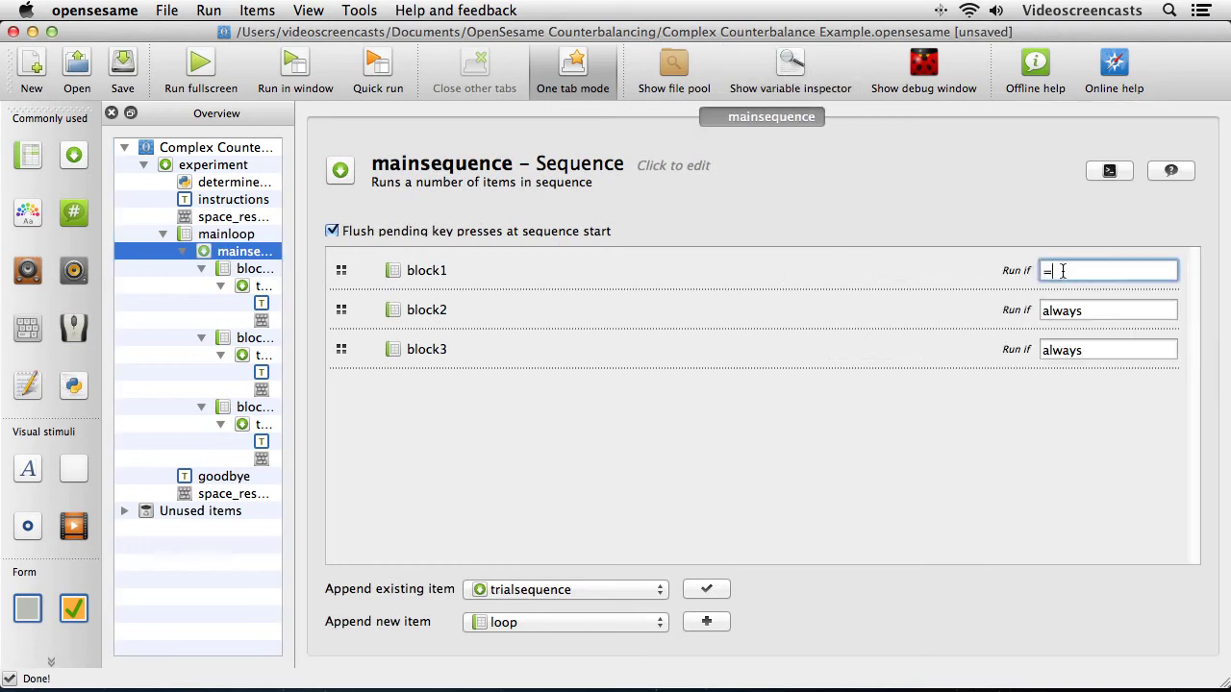
right_click(1062, 272)
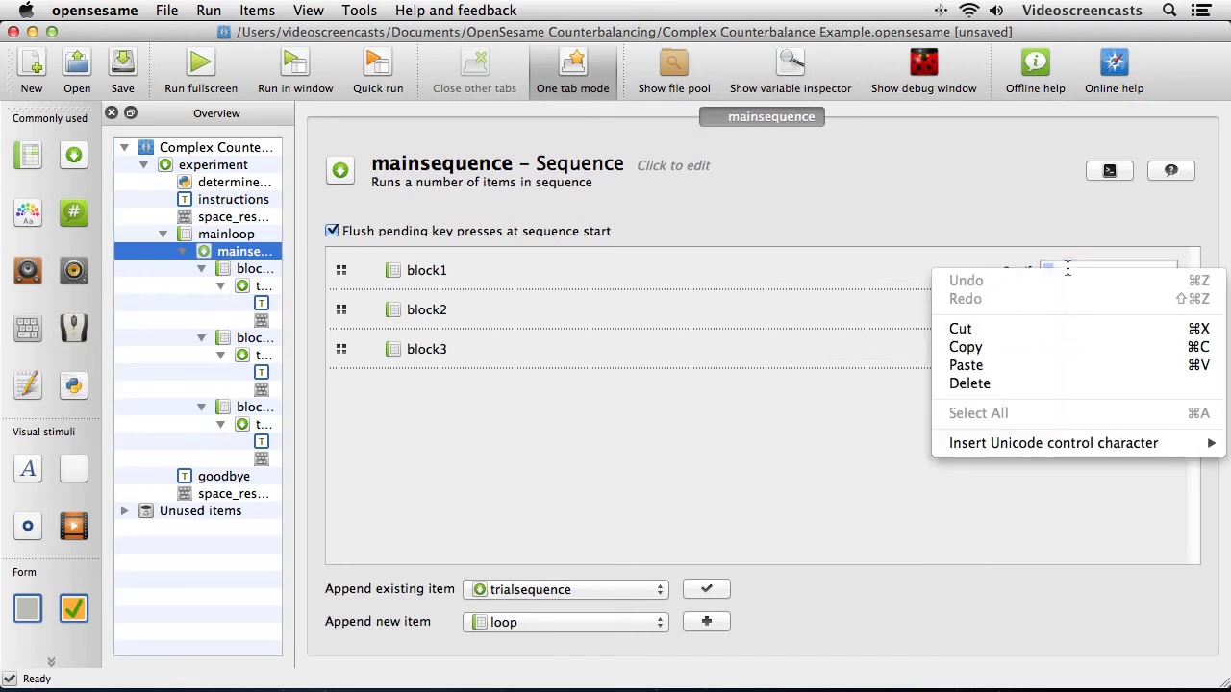
click(1058, 365)
Set block2's run-if condition to =self.get('b2') == self.get('count_mainsequence'), copied from the TextEdit note.
double_click(1083, 311)
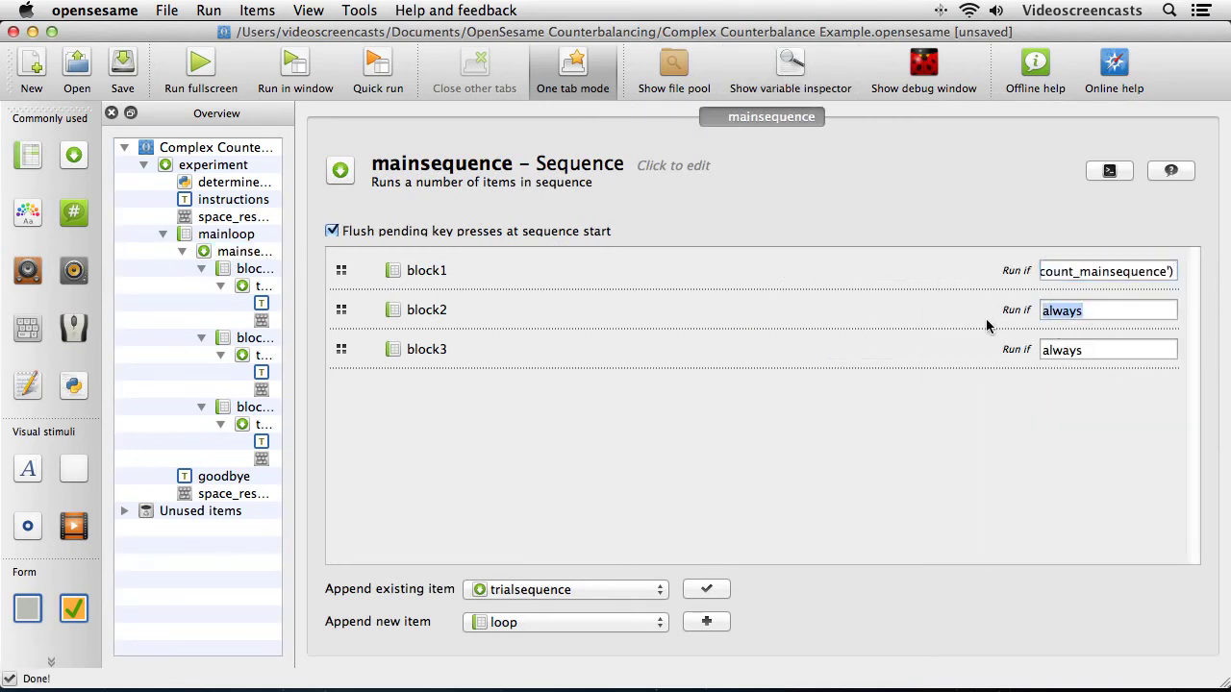
key(super+Tab)
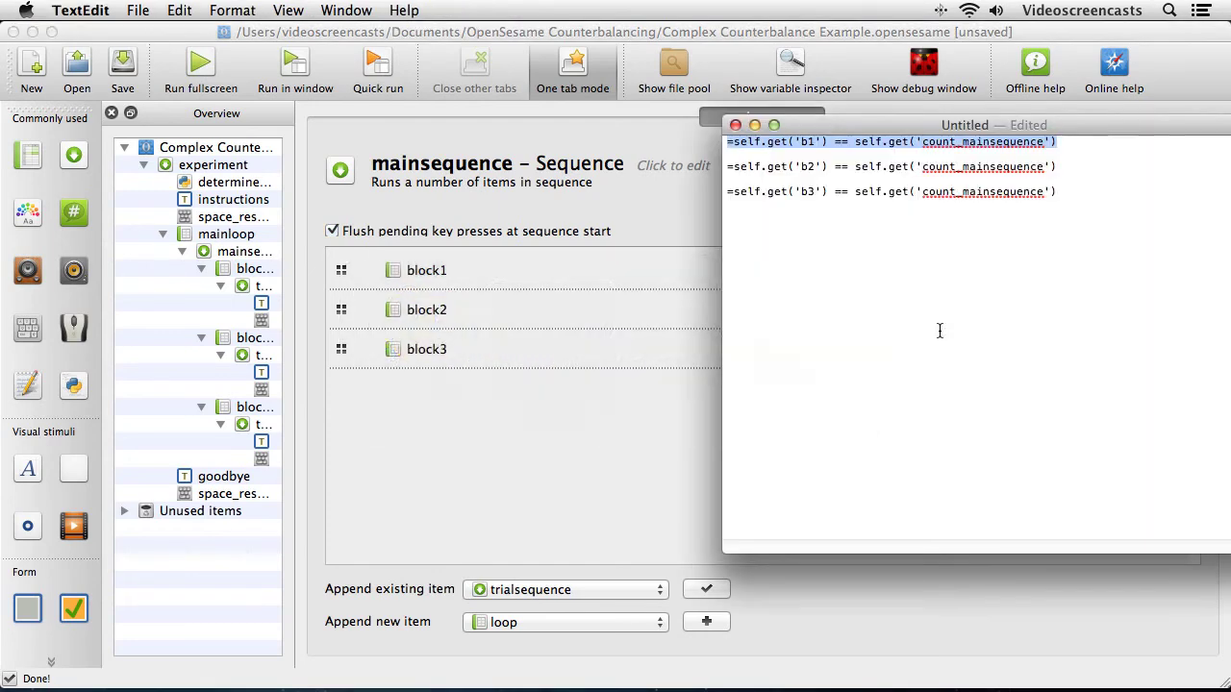
click(1065, 169)
drag(1065, 168, 704, 168)
key(super+c)
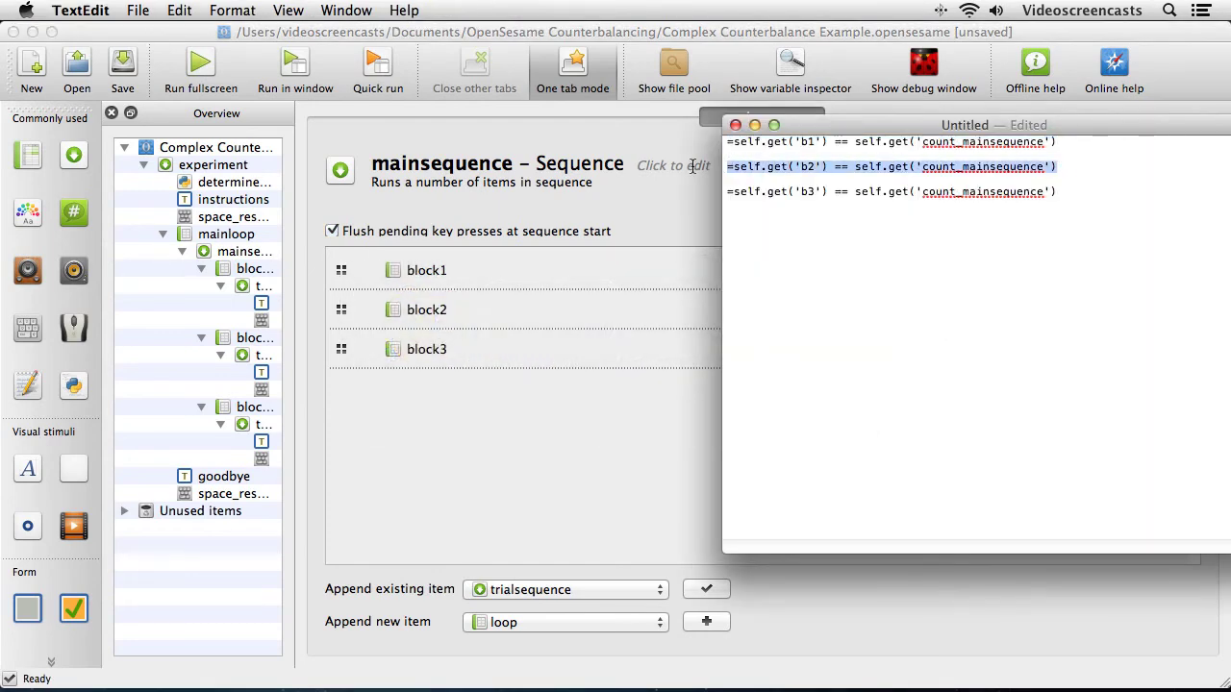
key(super+Tab)
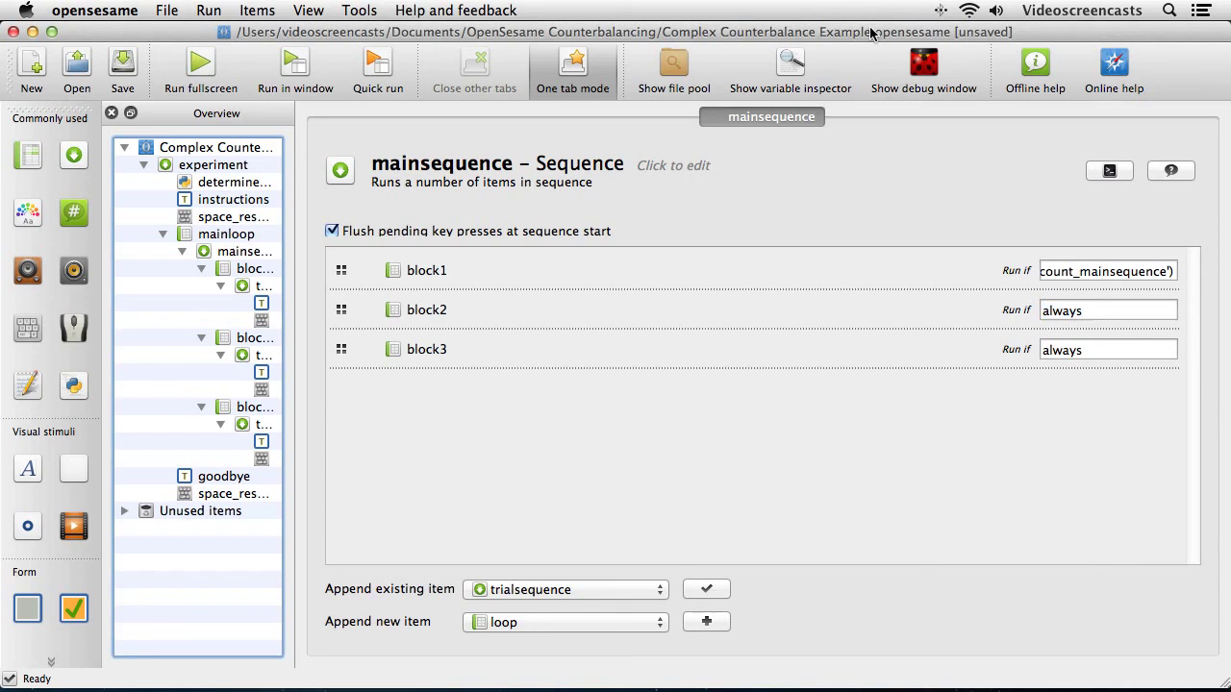
double_click(1091, 311)
right_click(1061, 311)
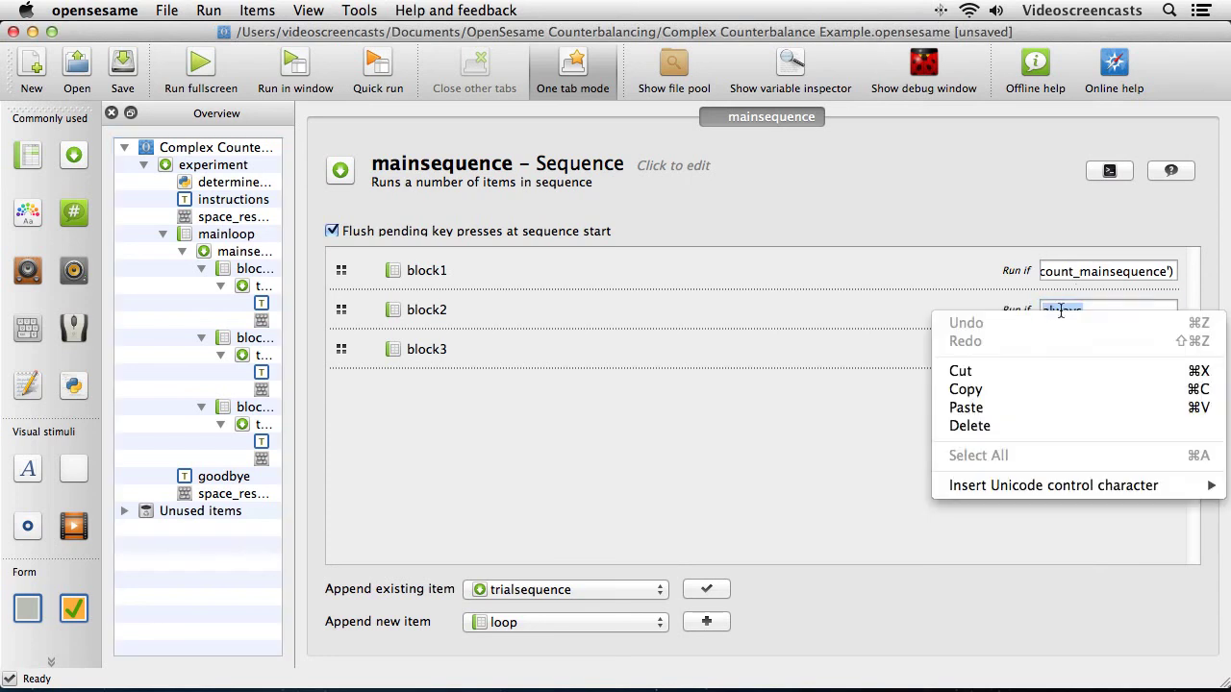
click(1031, 409)
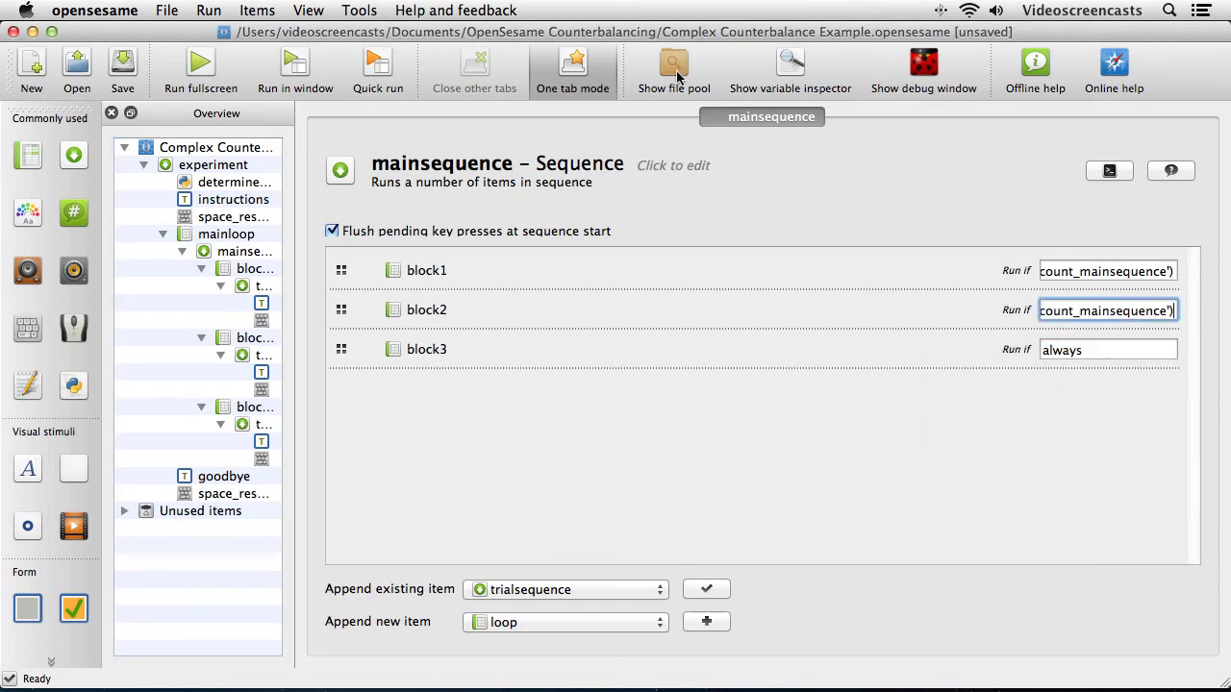
Set block3's run-if condition to =self.get('b3') == self.get('count_mainsequence'), copied from the TextEdit note.
key(super+Tab)
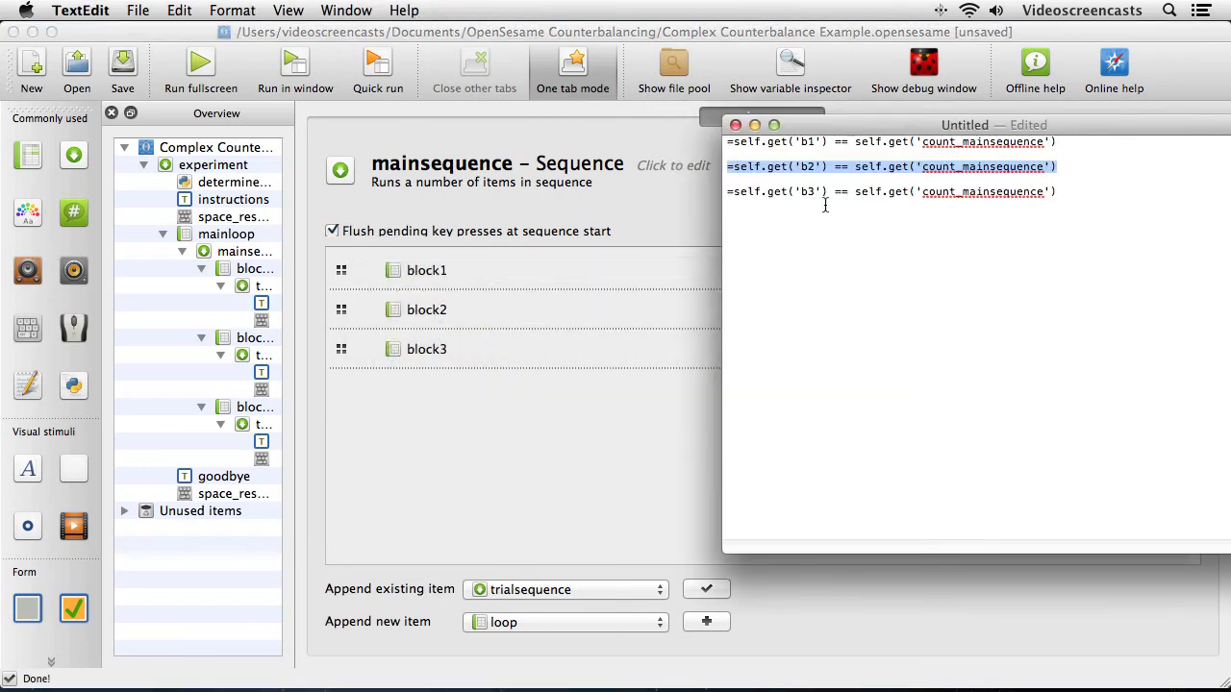
drag(1071, 191, 714, 188)
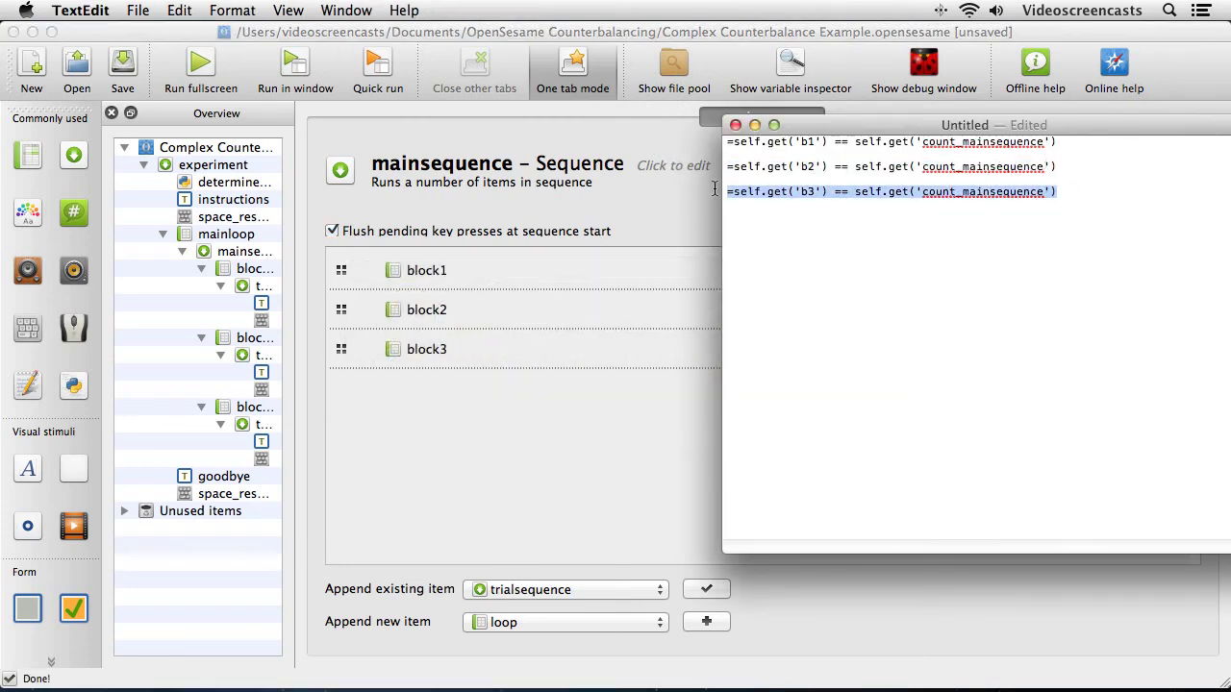
key(super+Tab)
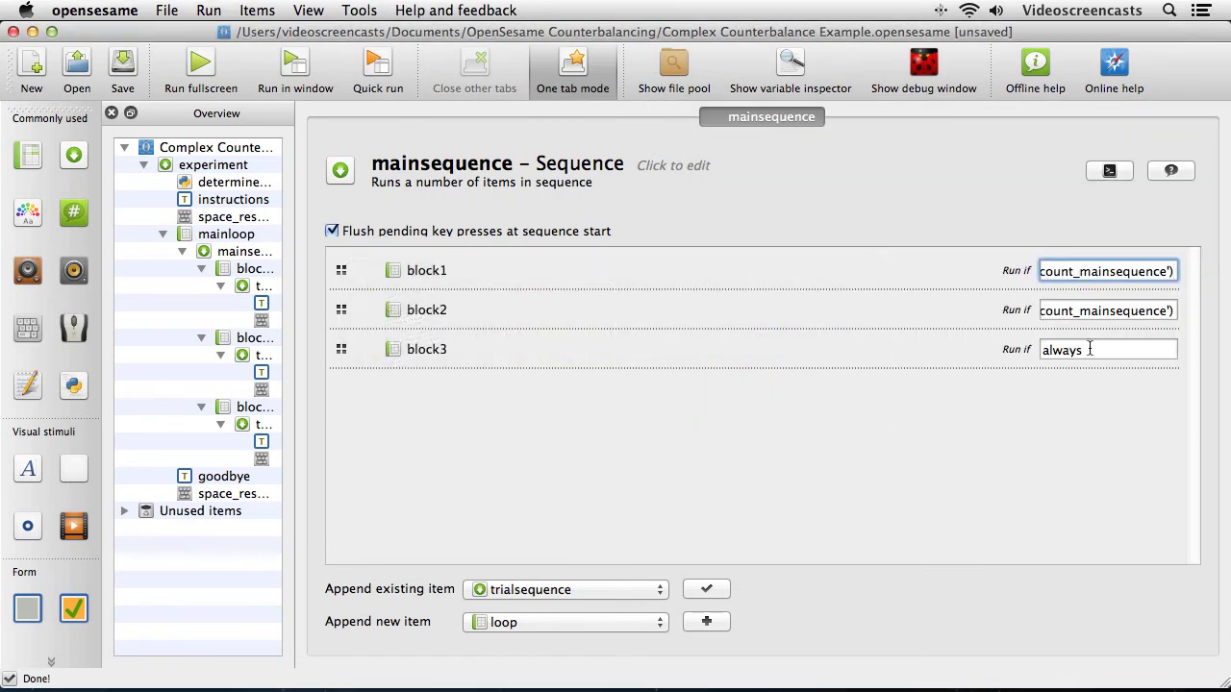
click(1094, 350)
double_click(1041, 350)
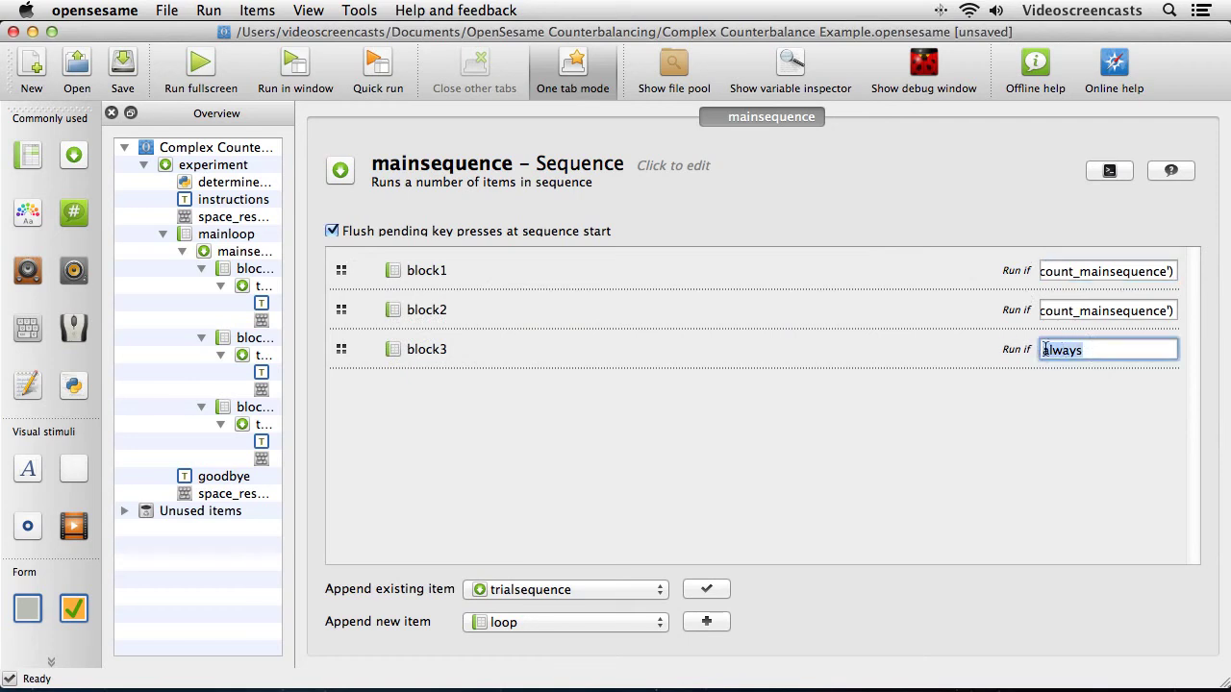
right_click(1056, 351)
click(966, 449)
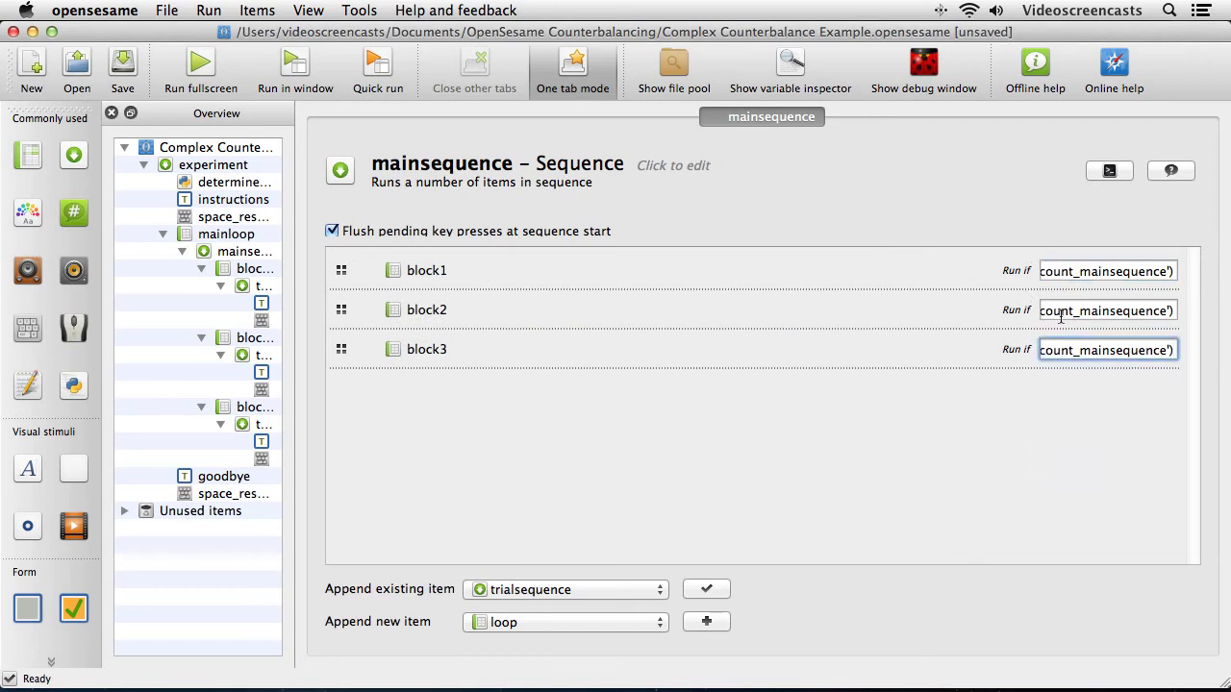
Check the full run-if conditions of block1 and block2 in mainsequence, from the b variable to count_mainsequence.
drag(1173, 311, 983, 313)
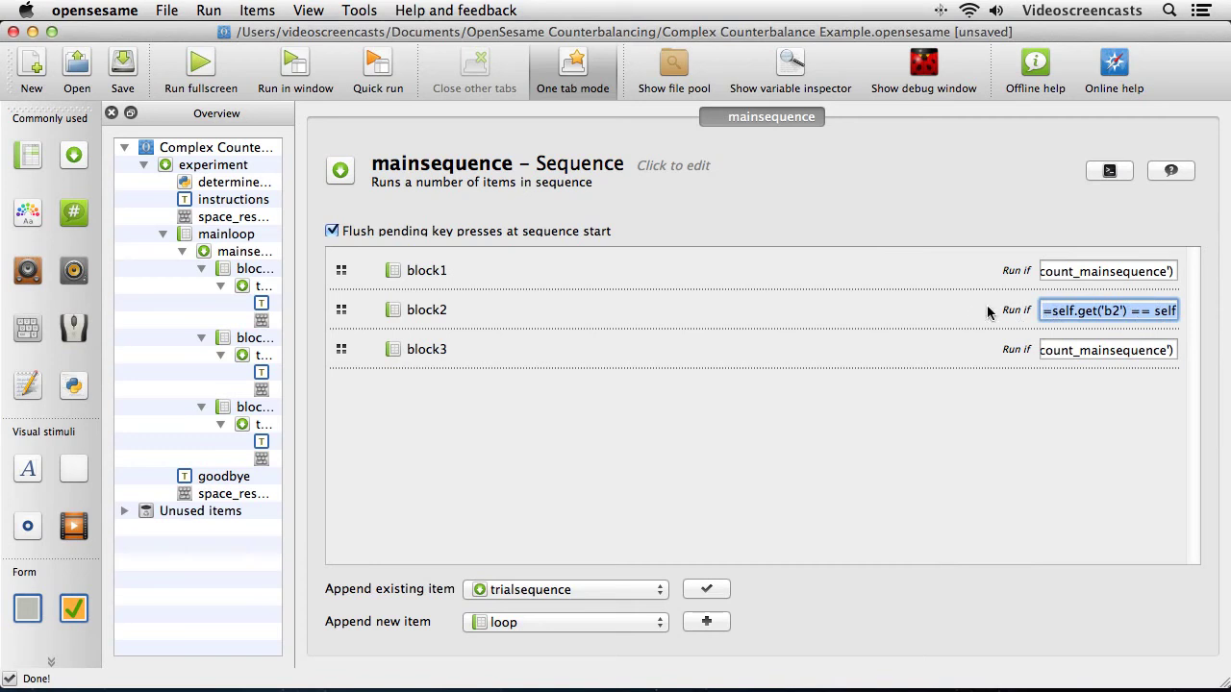
drag(1071, 273, 990, 276)
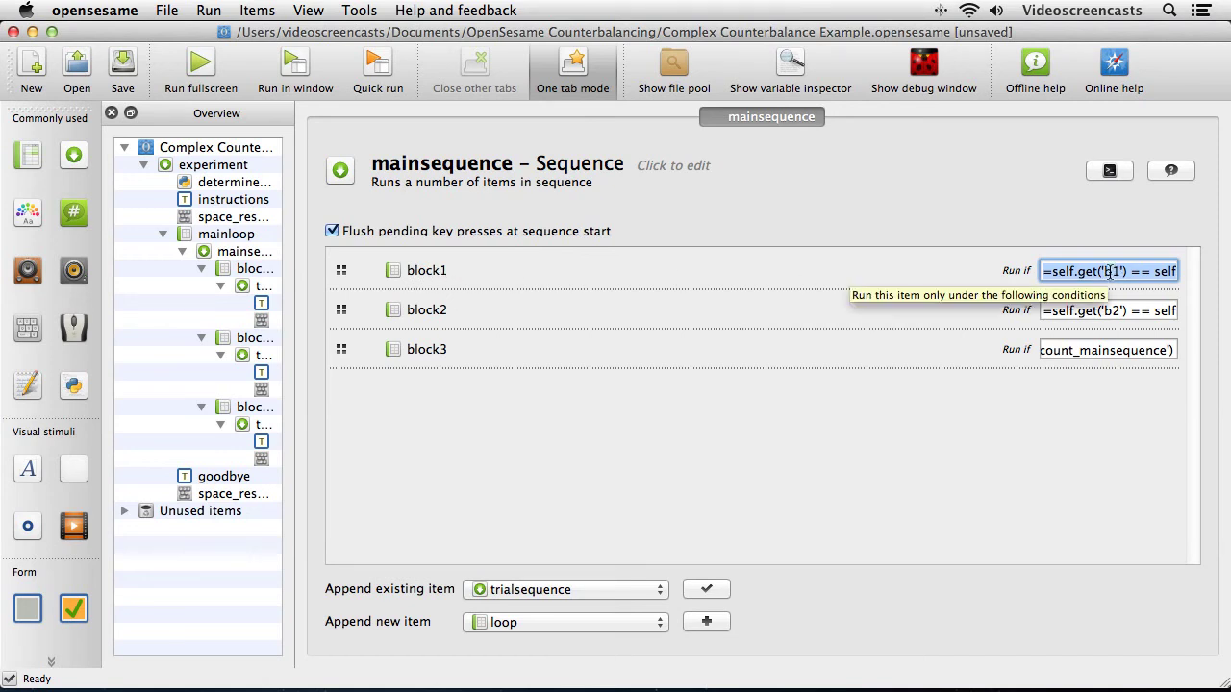
drag(1110, 271, 1216, 273)
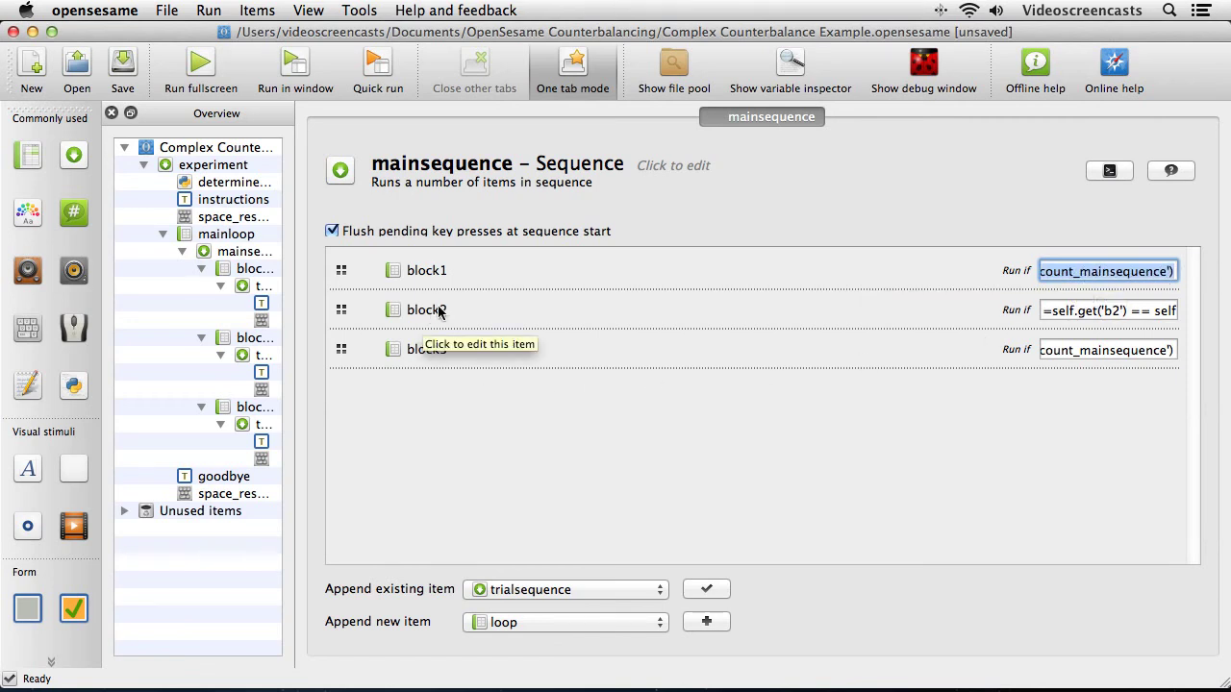
click(1113, 312)
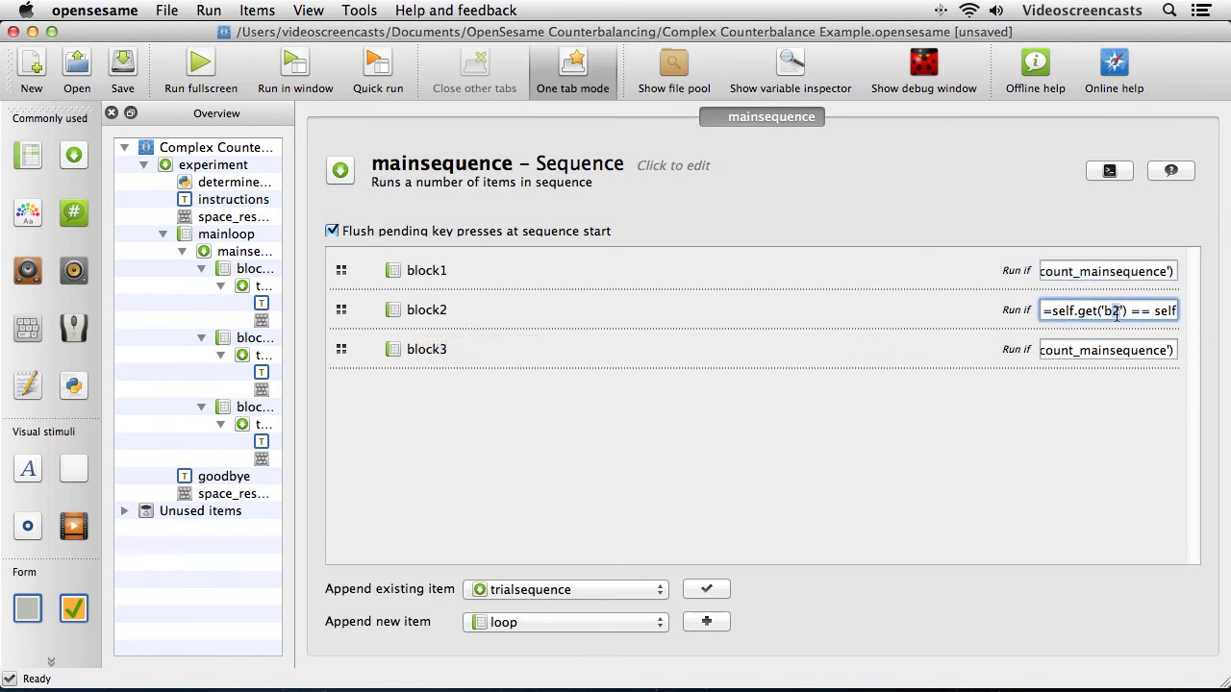
double_click(1155, 312)
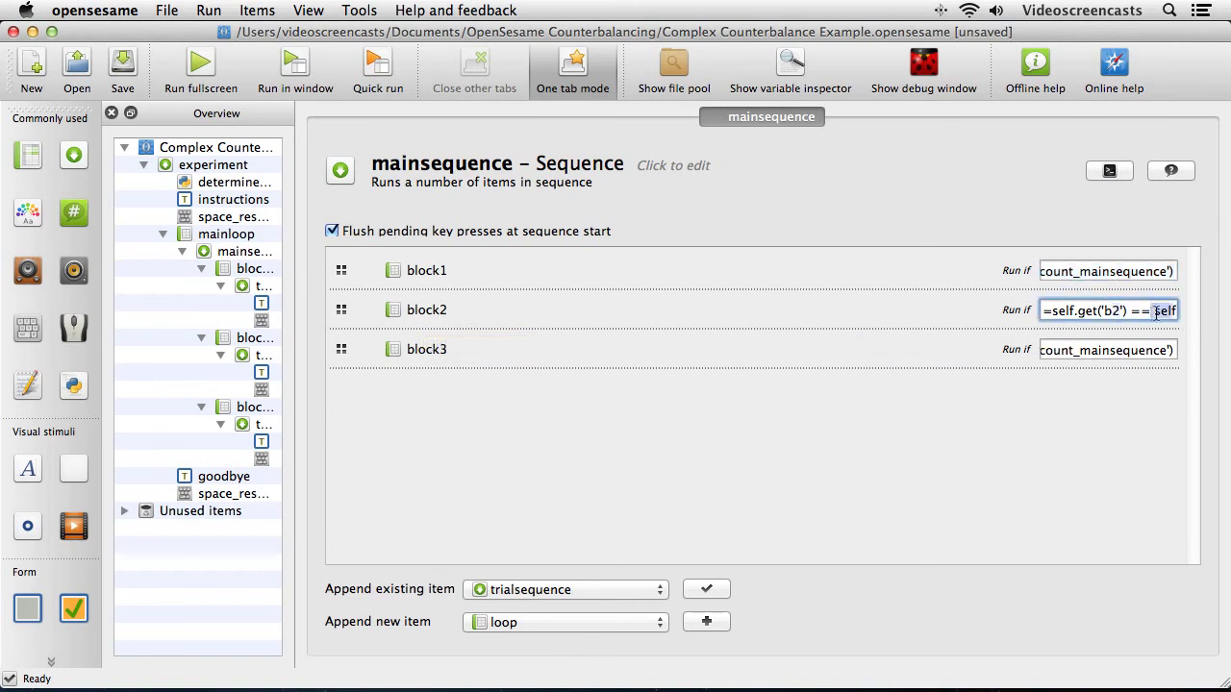
click(1108, 310)
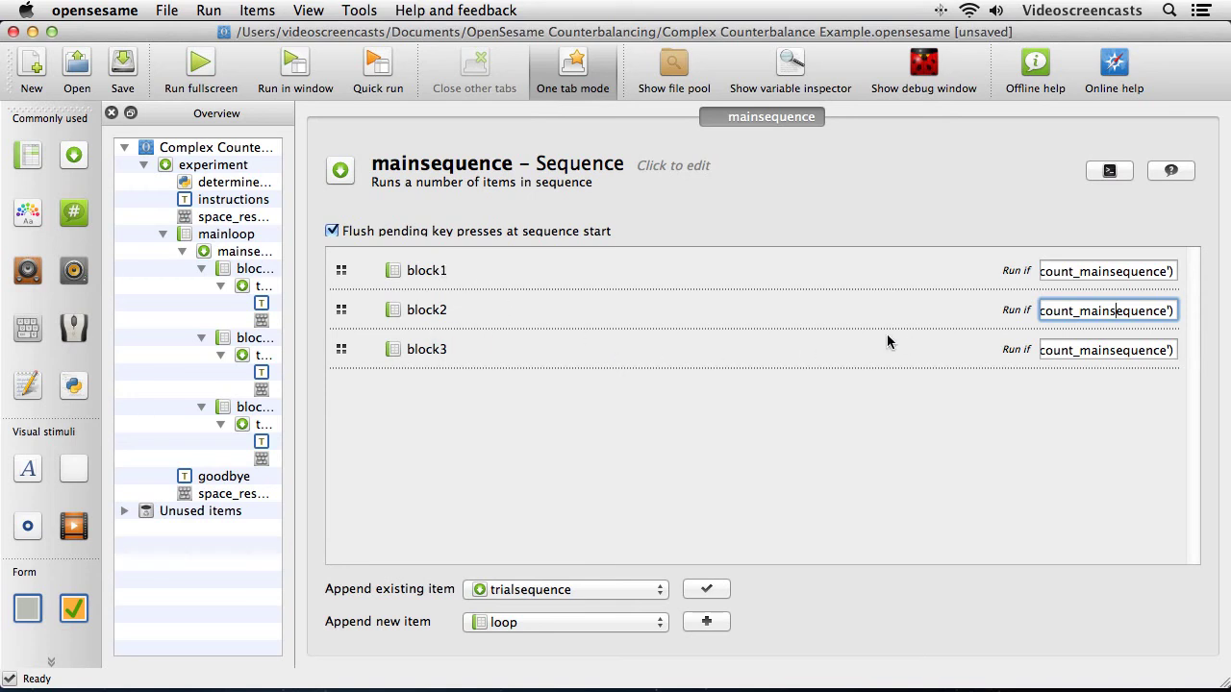
Check the full run-if conditions of block2 and block3 in mainsequence, from the b variable to count_mainsequence.
drag(1056, 310, 1002, 305)
click(1112, 310)
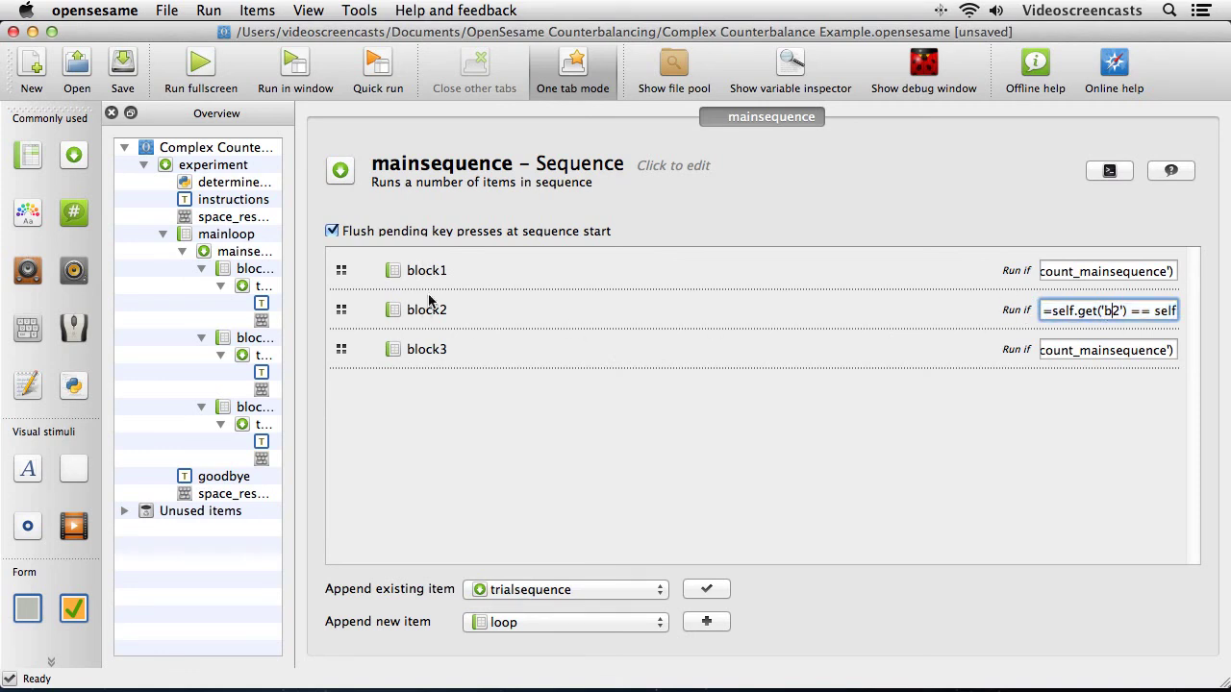
drag(1081, 351, 1000, 356)
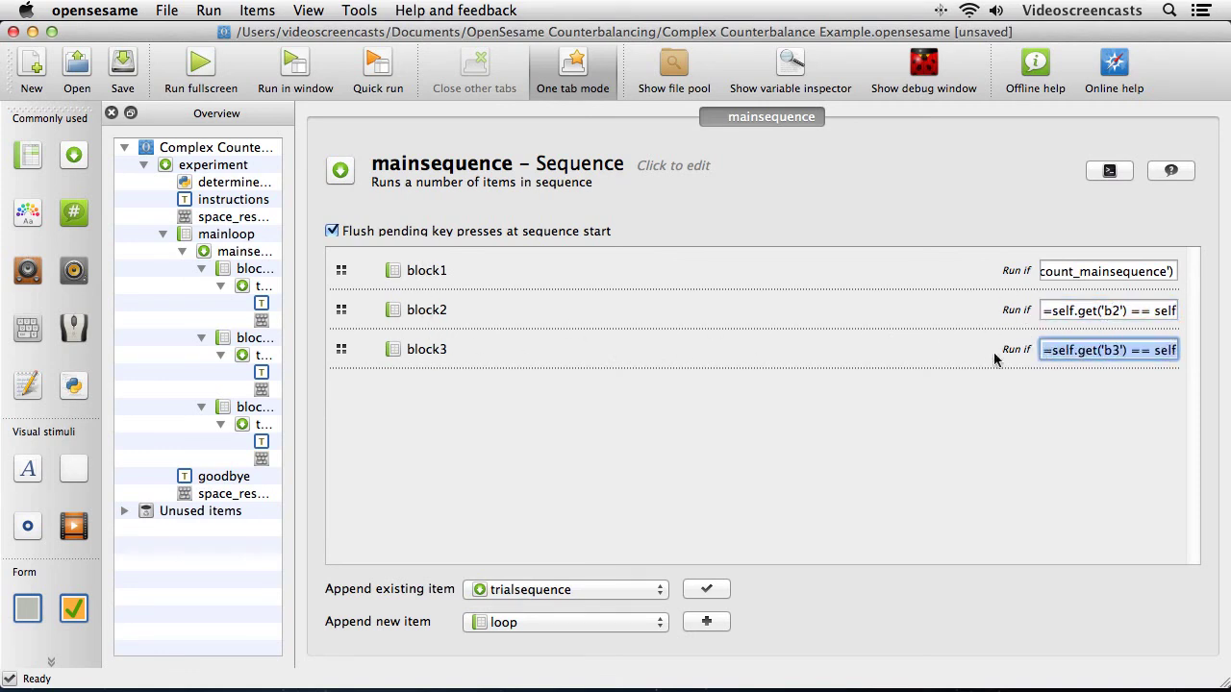
click(1116, 350)
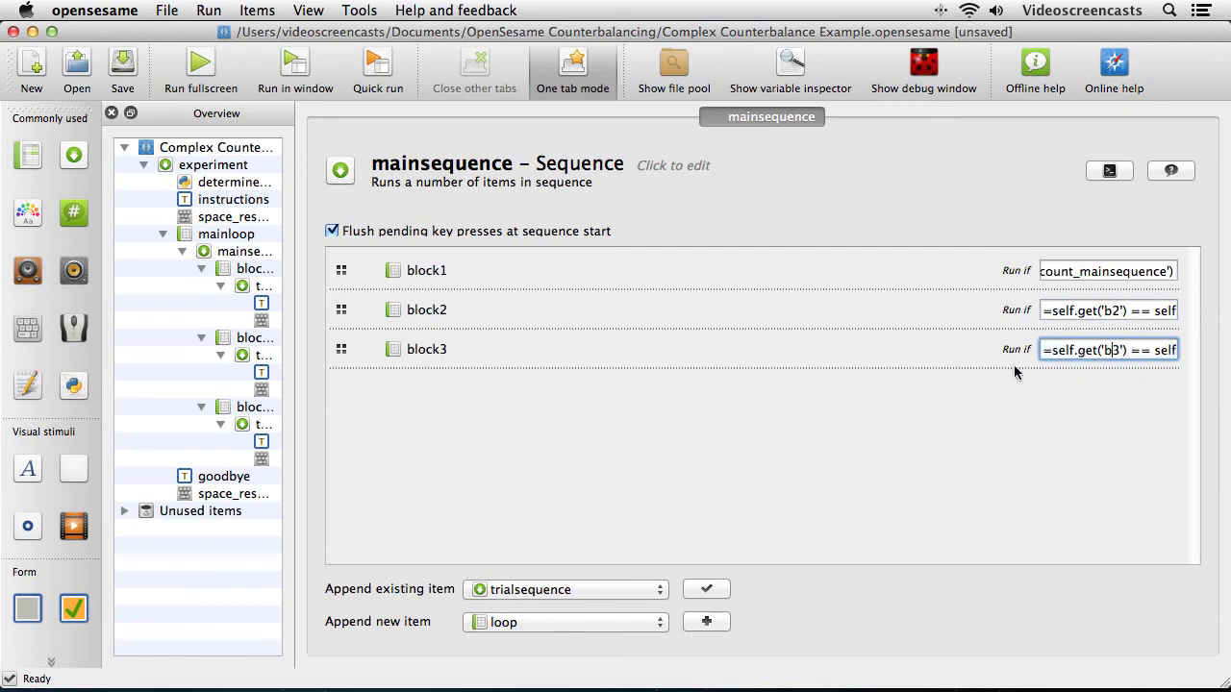
drag(1139, 350, 1186, 351)
click(1129, 350)
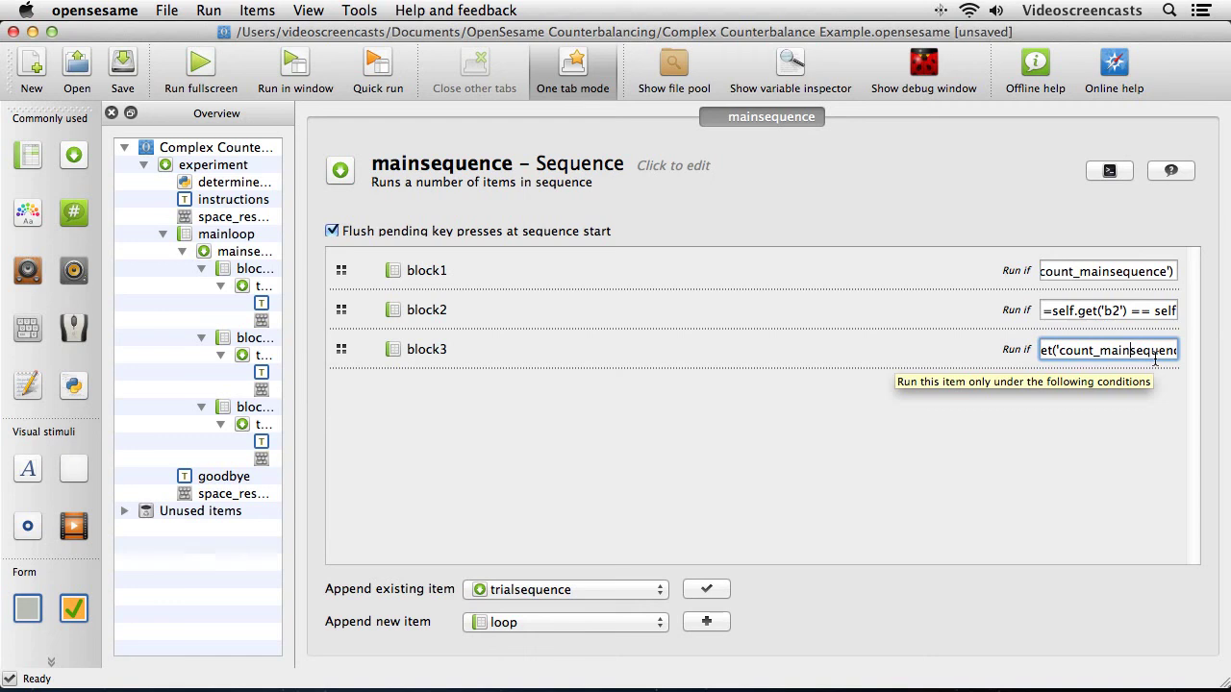
Run the experiment in a window as subject number 1, replacing the existing subject-1 logfile.
click(293, 69)
click(696, 337)
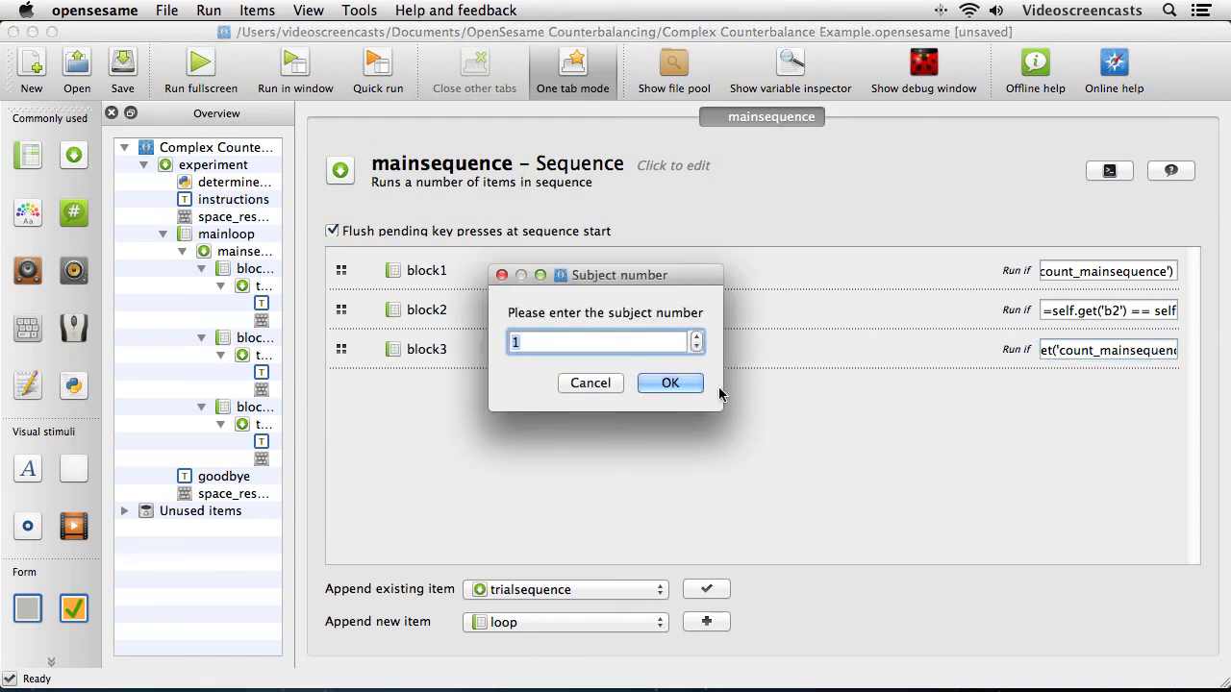
click(670, 382)
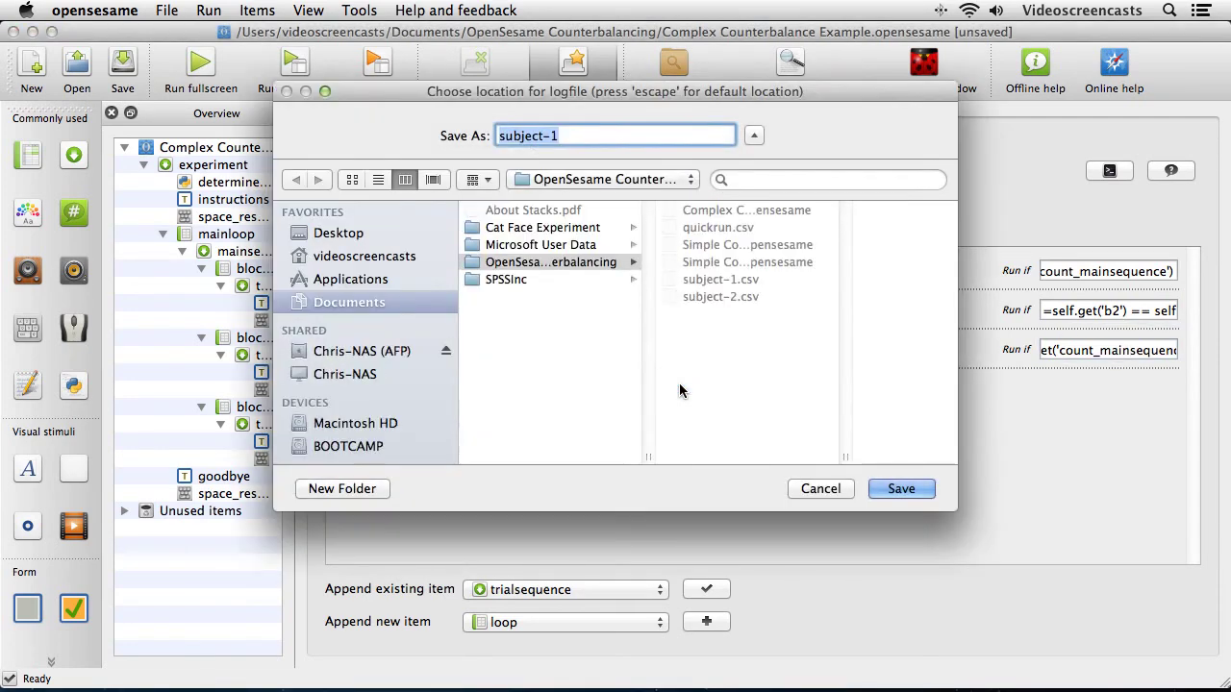
click(901, 489)
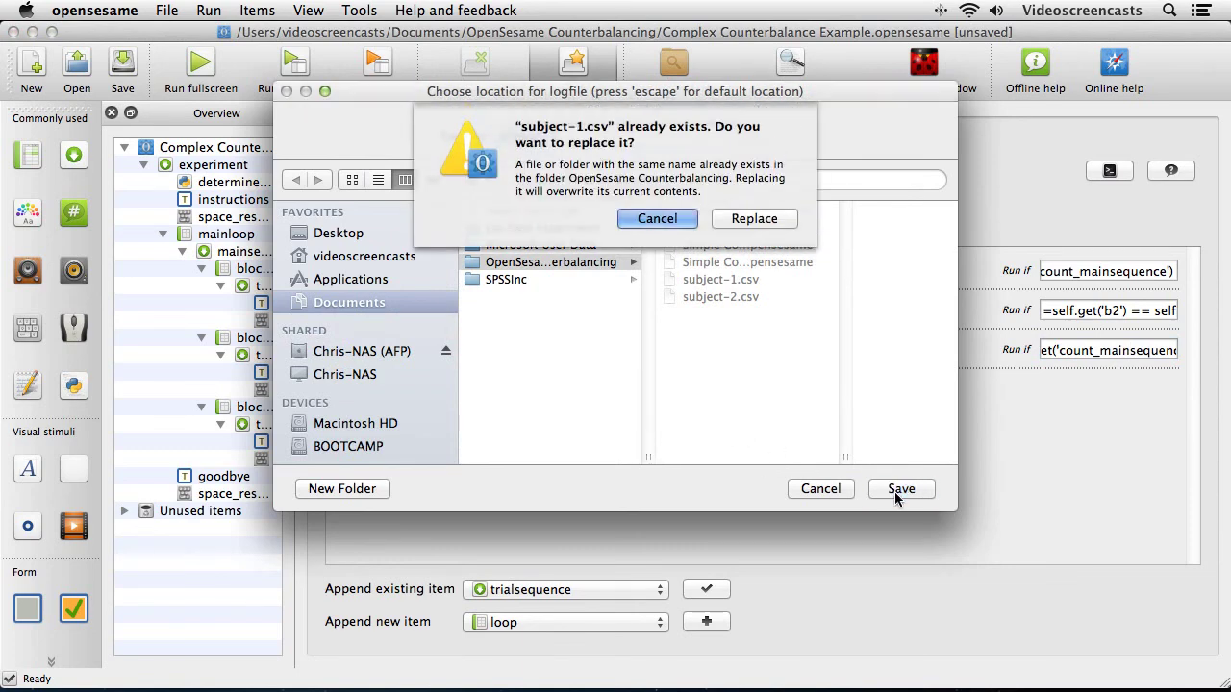
click(755, 217)
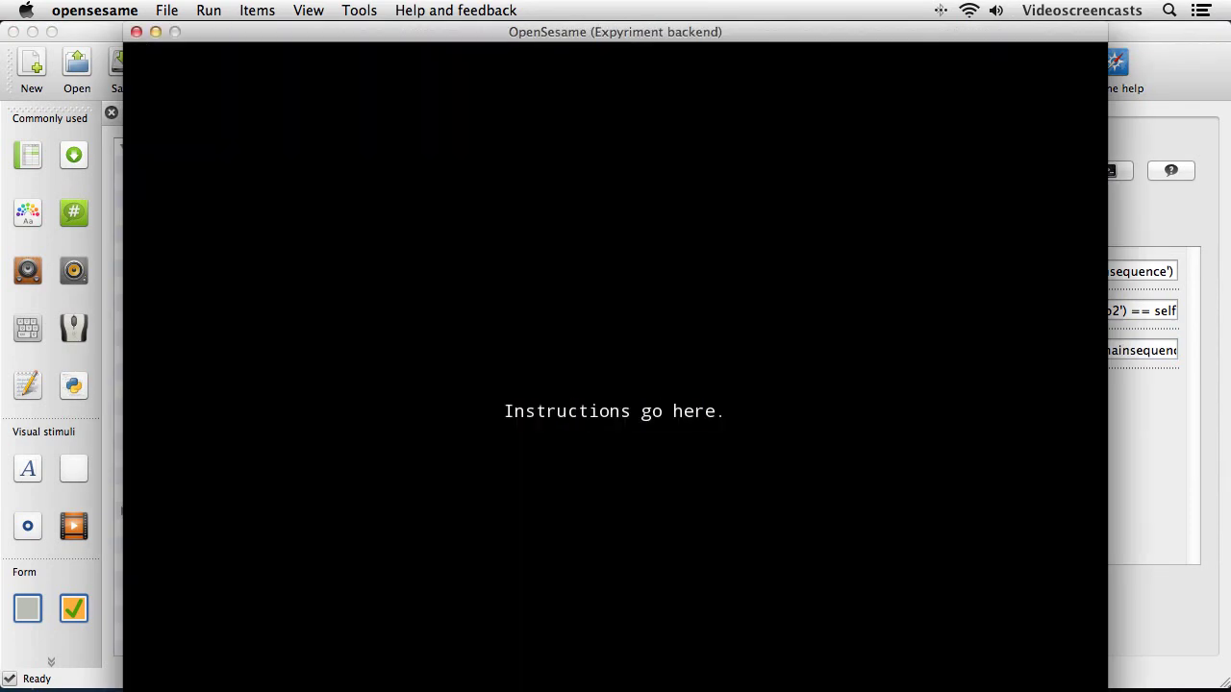
Advance through the subject 1 run to its end and decline copying the logfile to the file pool.
key(space)
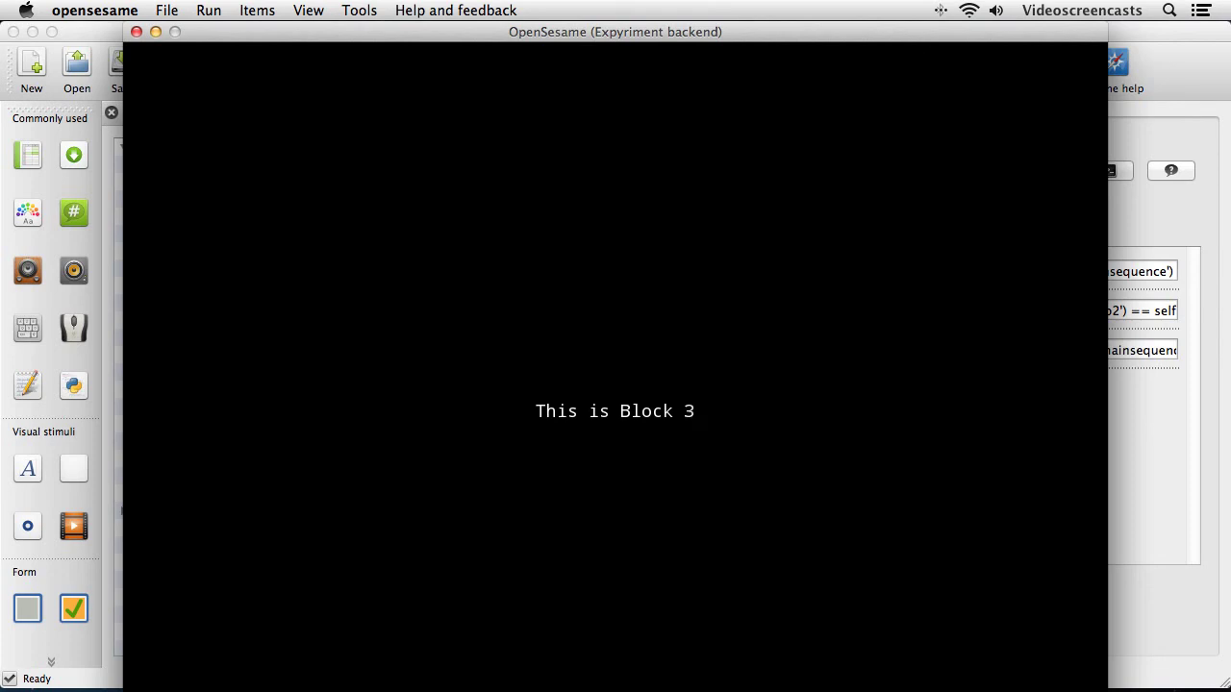
key(space)
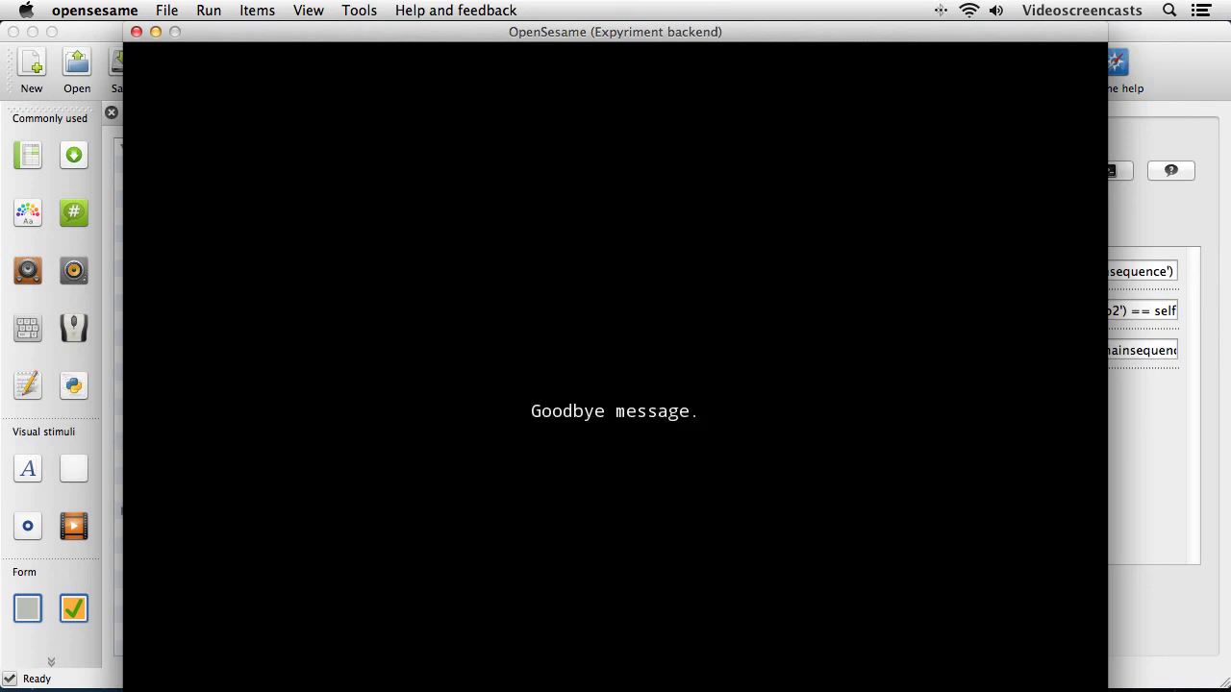
key(space)
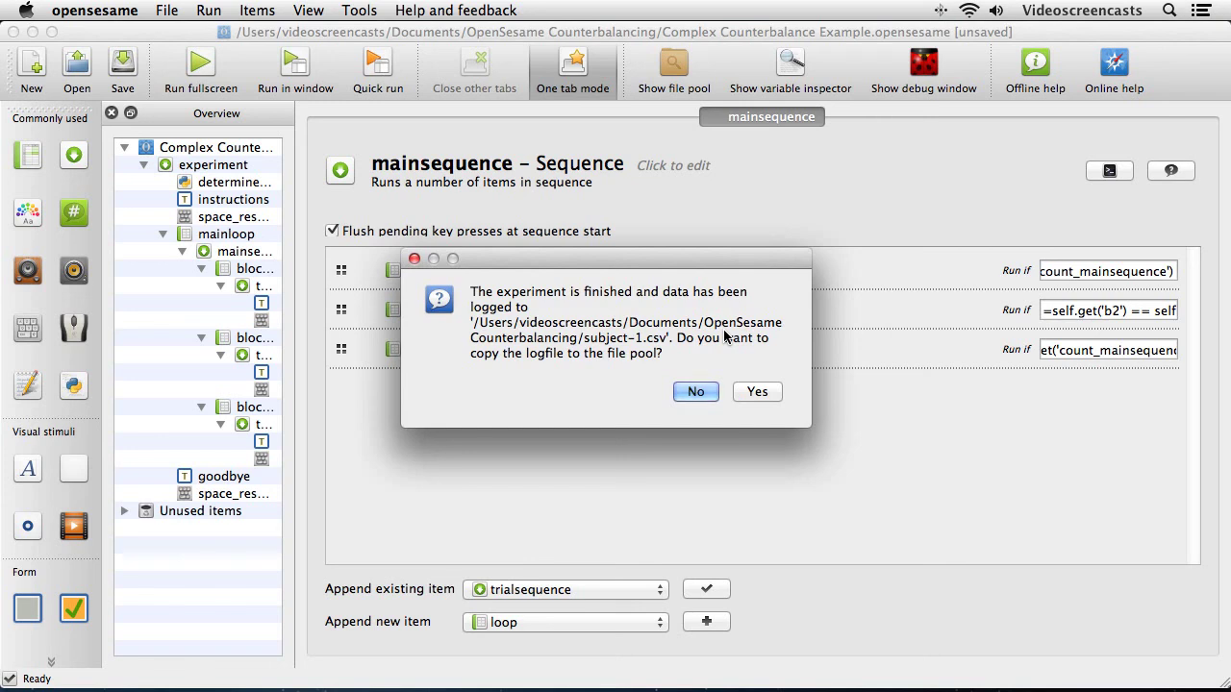
click(695, 393)
Run the experiment in a window as subject number 2, logging to subject-2.csv and replacing the existing file.
click(296, 63)
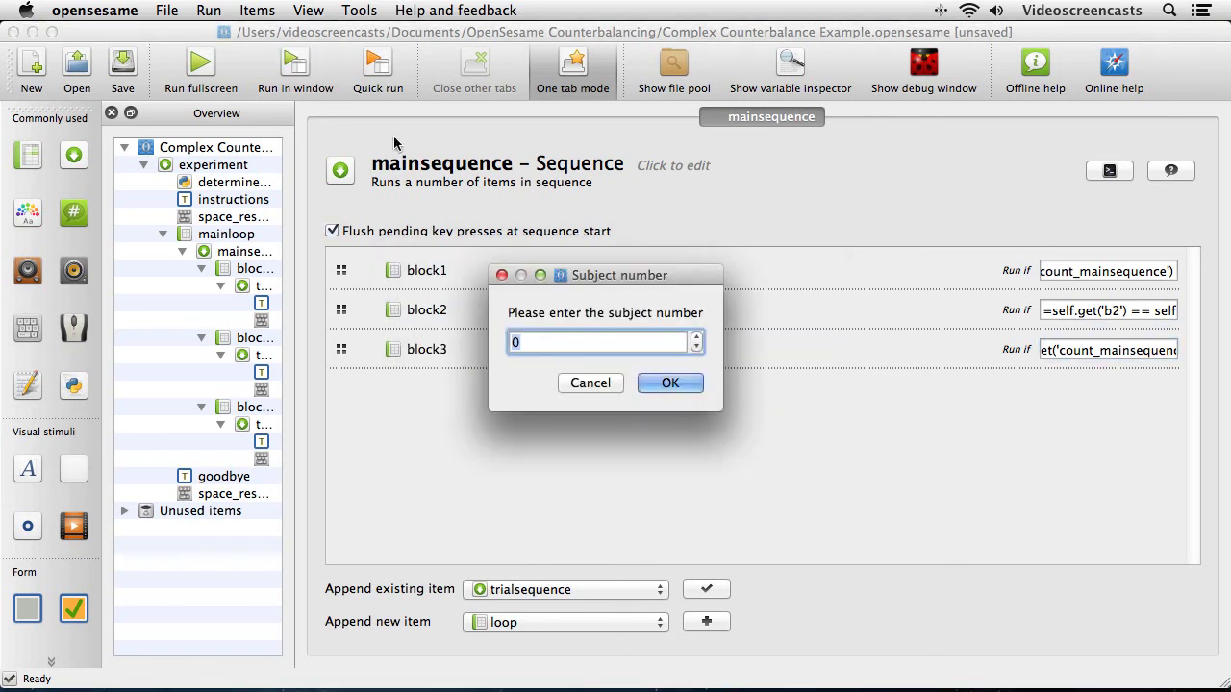
click(696, 338)
click(696, 337)
click(673, 385)
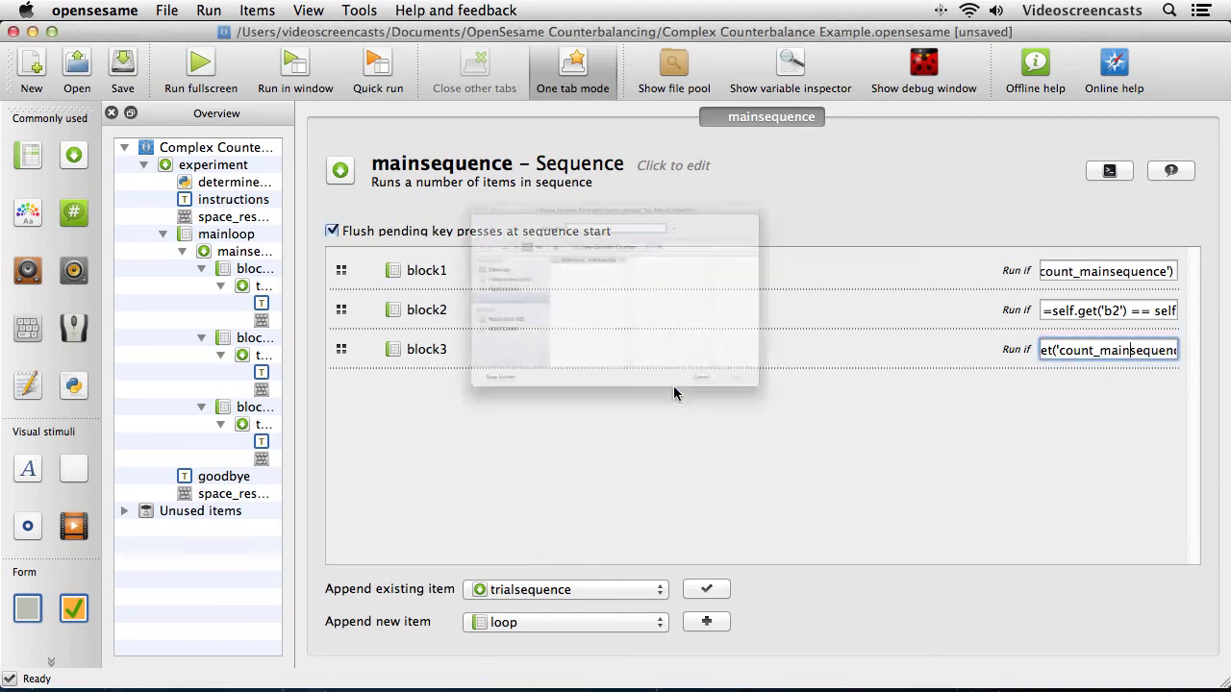
text(subject)
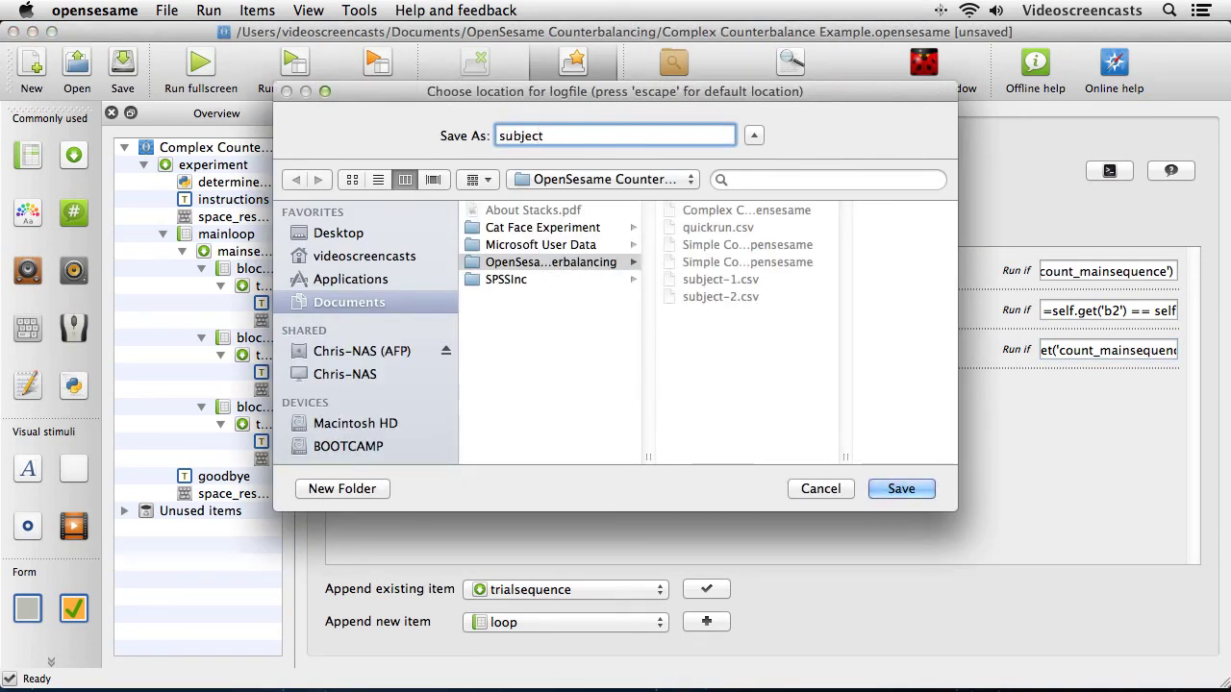
text(-2.csv)
key(Return)
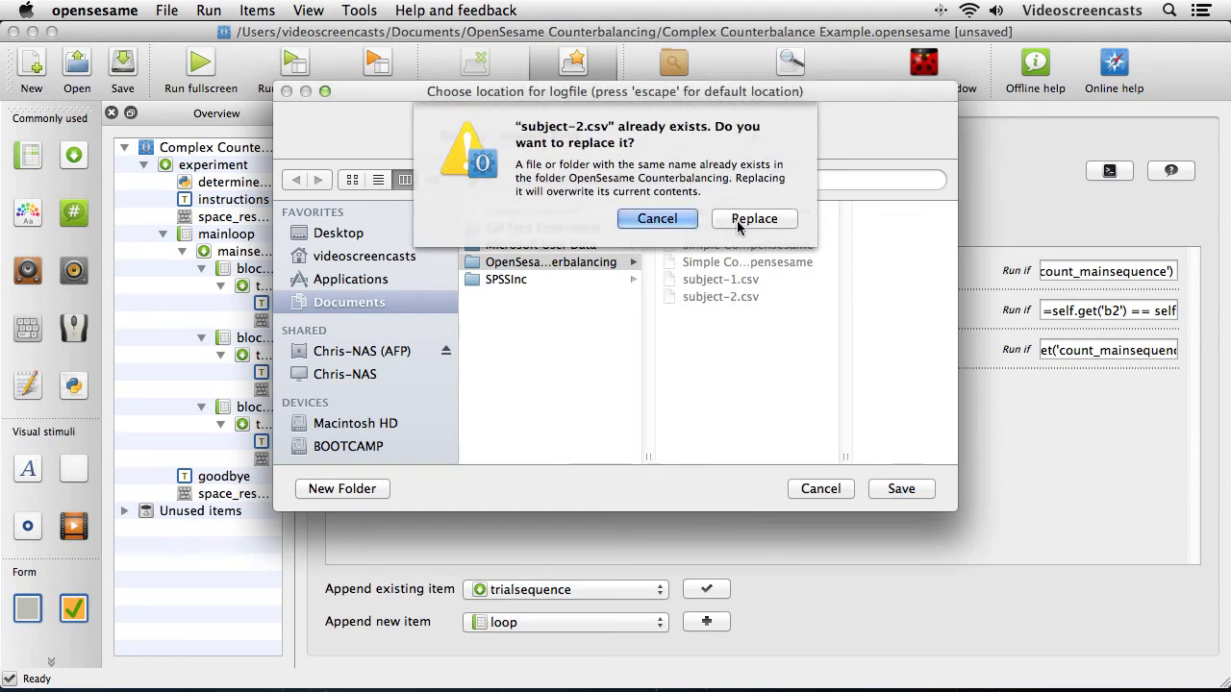
key(Escape)
key(Return)
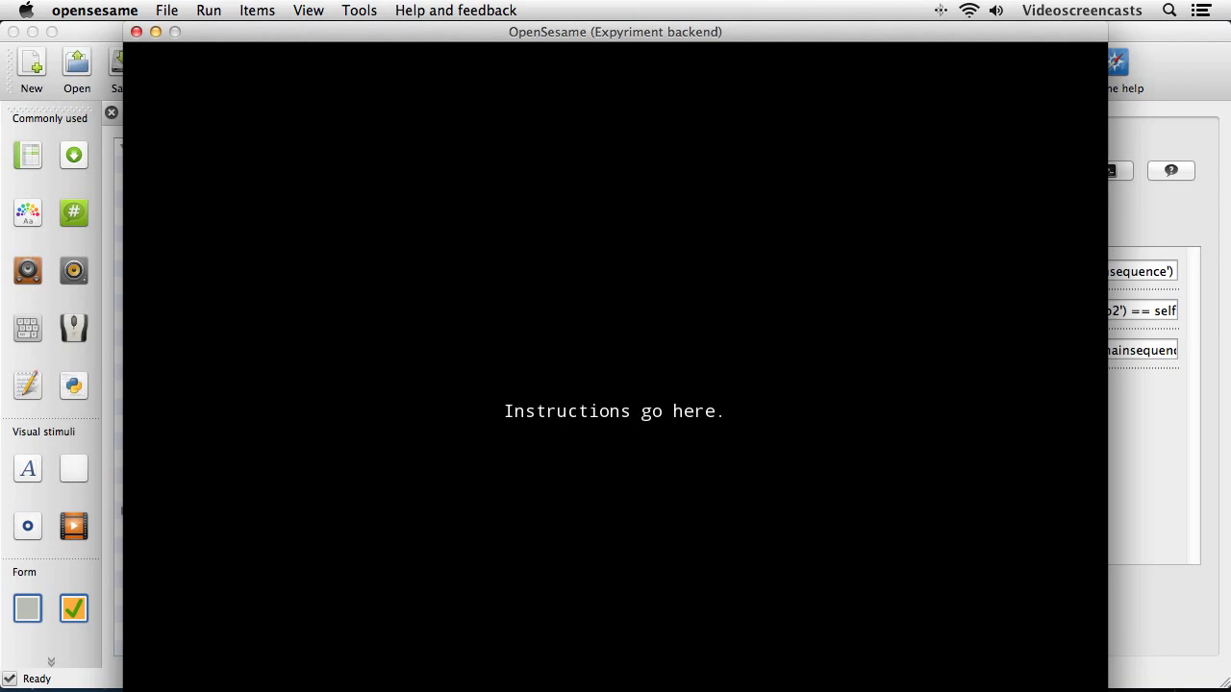
Advance through the subject 2 run to its end and decline copying the logfile to the file pool.
key(space)
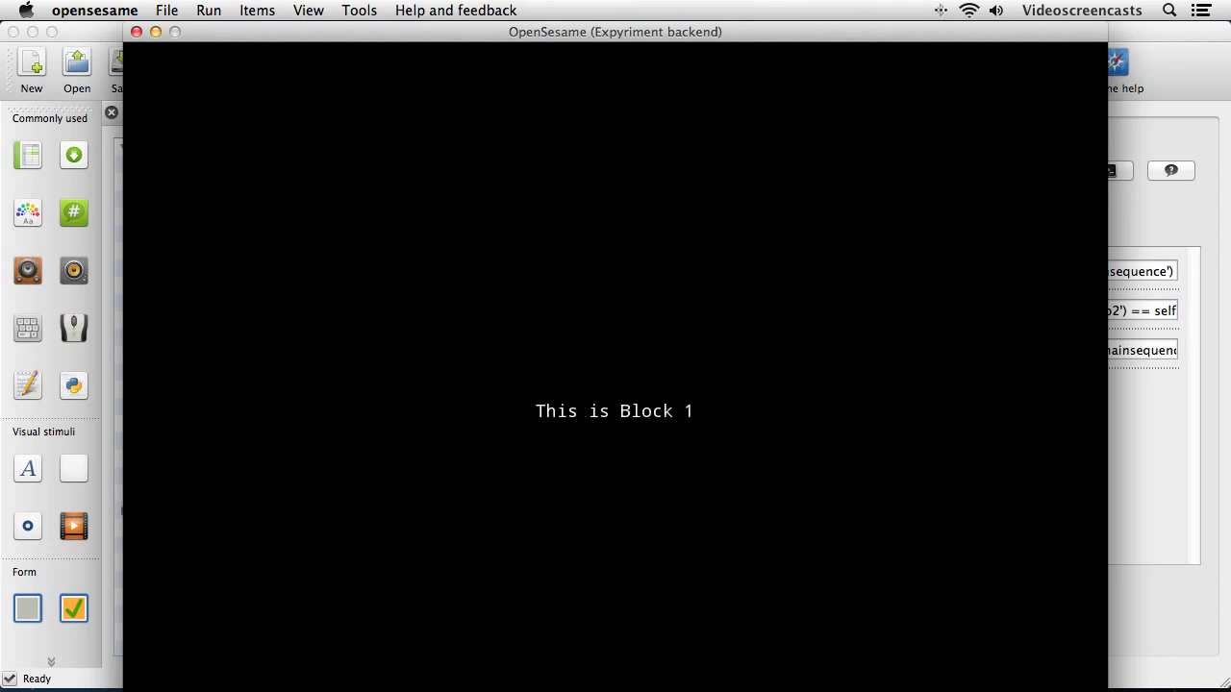
key(space)
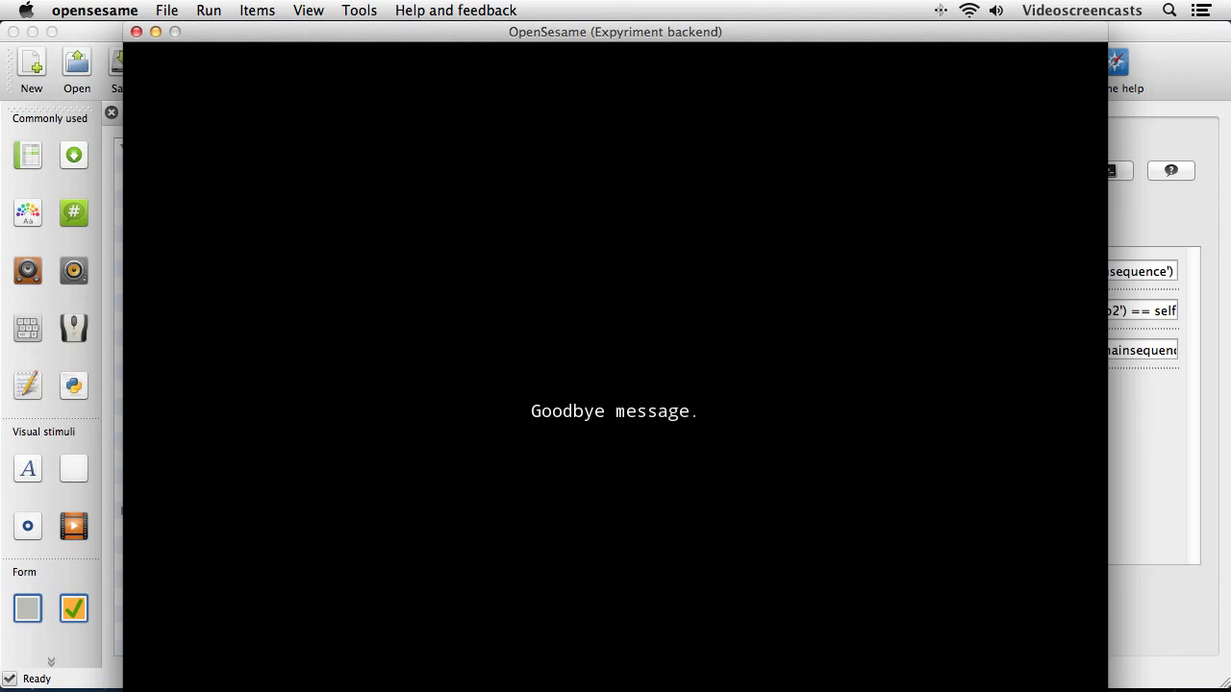
key(space)
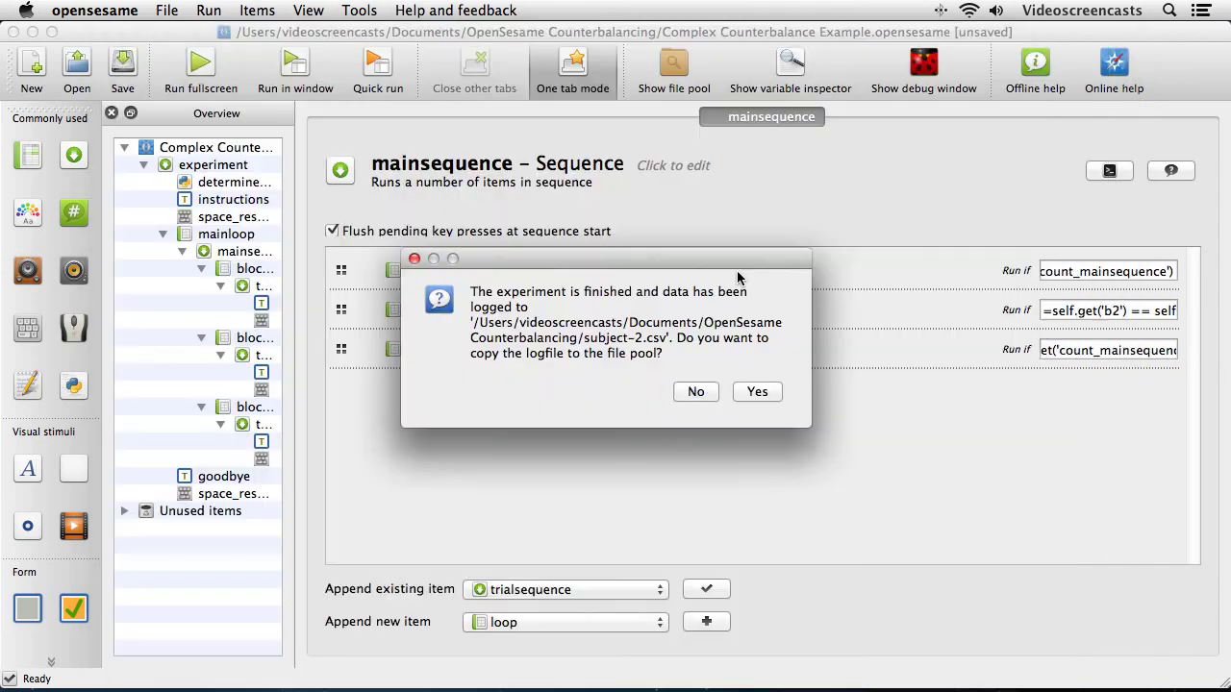
click(712, 392)
Run the experiment in a window as subject number 3, logging to subject-3.csv.
click(303, 77)
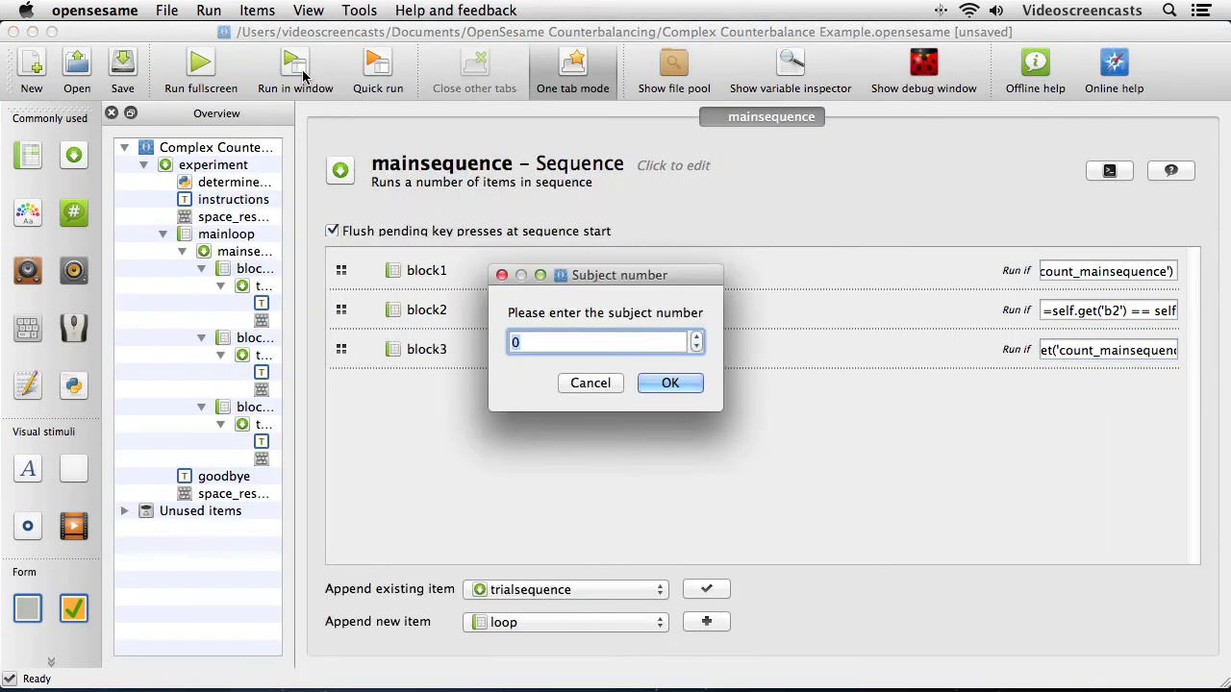
click(696, 337)
click(696, 338)
click(696, 337)
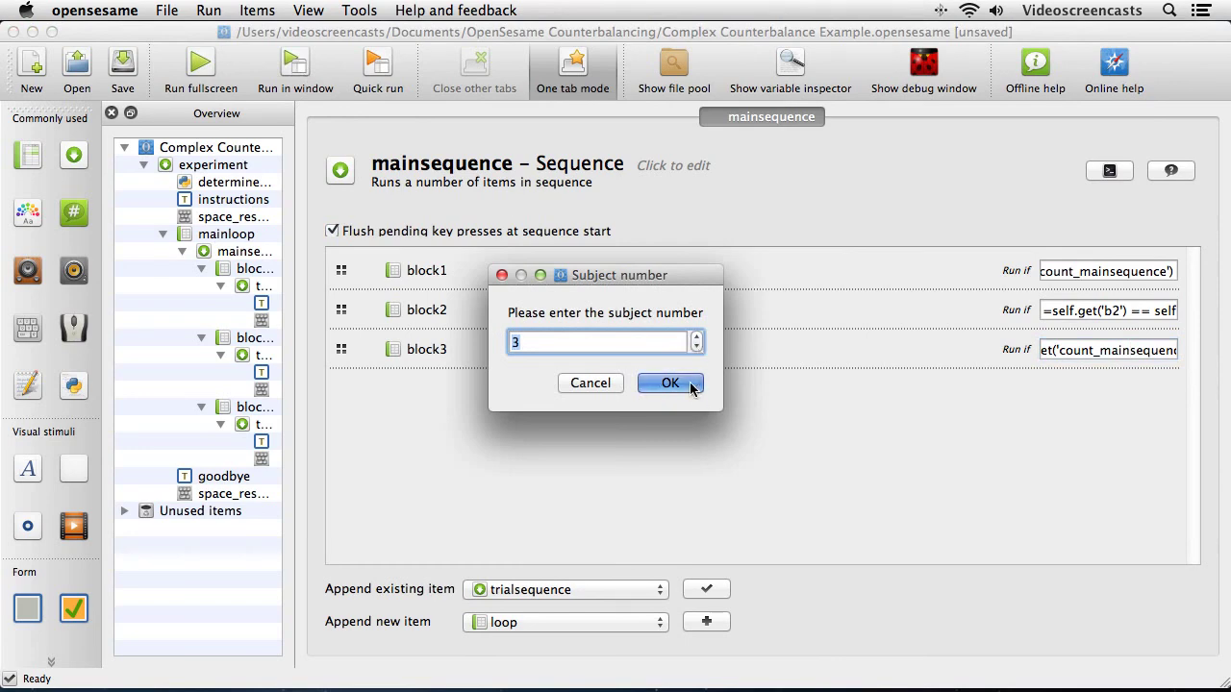
click(670, 383)
text(subj)
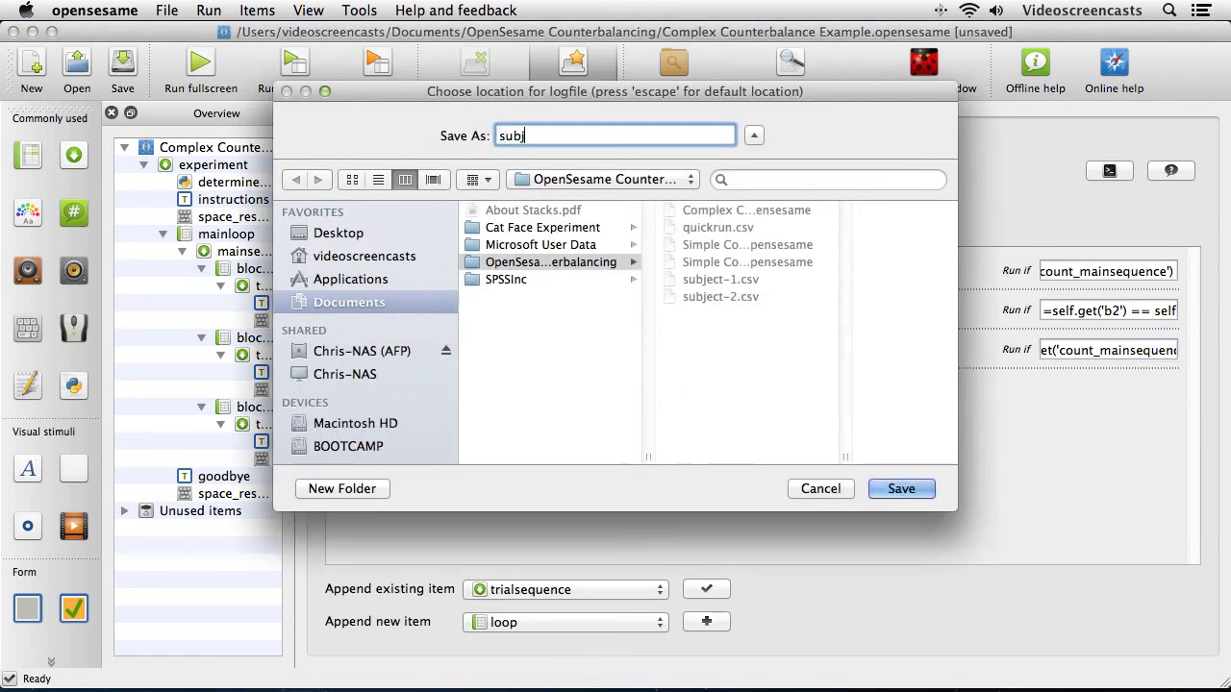
text(ect-3.csv)
key(Return)
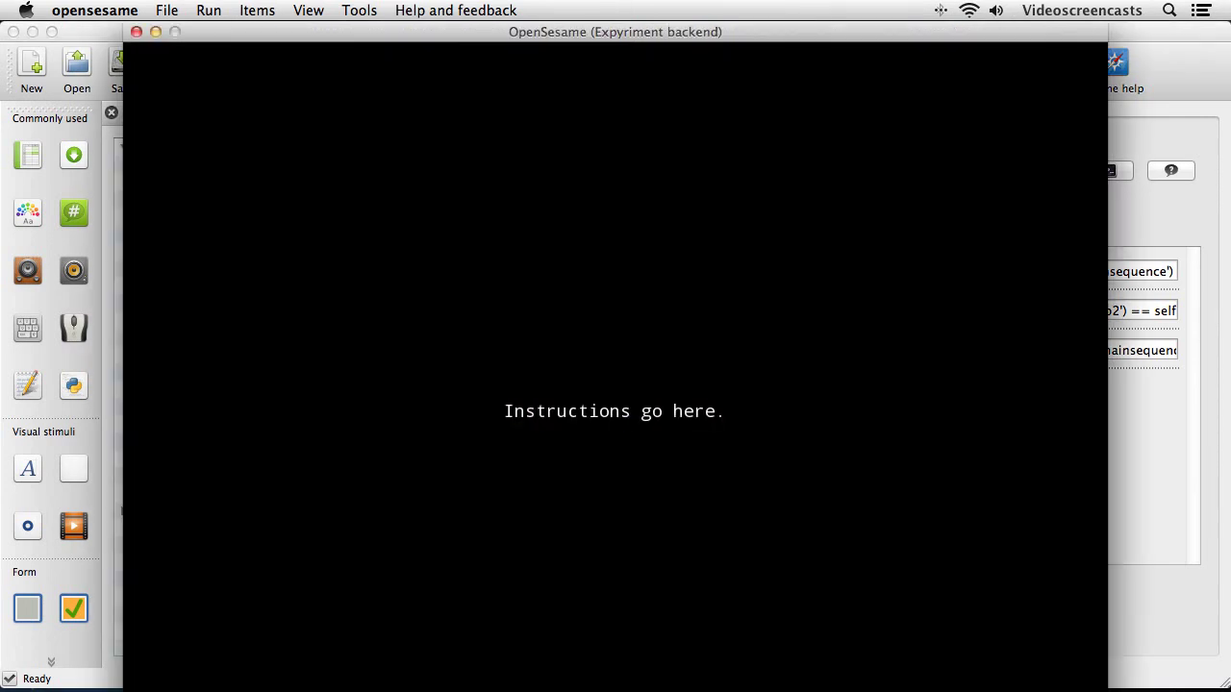
Advance through the subject 3 run to its end and decline copying the logfile to the file pool.
key(space)
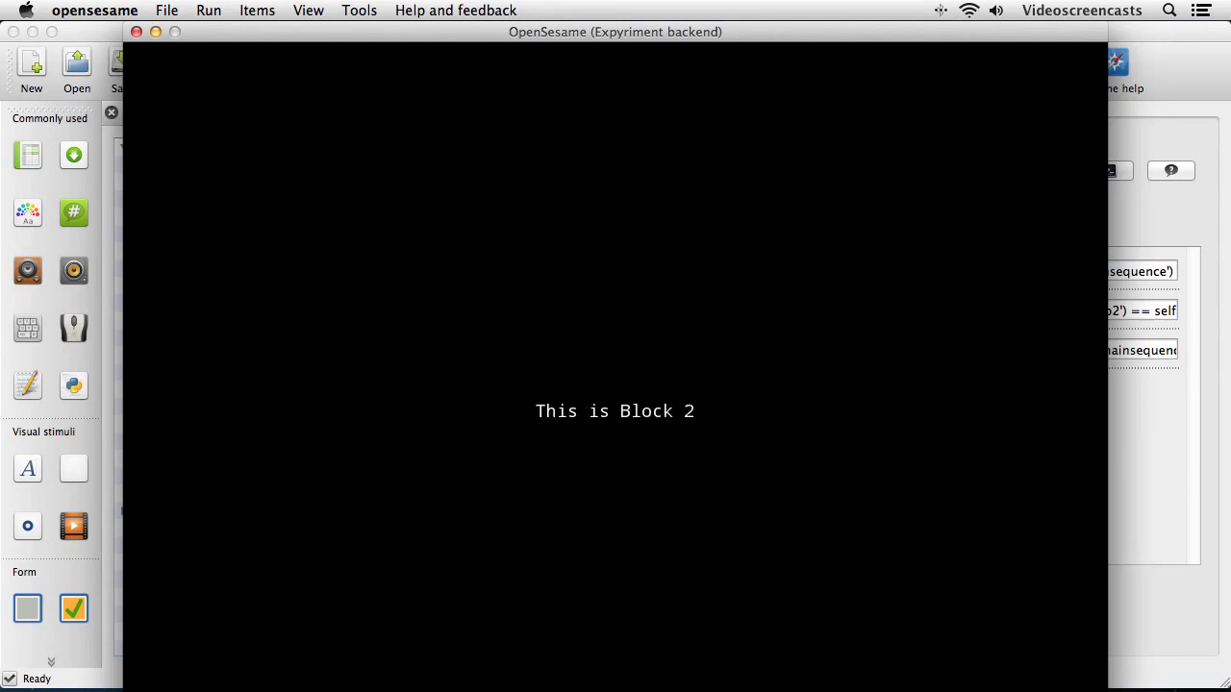
key(space)
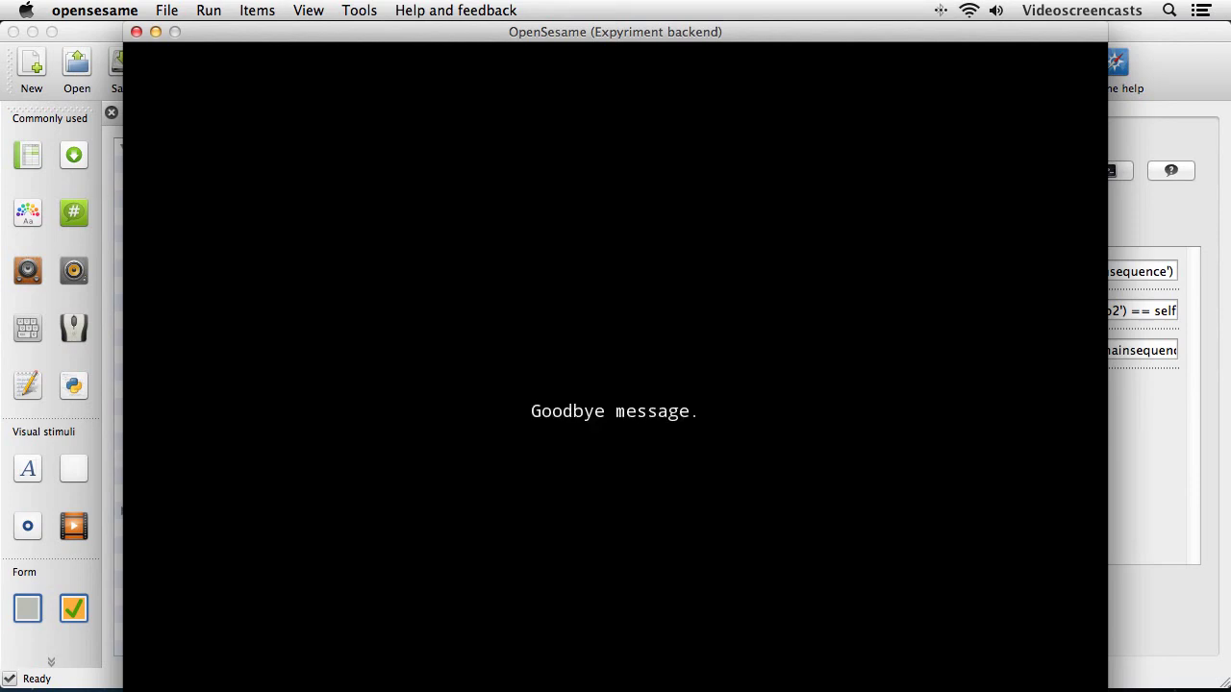
key(space)
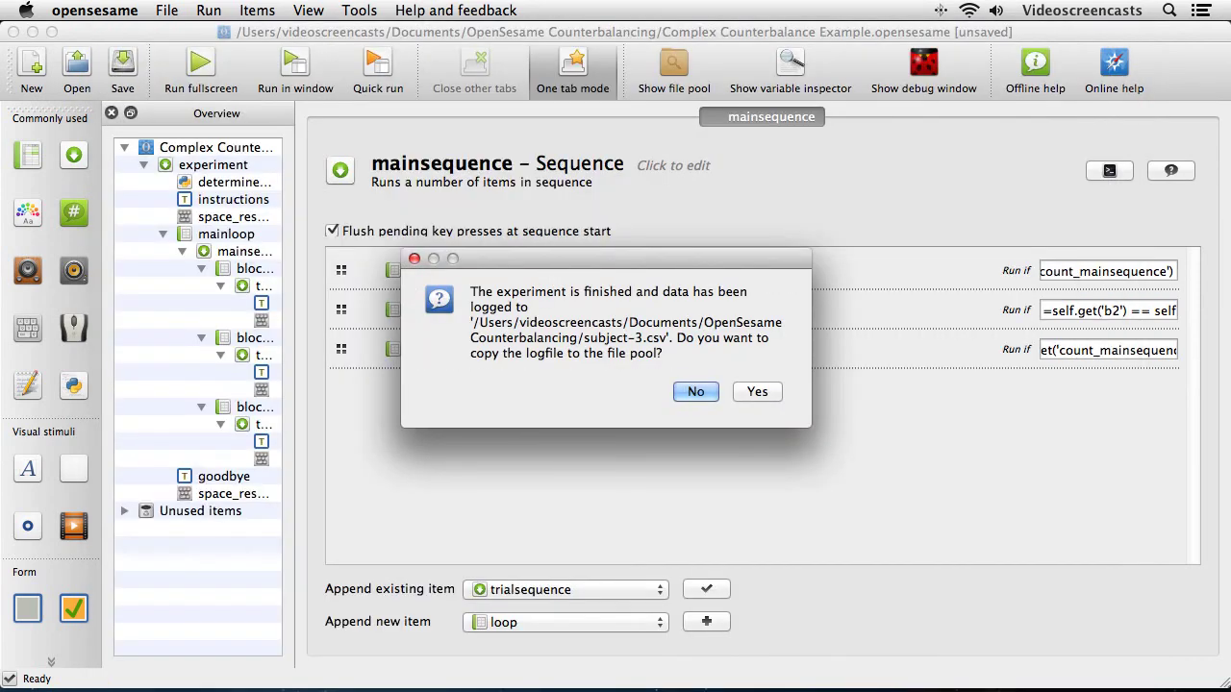
click(696, 391)
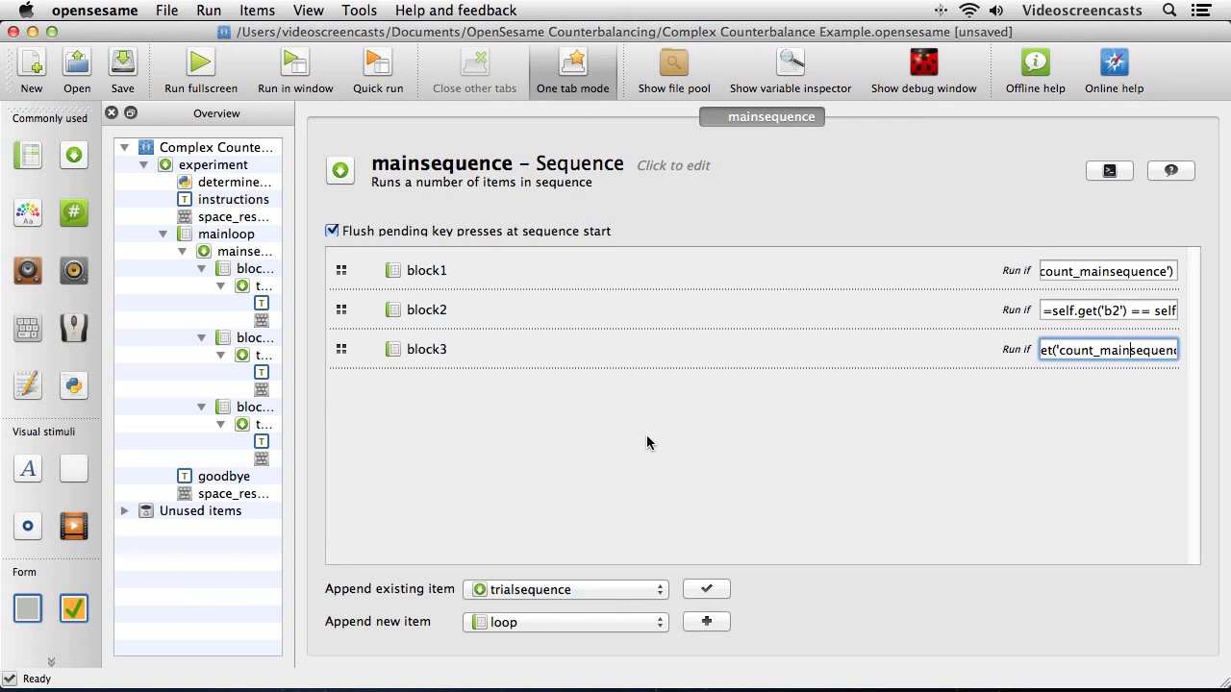
Show the variable inspector beside mainsequence to examine the experiment's variables.
click(786, 75)
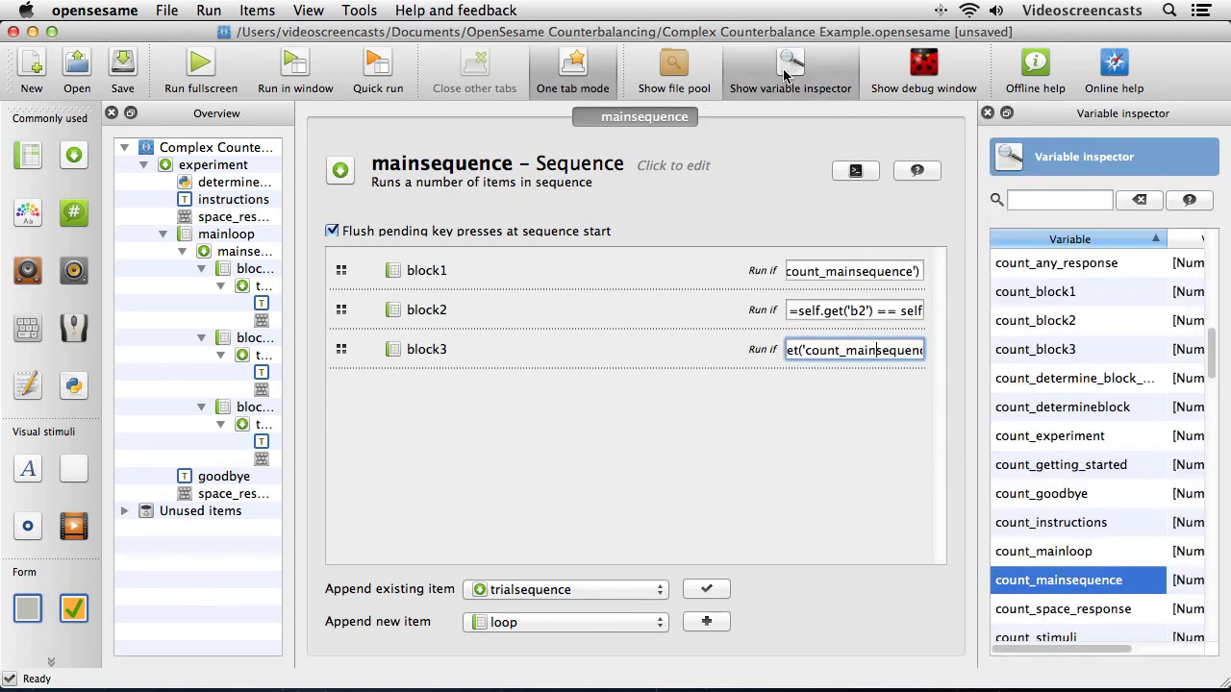